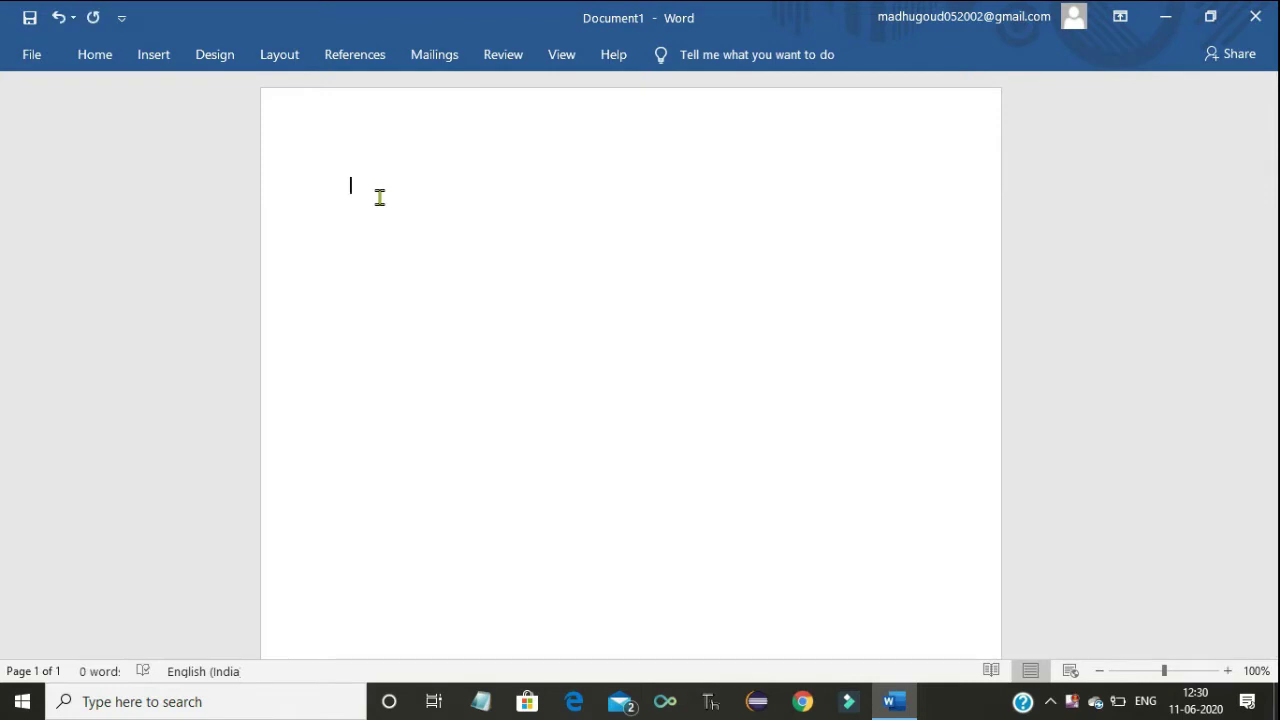
Step: Enter the title "BEST SMART PHONES UNDER RS15000" on the first line of the document
text(BEST SMART PH)
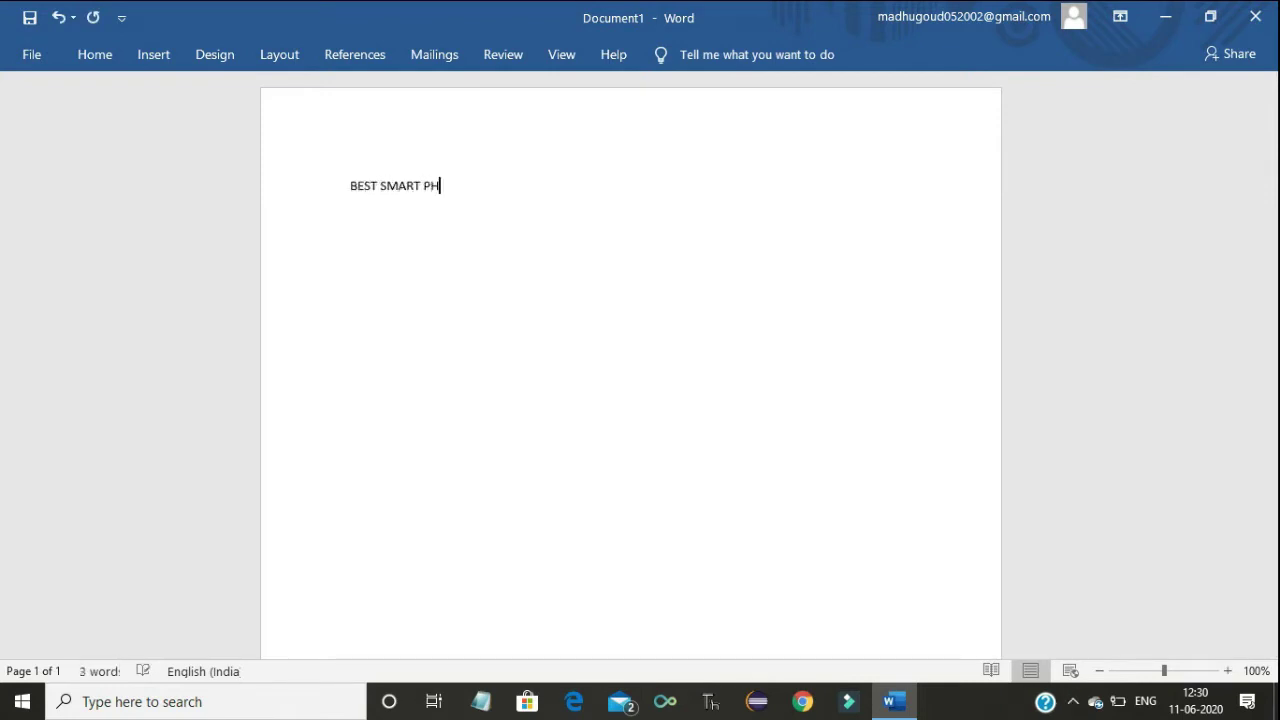
text(ONES )
text(UBDER)
key(BackSpace)
key(BackSpace)
key(BackSpace)
key(BackSpace)
key(BackSpace)
key(BackSpace)
text(UNDER)
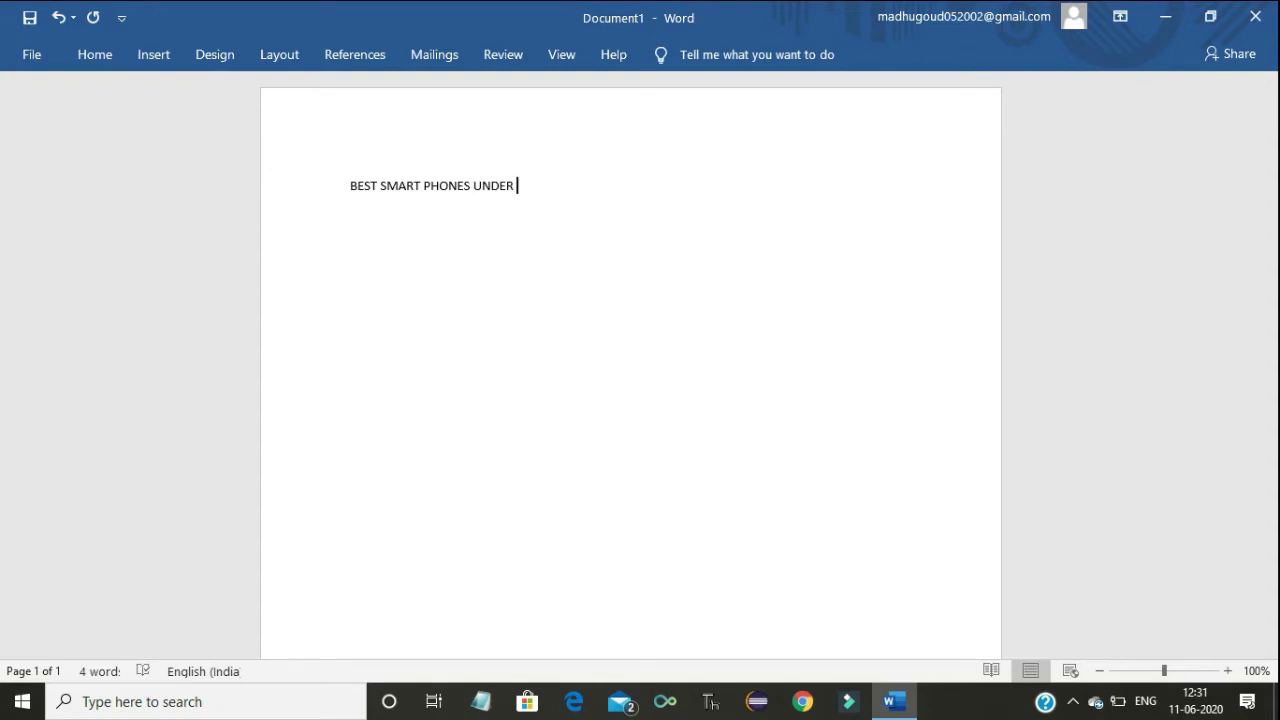
text(1500)
text(RS)
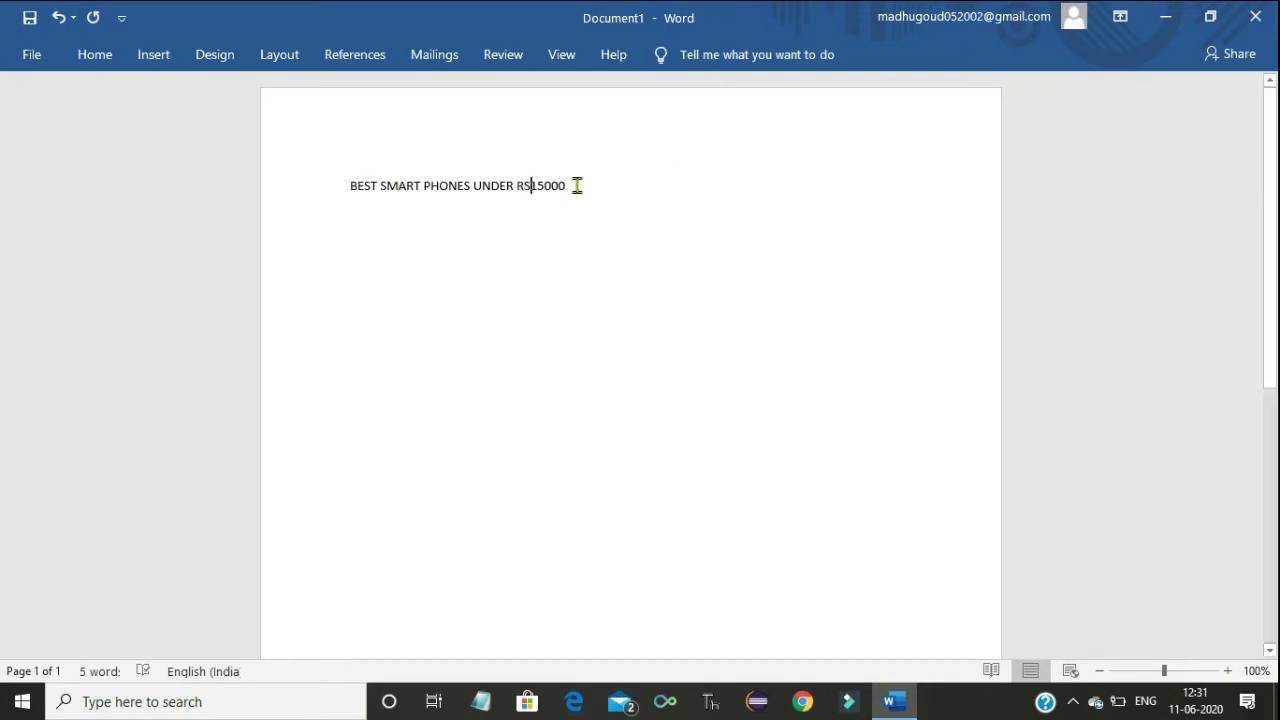
Step: Set the title to font size 24 and make it underlined and bold
drag(577, 185, 343, 187)
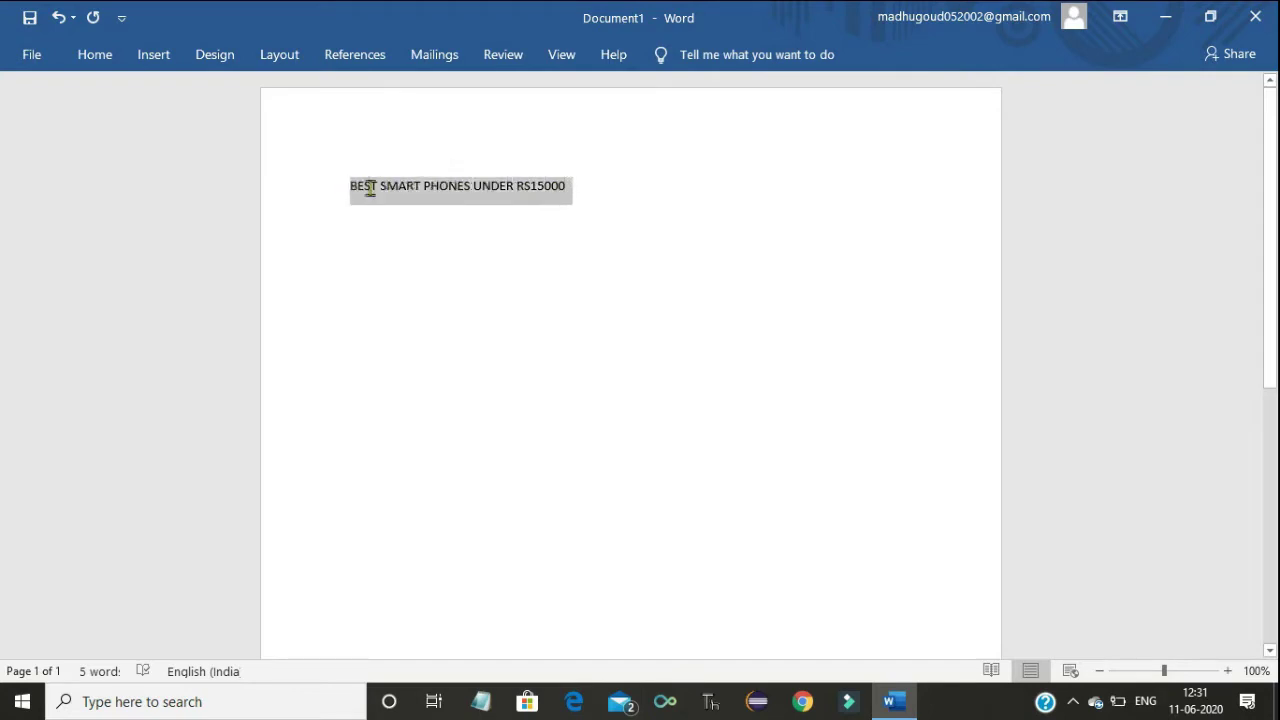
right_click(370, 188)
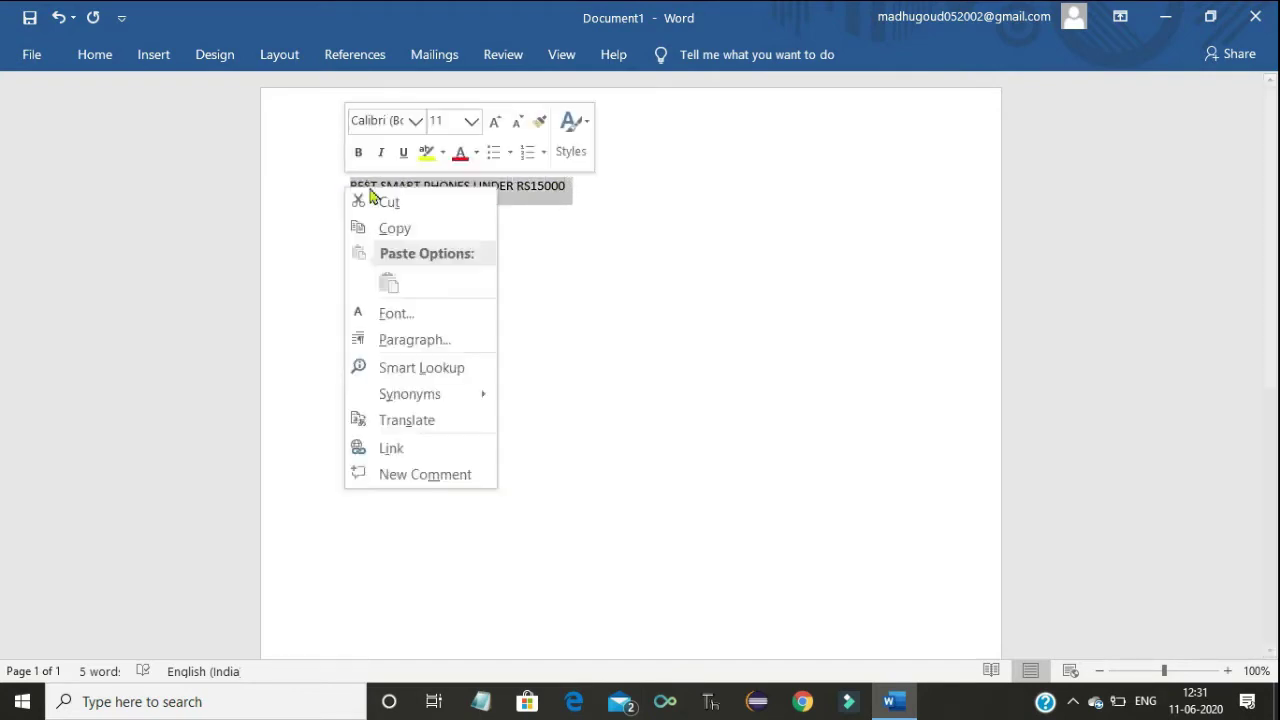
click(467, 124)
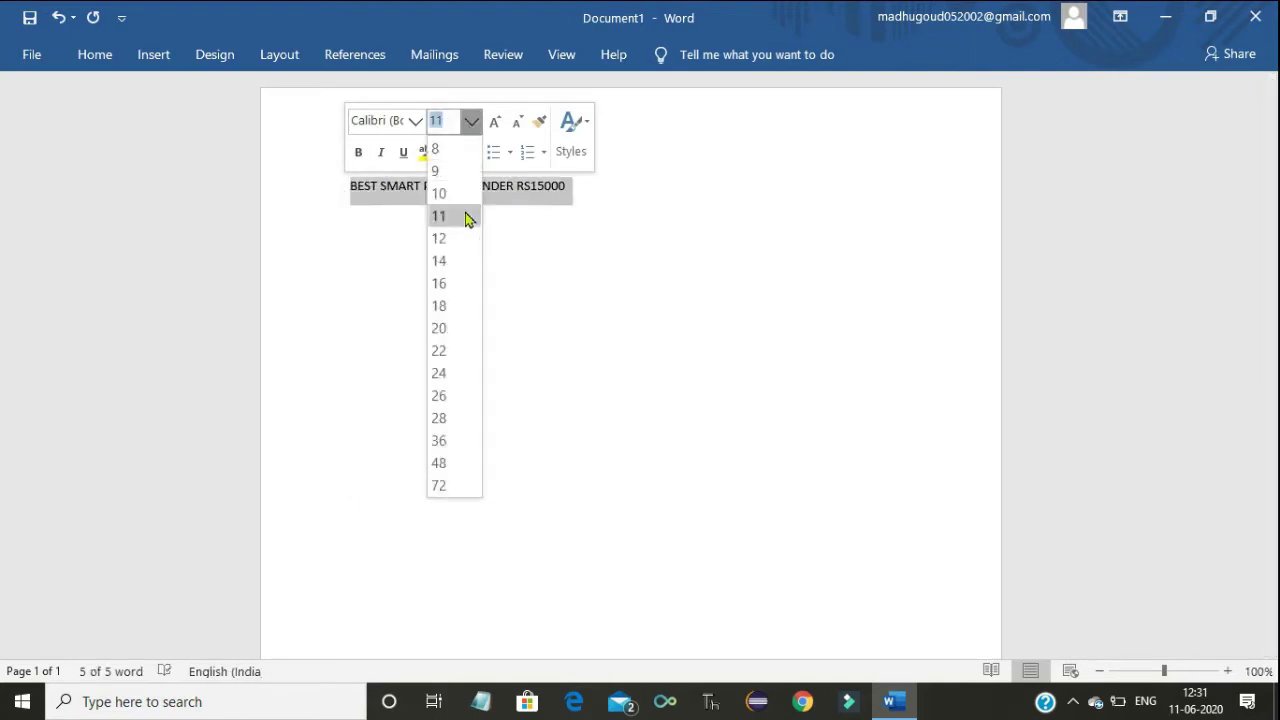
click(444, 373)
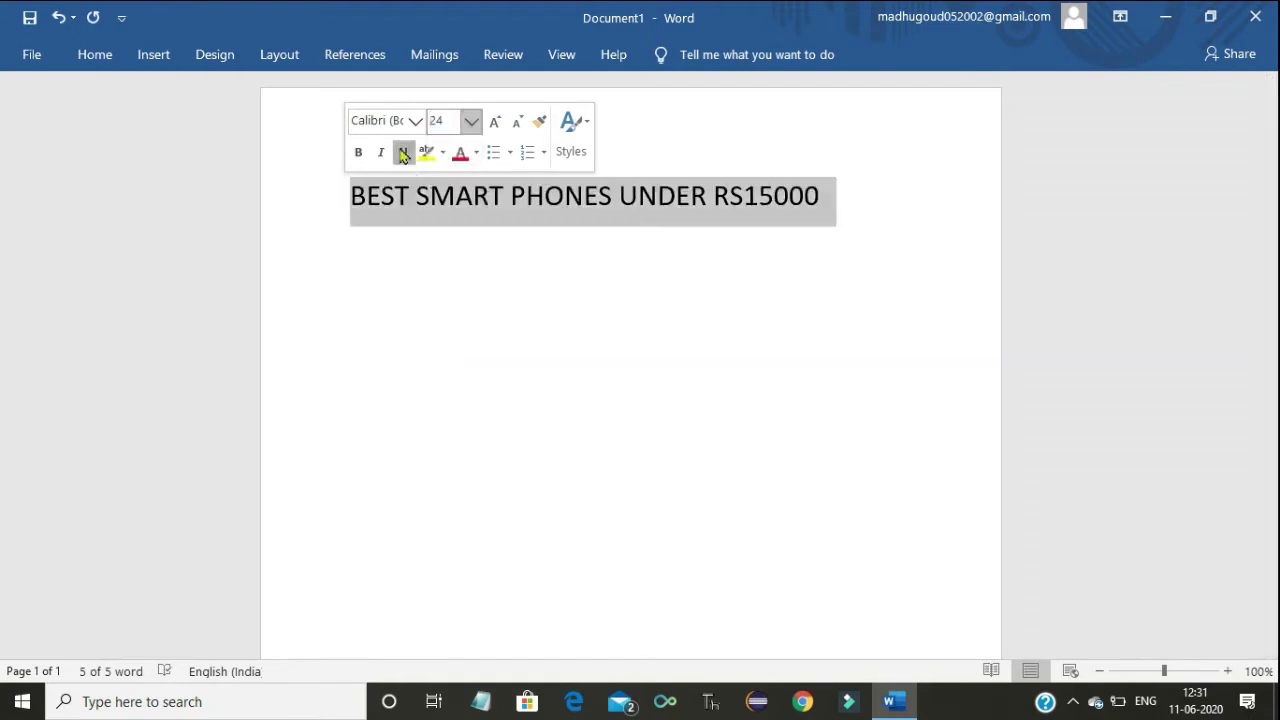
click(403, 153)
click(359, 155)
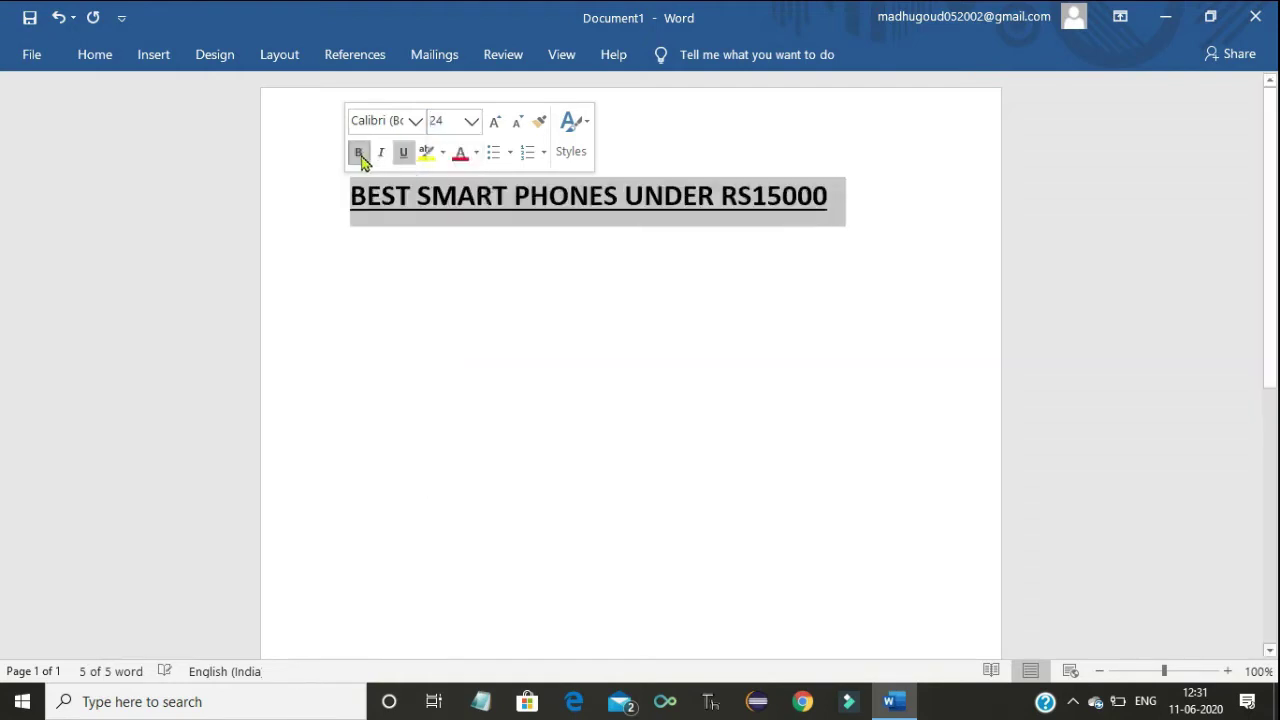
Step: Change the title's font to Times New Roman and its colour to red
click(416, 122)
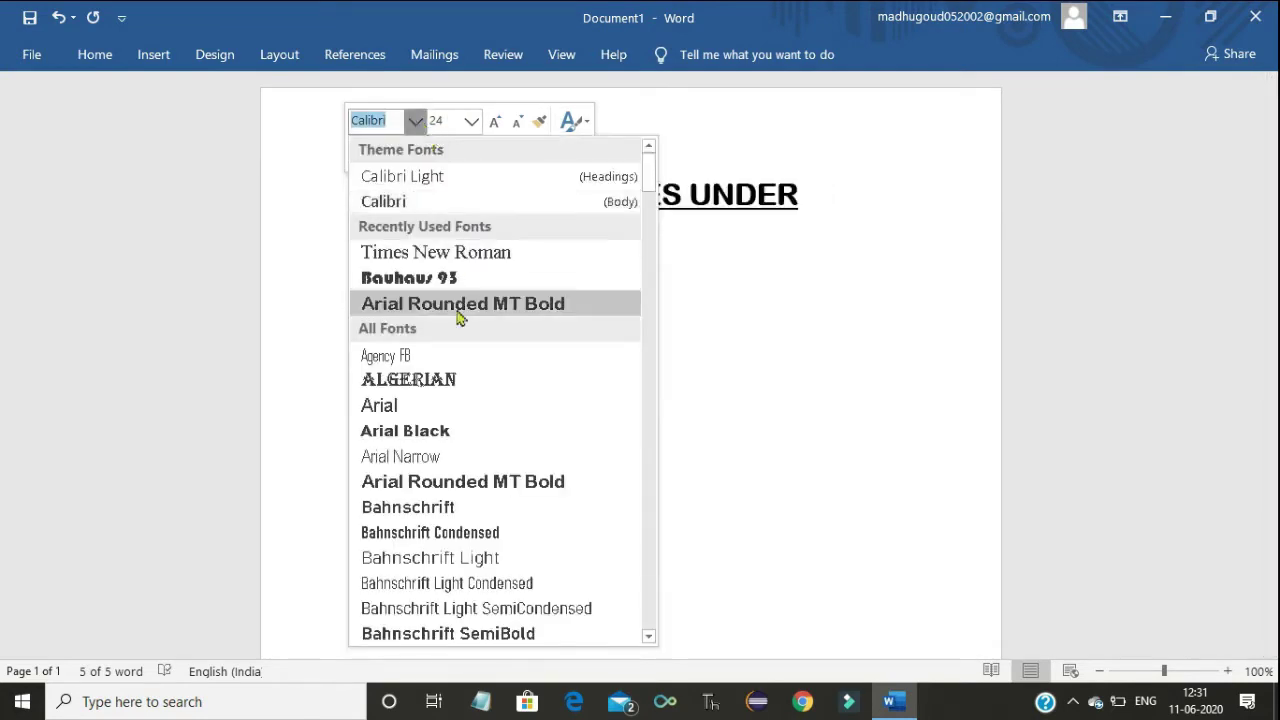
click(463, 254)
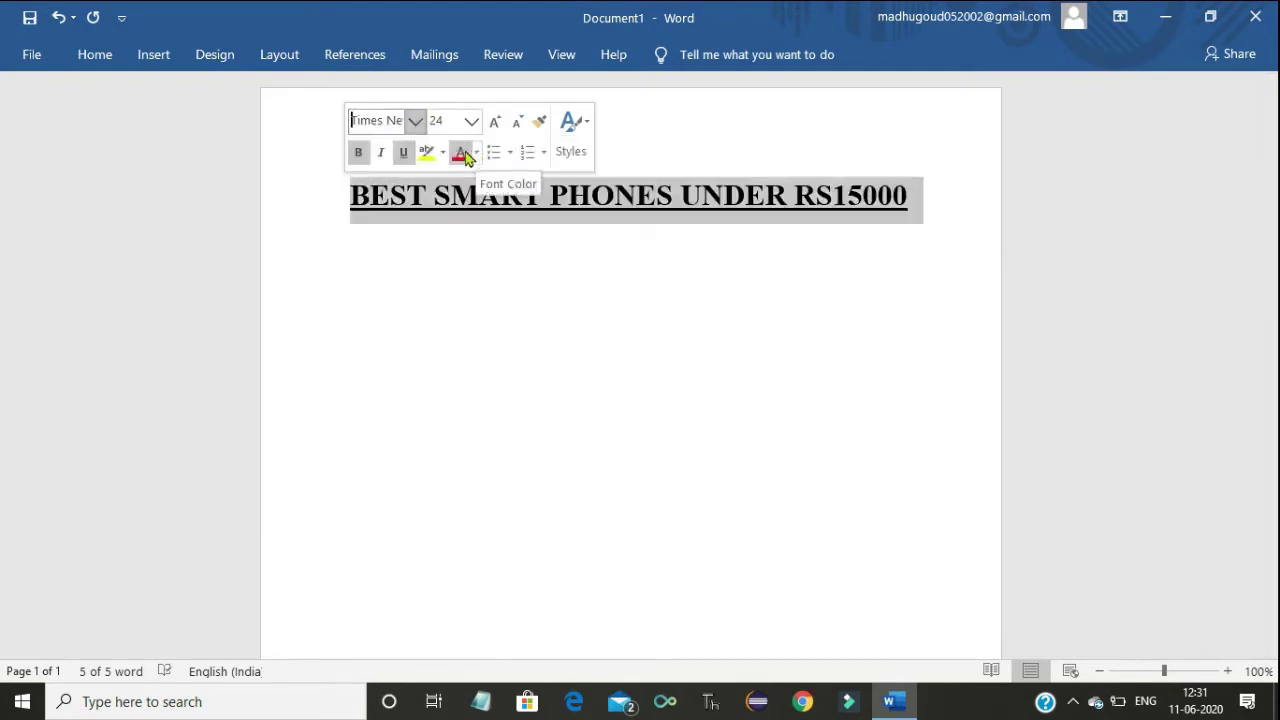
click(463, 155)
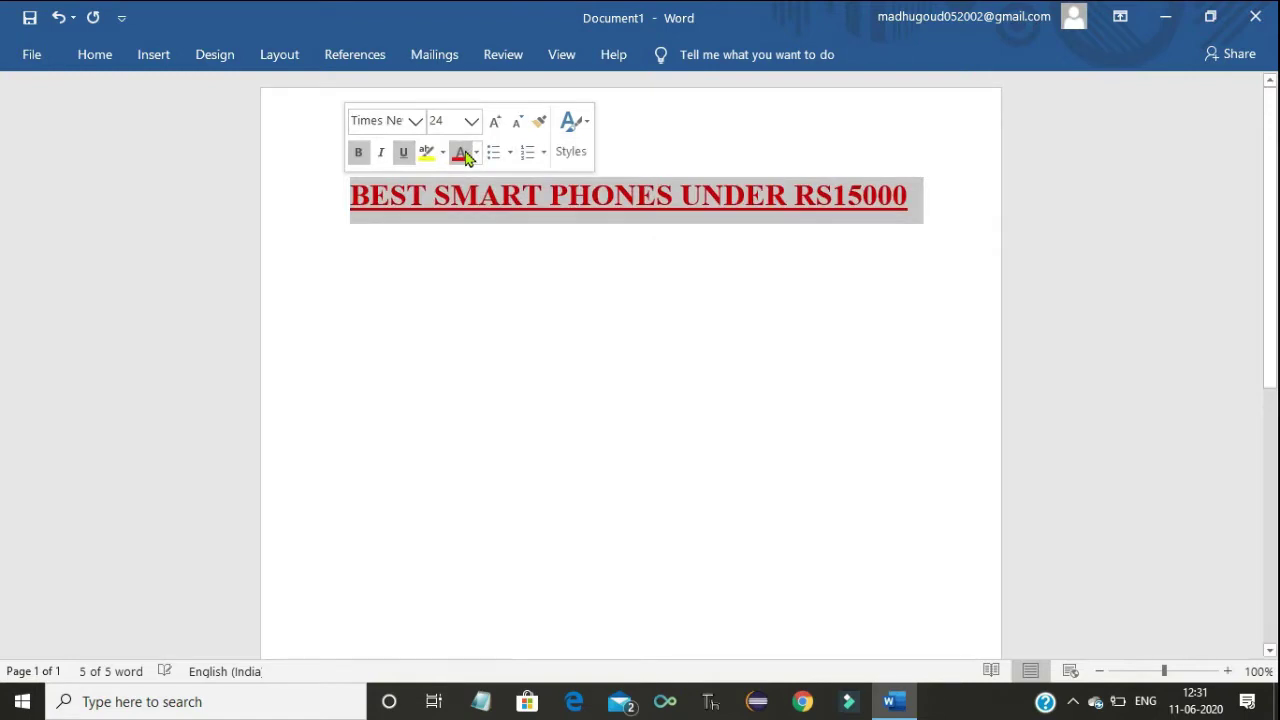
click(389, 200)
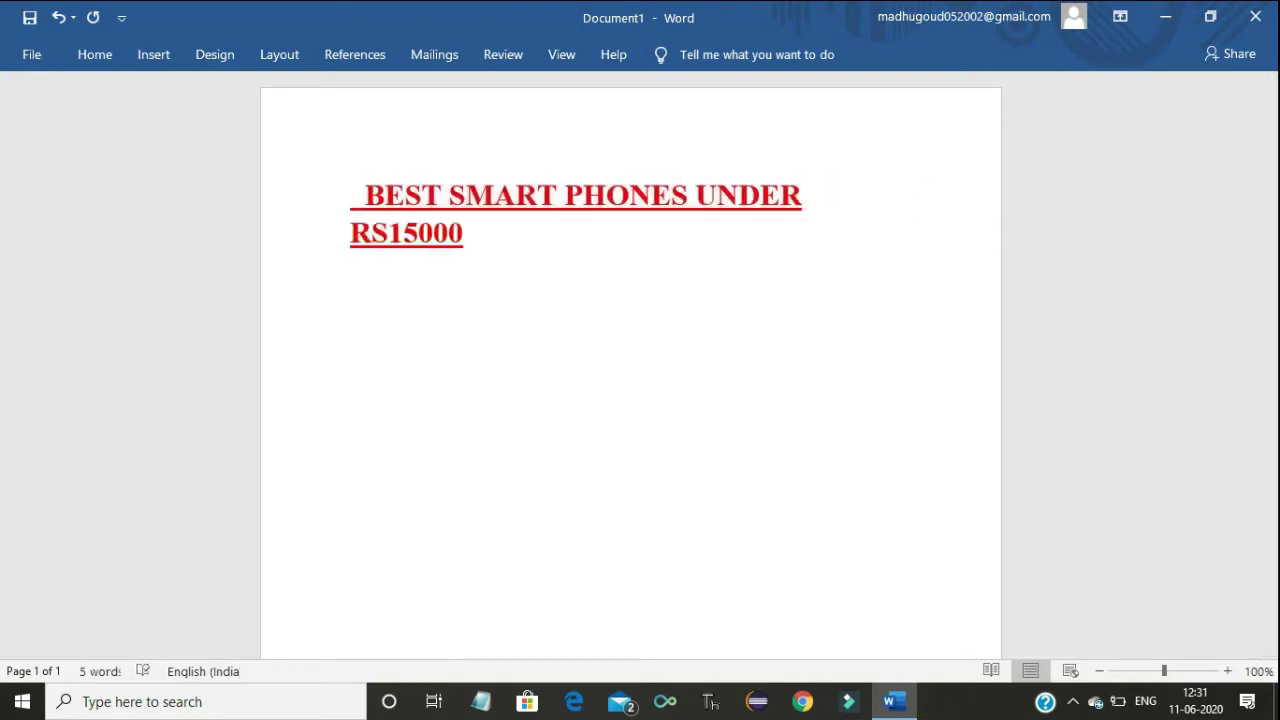
key(ctrl+z)
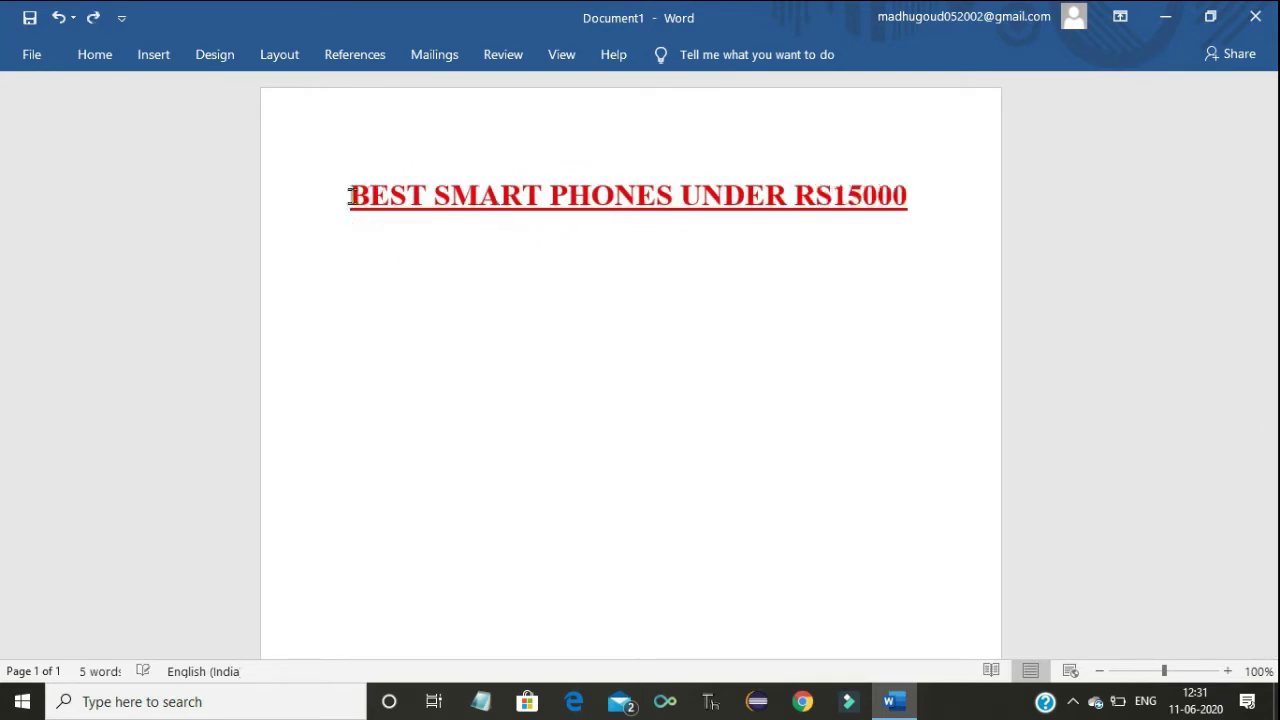
click(786, 471)
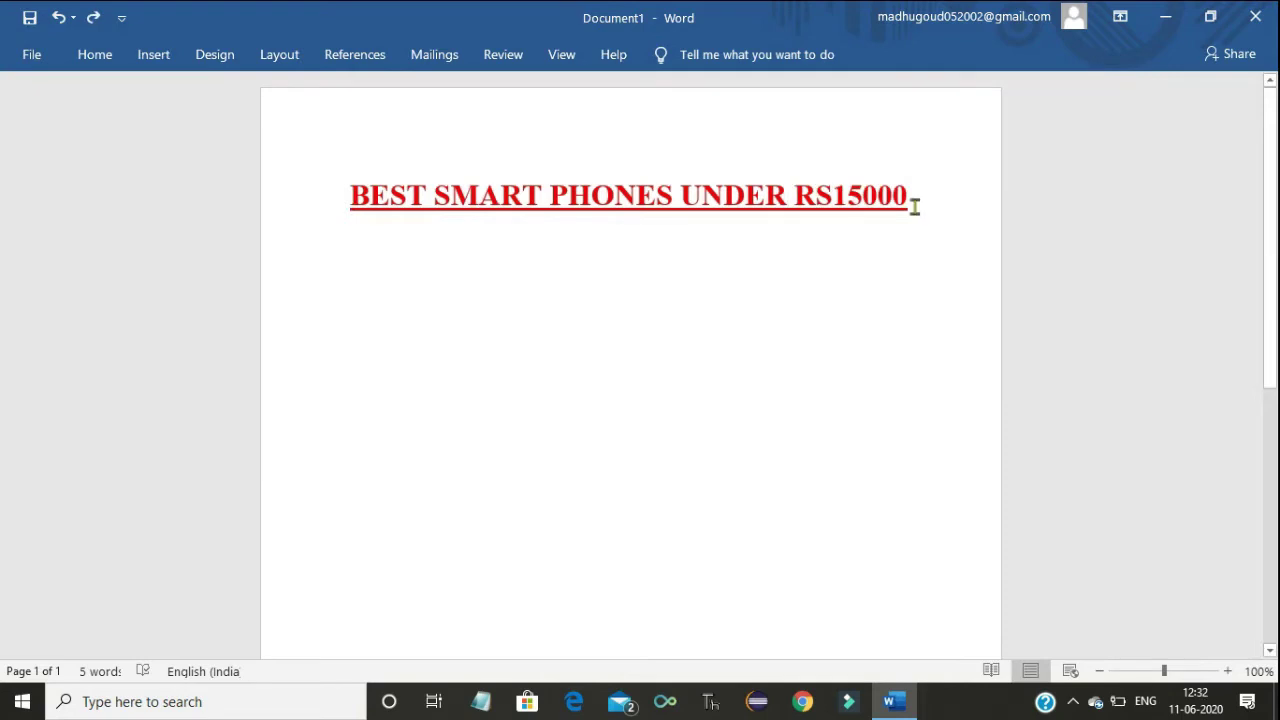
Step: Insert a table with 6 columns and 8 rows two lines below the title
click(938, 181)
key(Return)
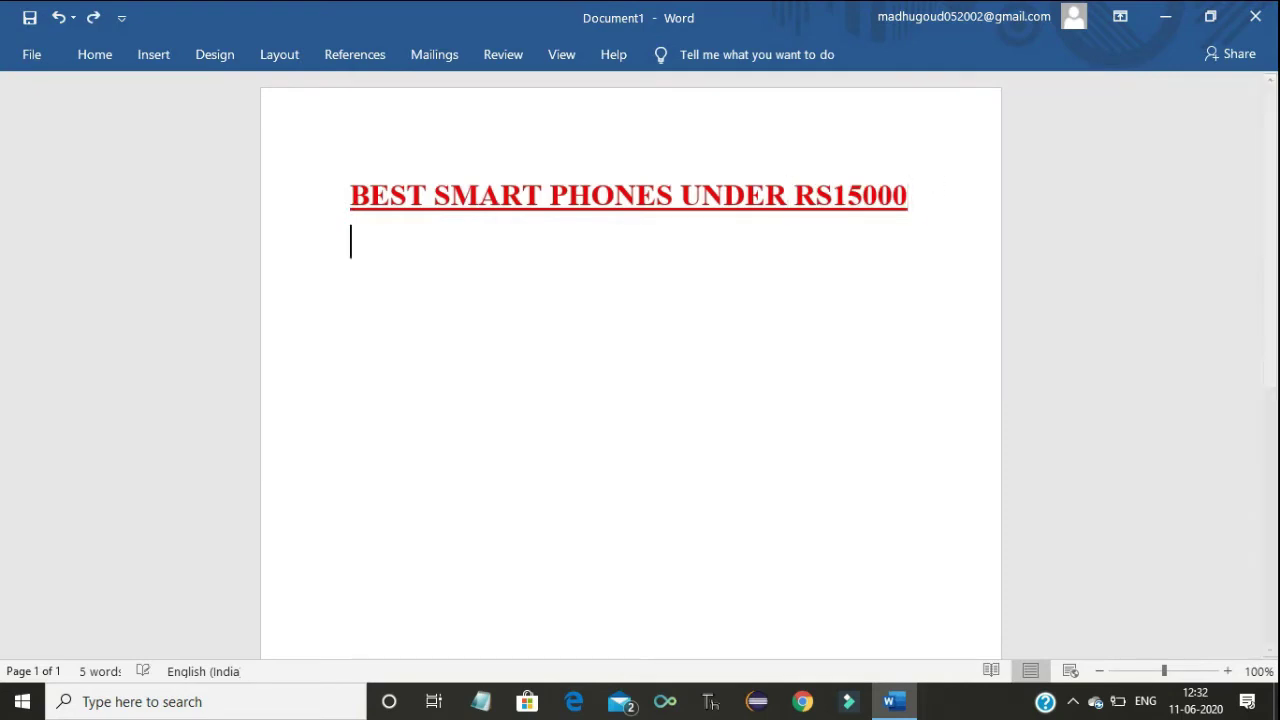
key(Return)
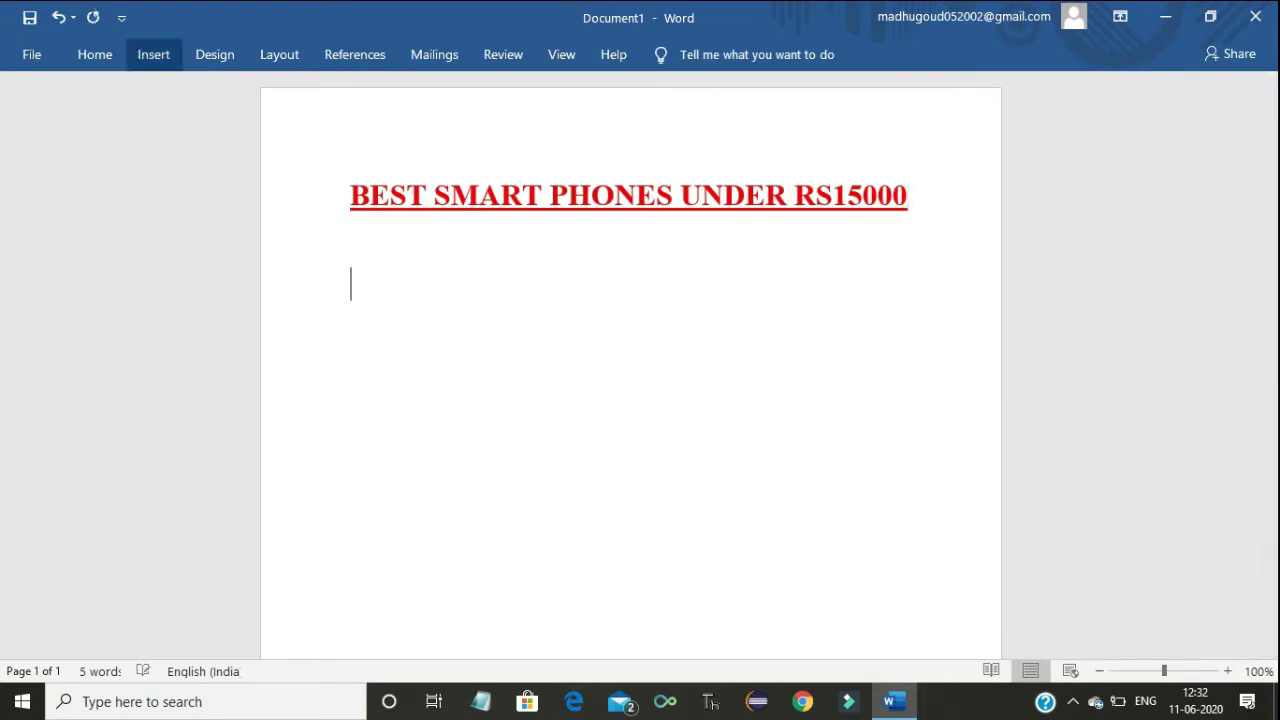
click(95, 60)
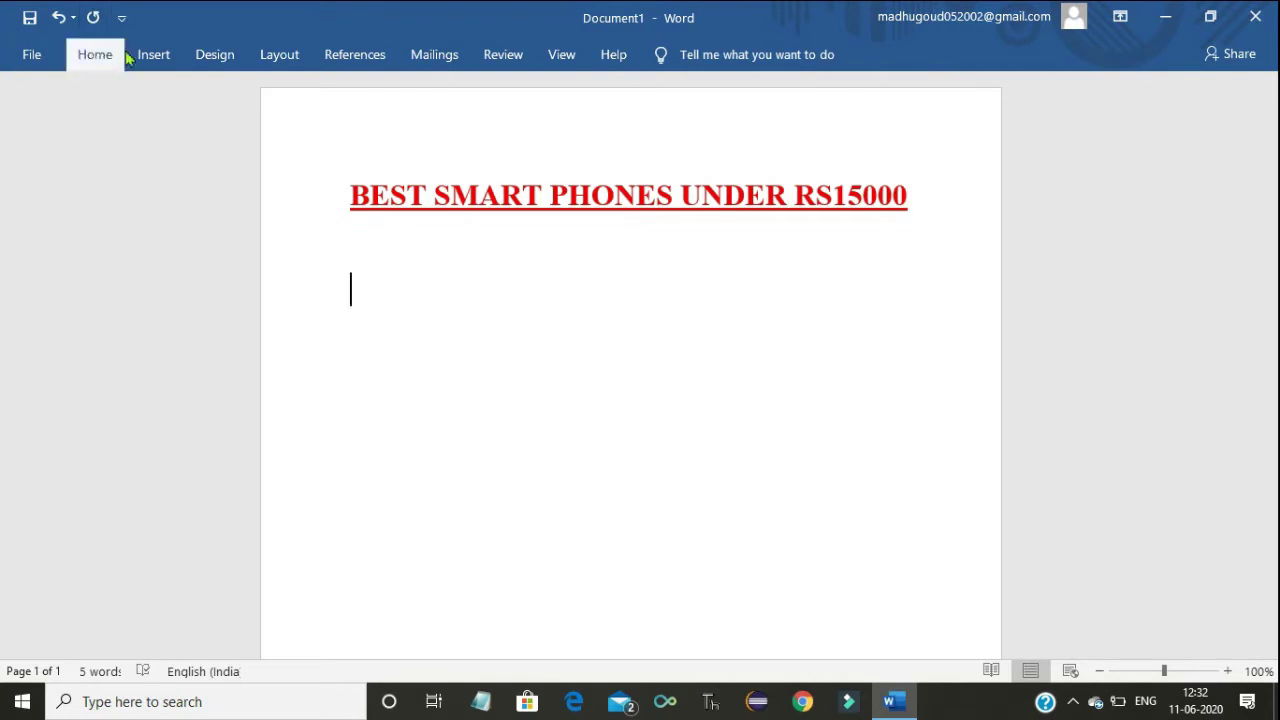
click(151, 60)
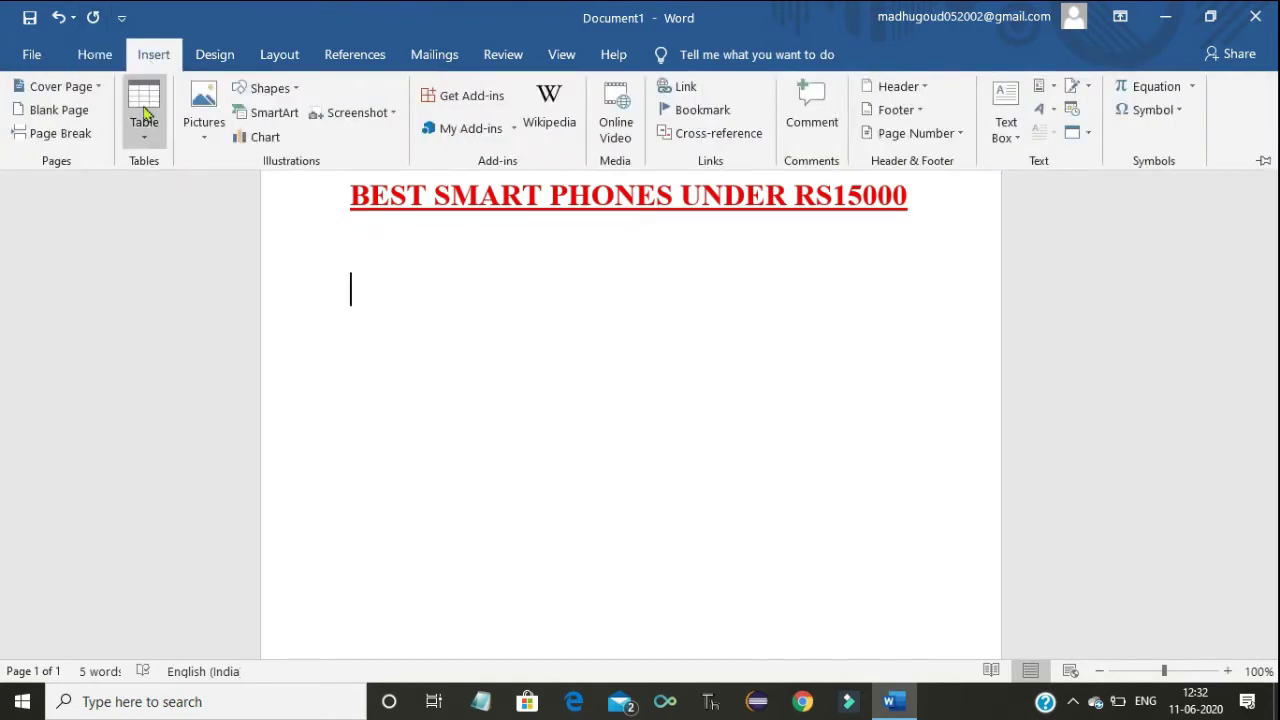
click(144, 110)
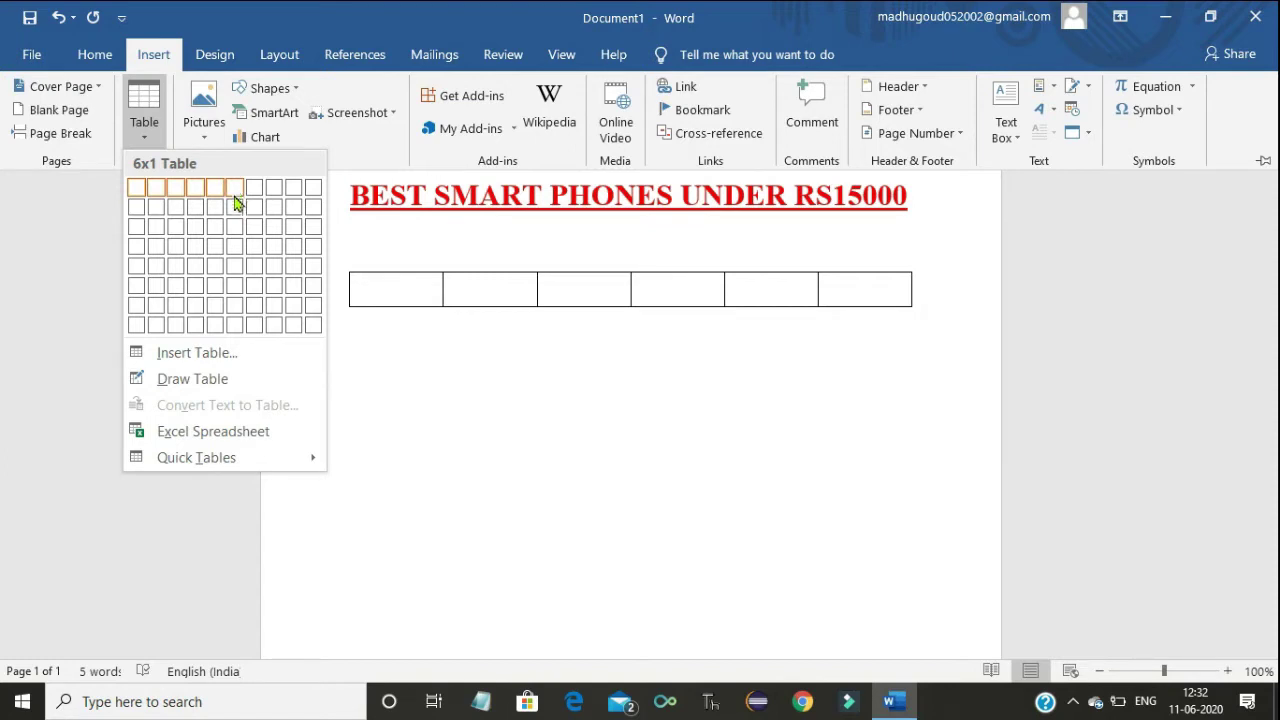
click(234, 323)
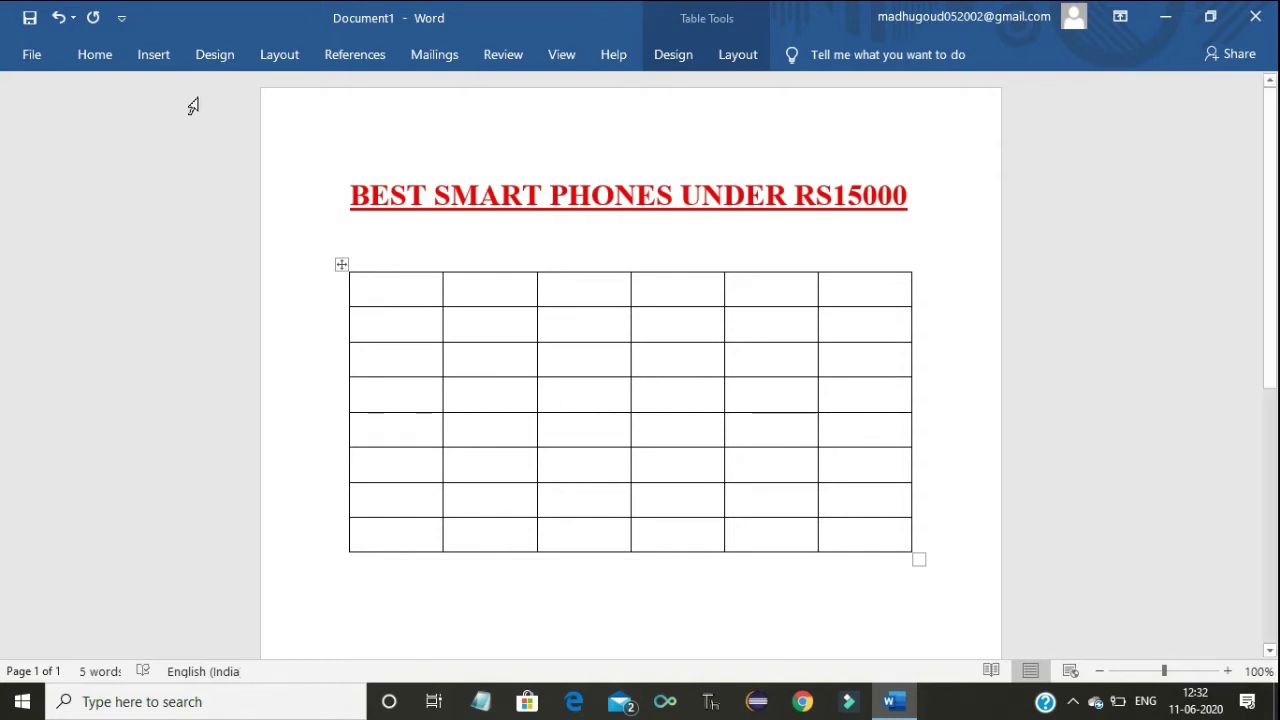
Step: Insert an additional column to the left of the table's first column
click(346, 269)
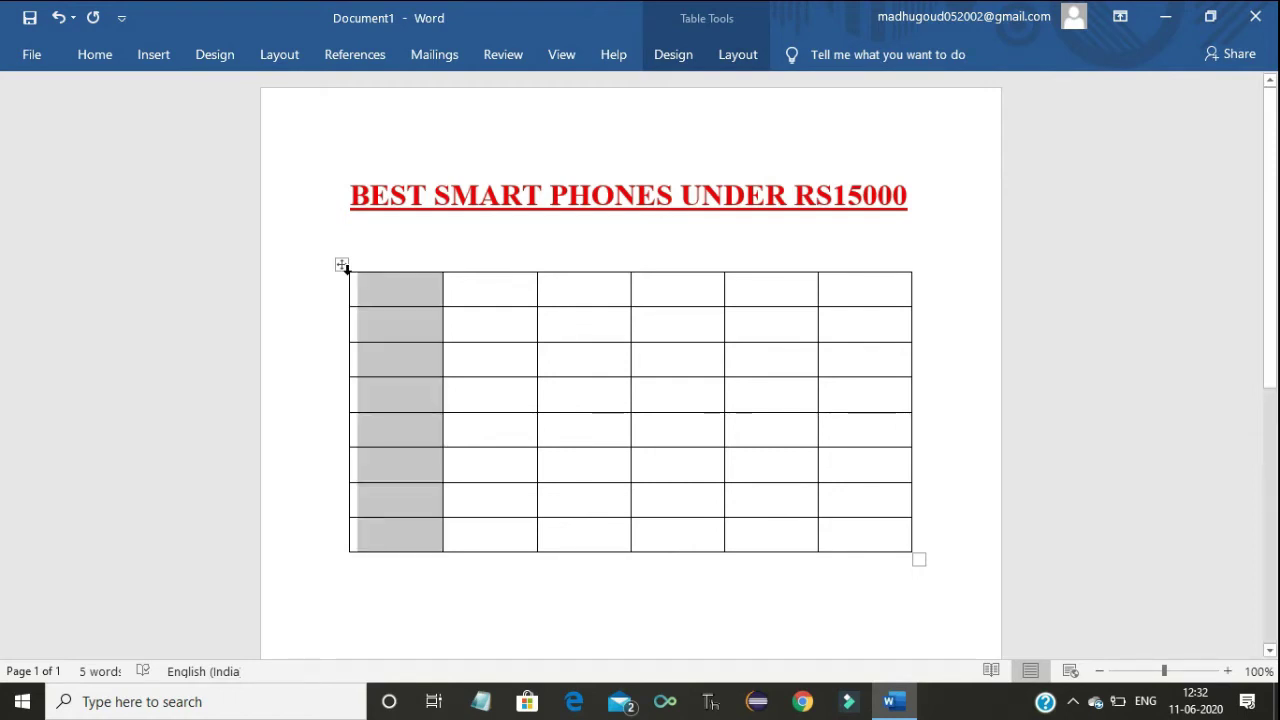
right_click(377, 289)
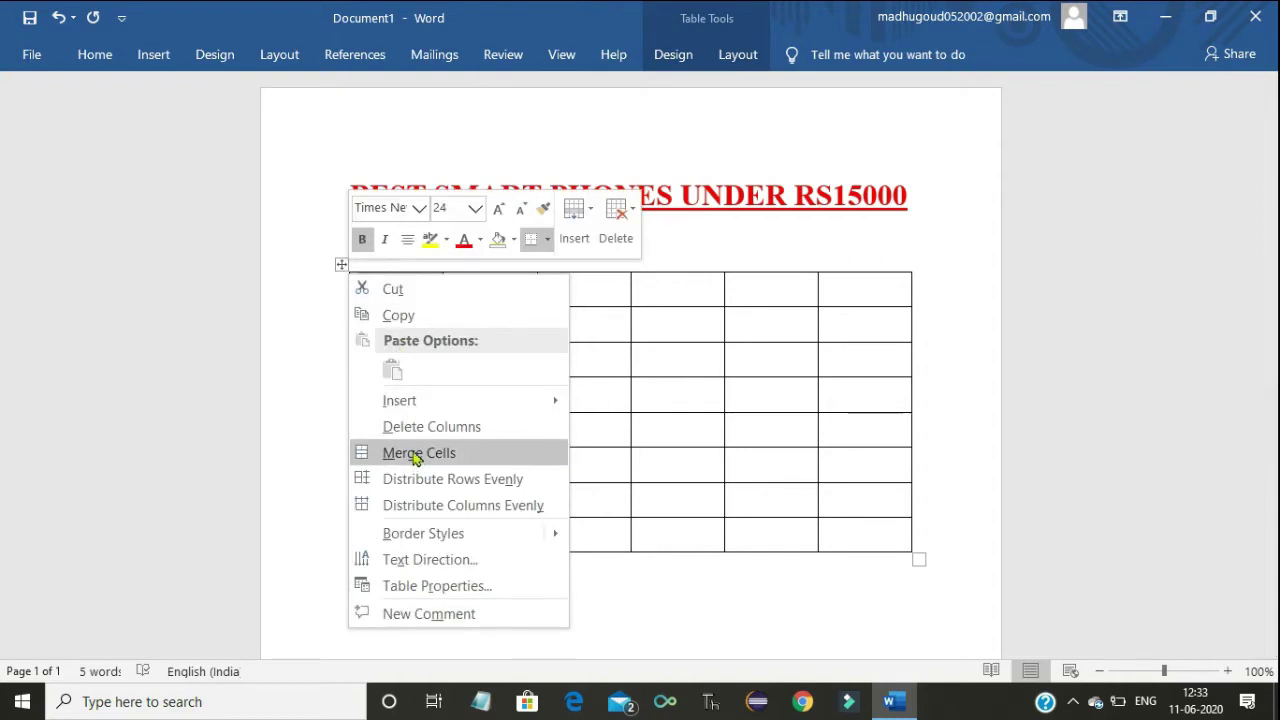
mouse_move(422, 406)
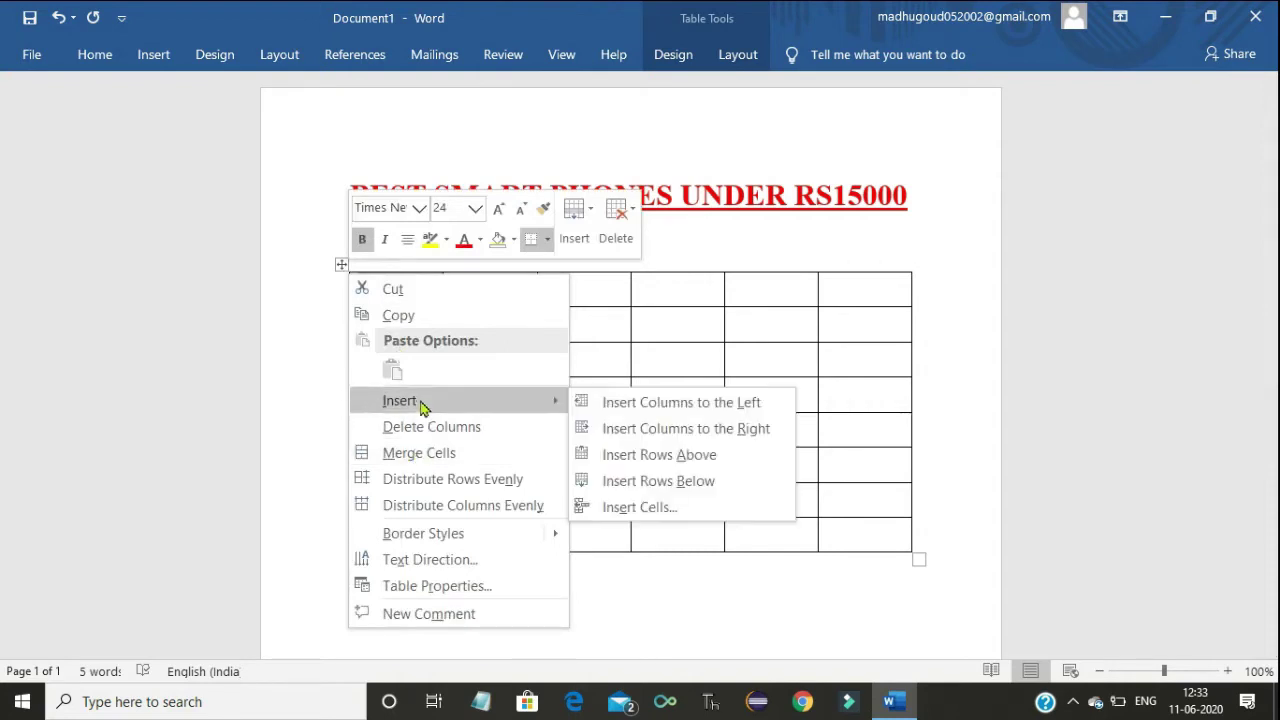
click(602, 413)
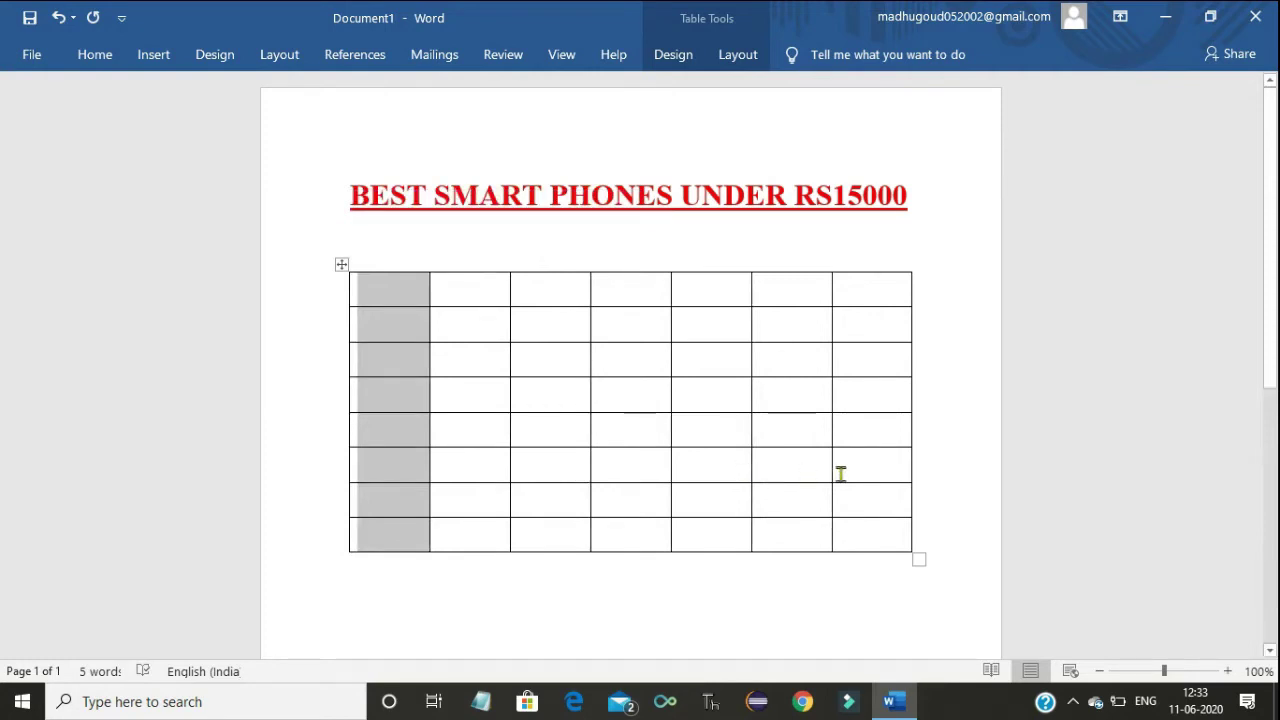
Step: Enter "REALMENARZO10" in the second cell of the table's first row
click(362, 287)
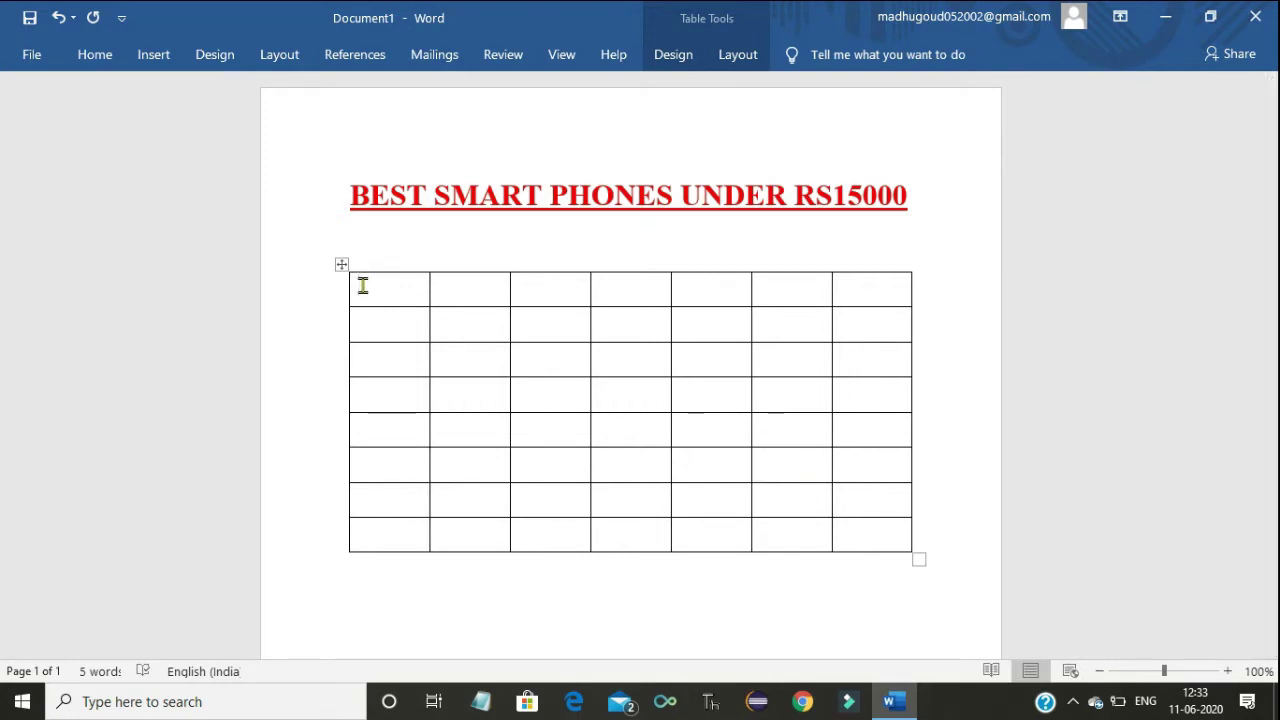
key(Tab)
text(REALME)
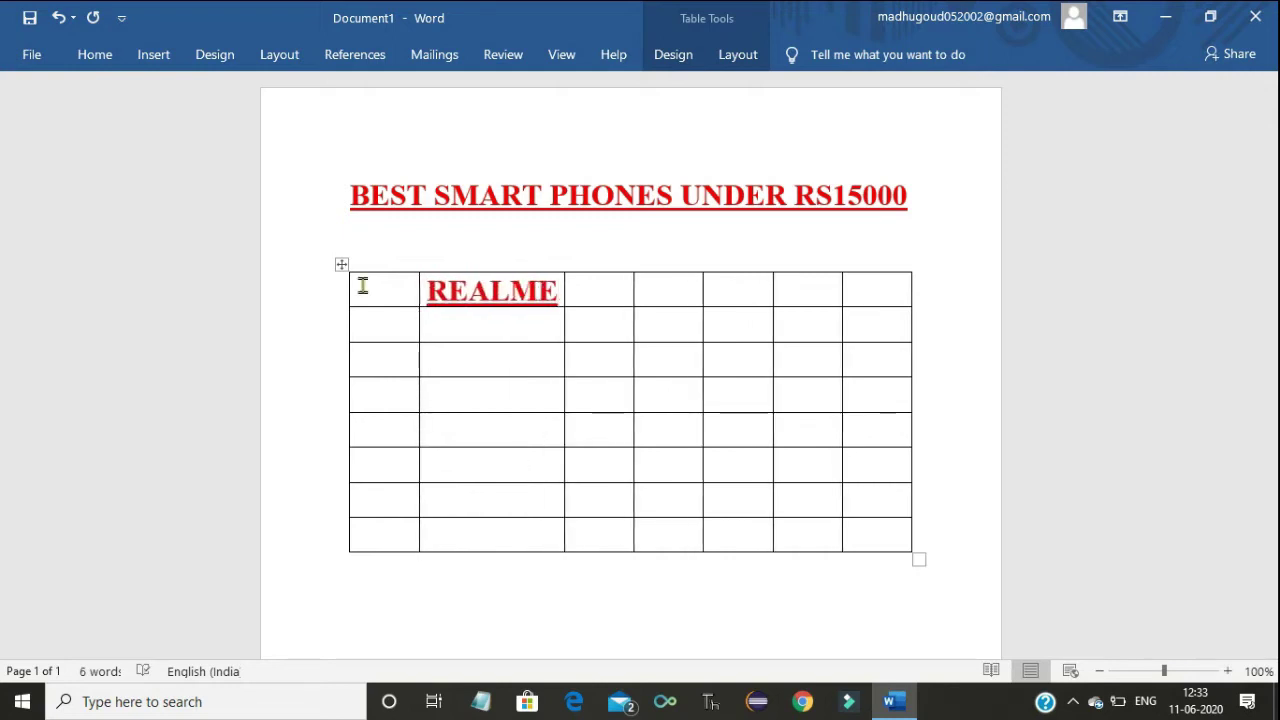
text(NARX)
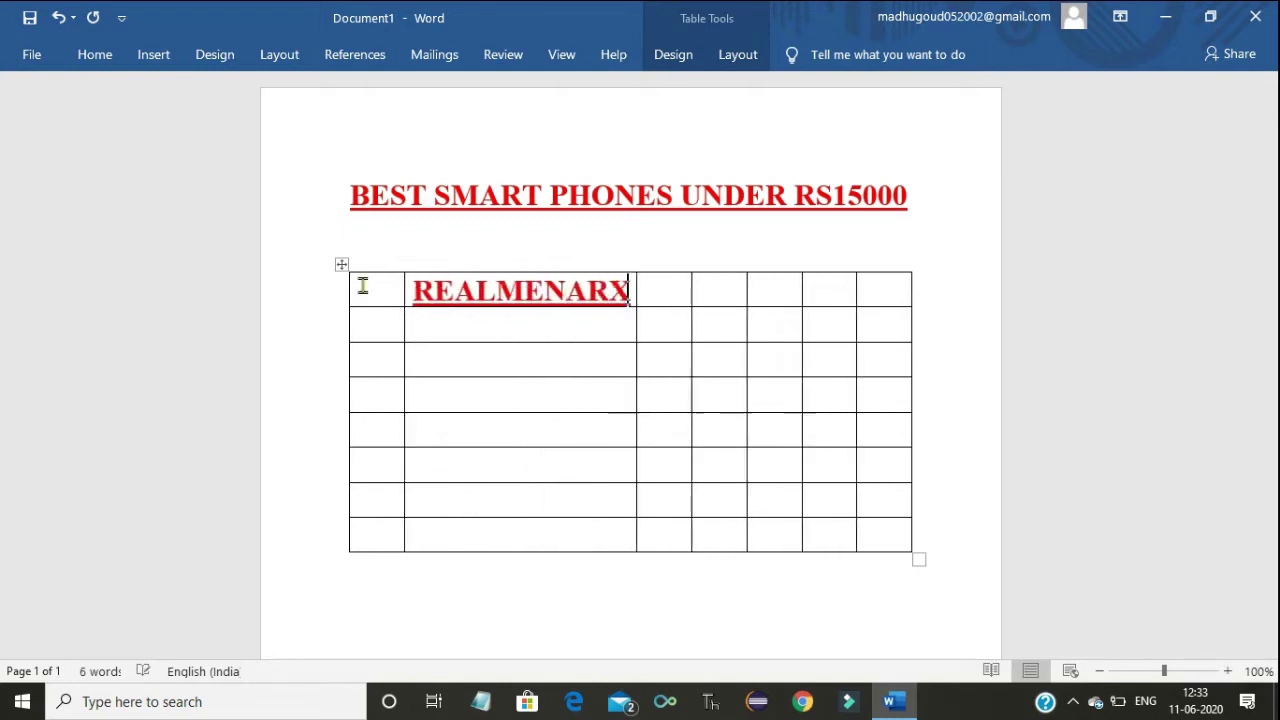
key(BackSpace)
text(ZO)
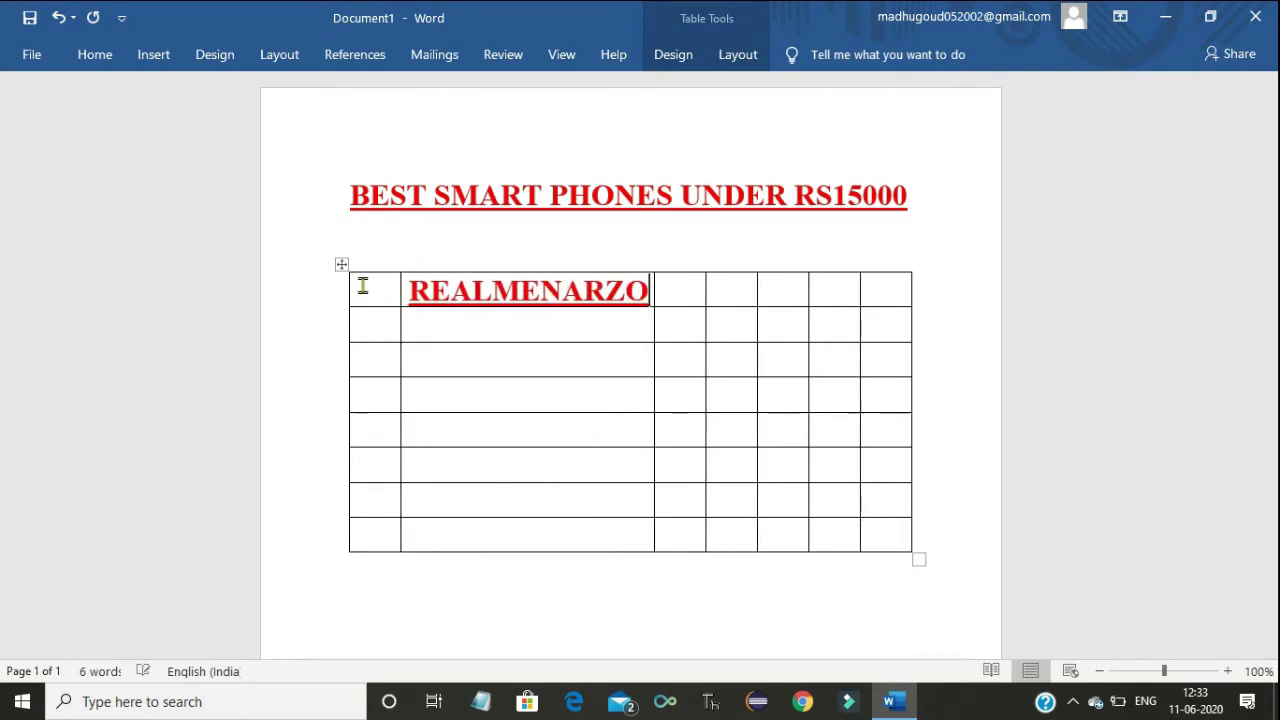
text(10)
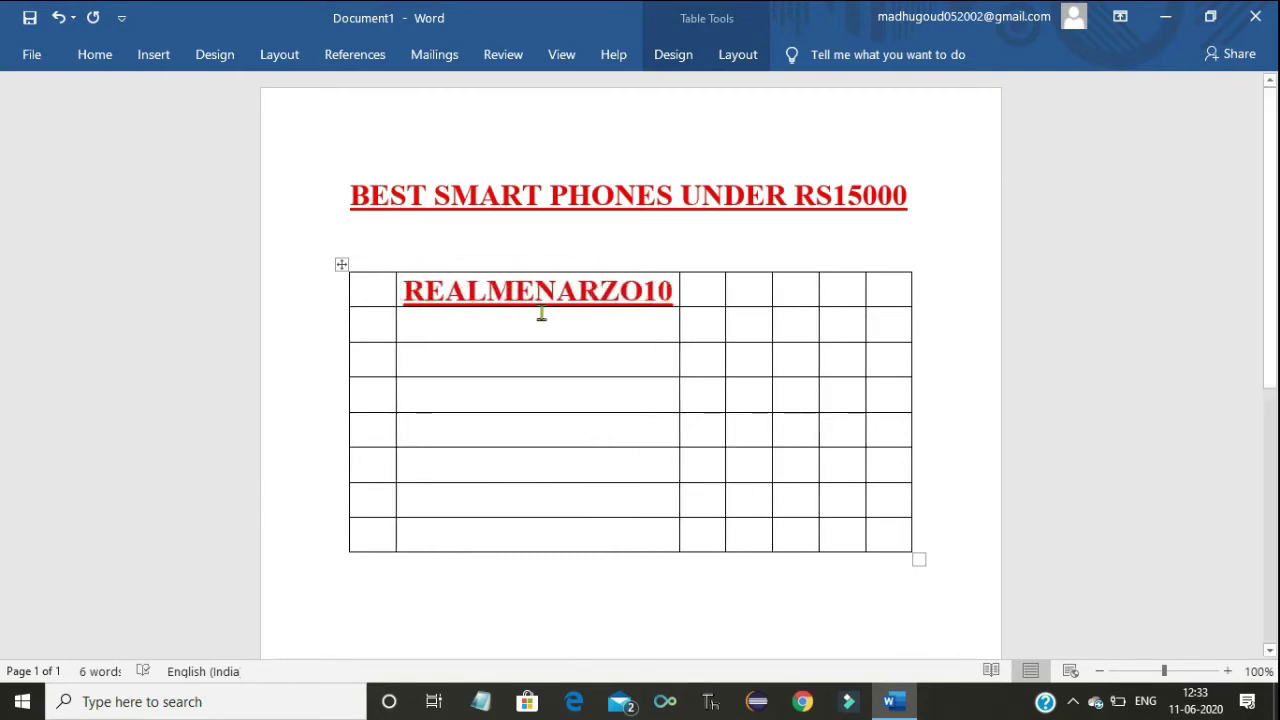
Step: Set the REALMENARZO10 heading to font size 11 and colour it green
key(ctrl+a)
click(541, 314)
drag(403, 291, 660, 289)
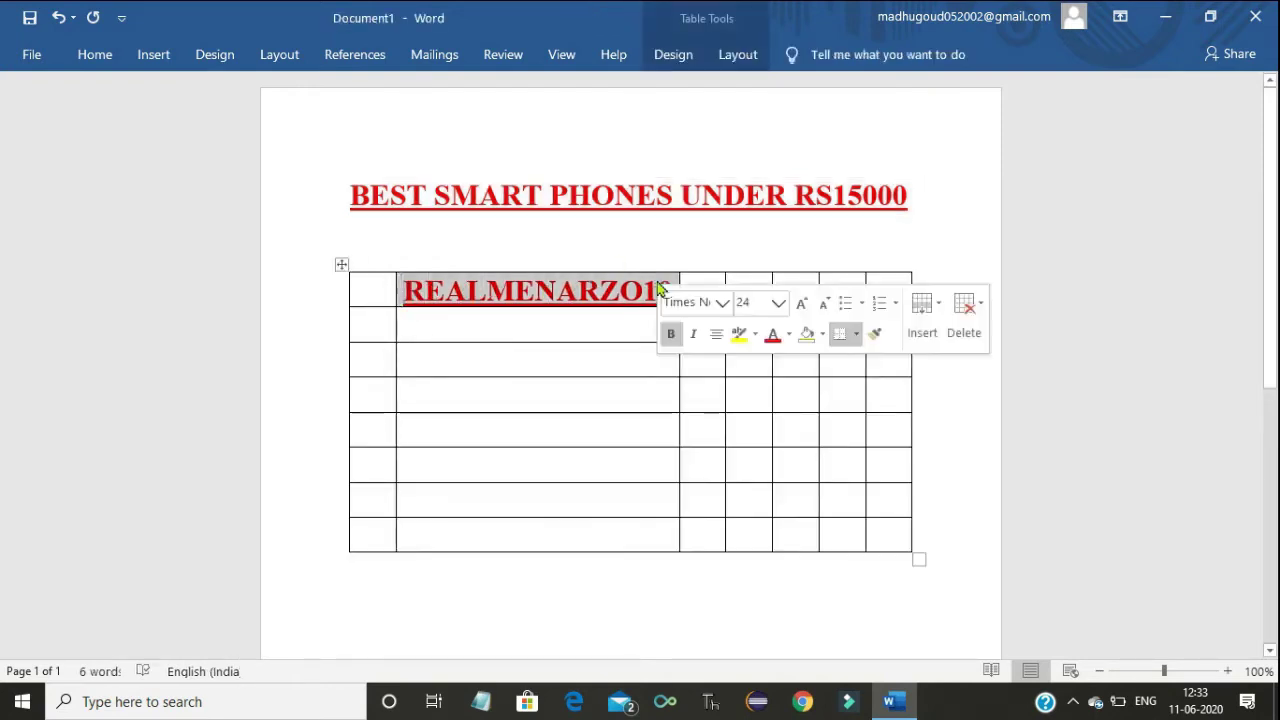
right_click(658, 287)
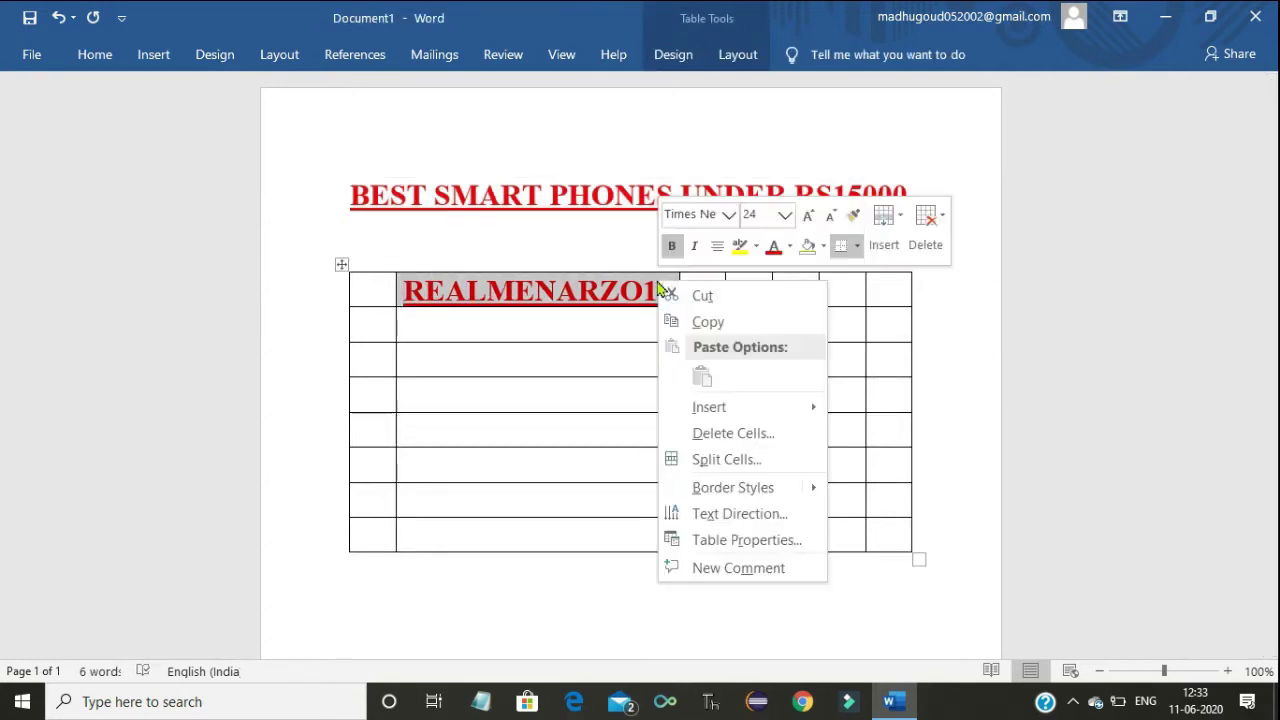
click(786, 217)
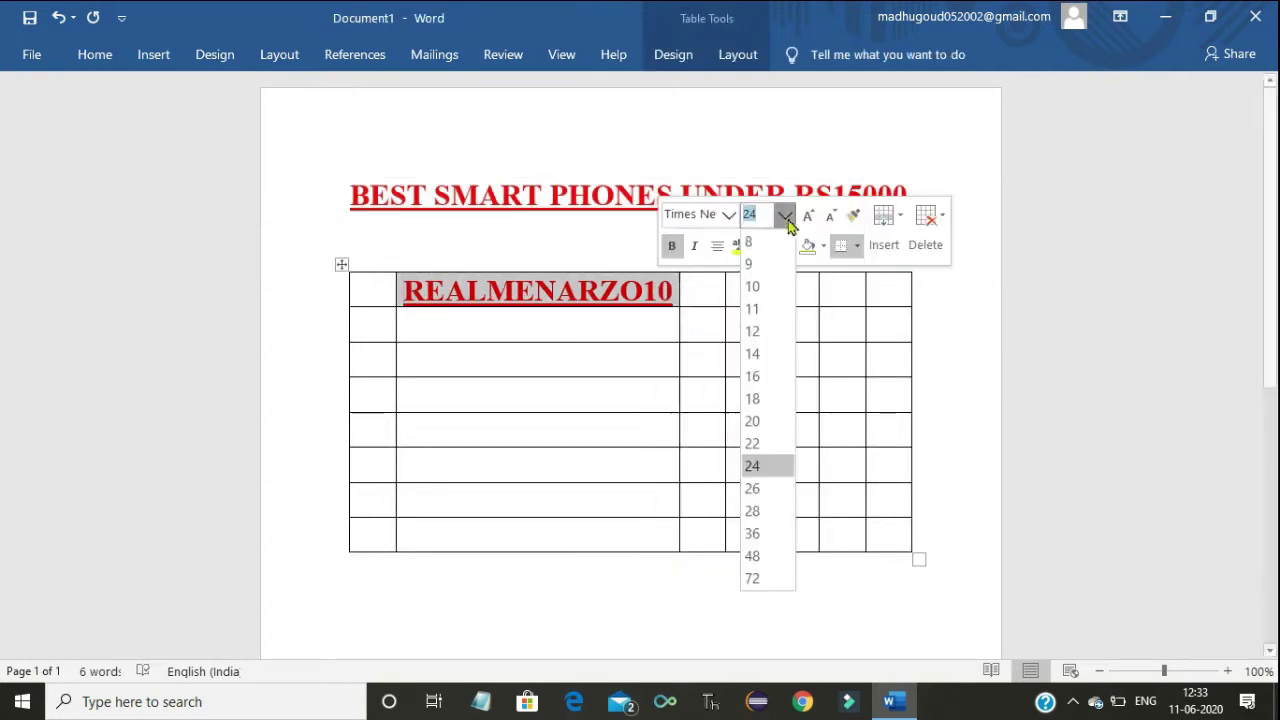
click(767, 310)
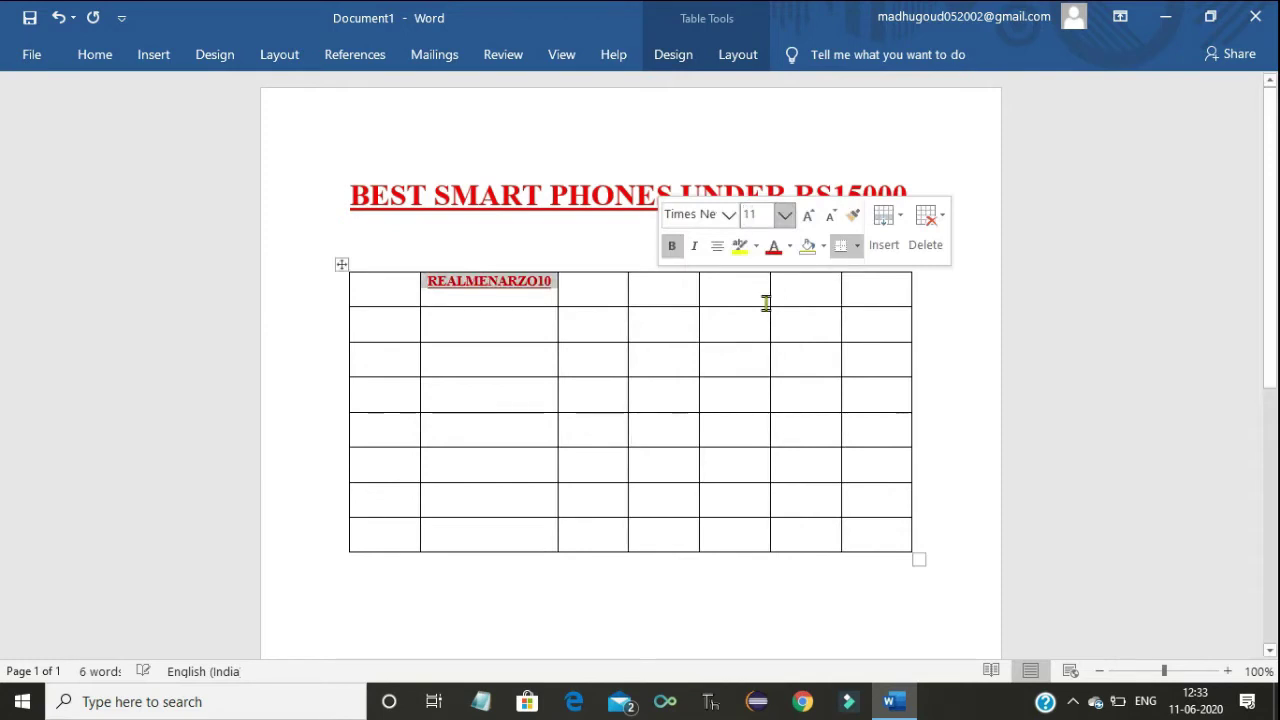
click(789, 246)
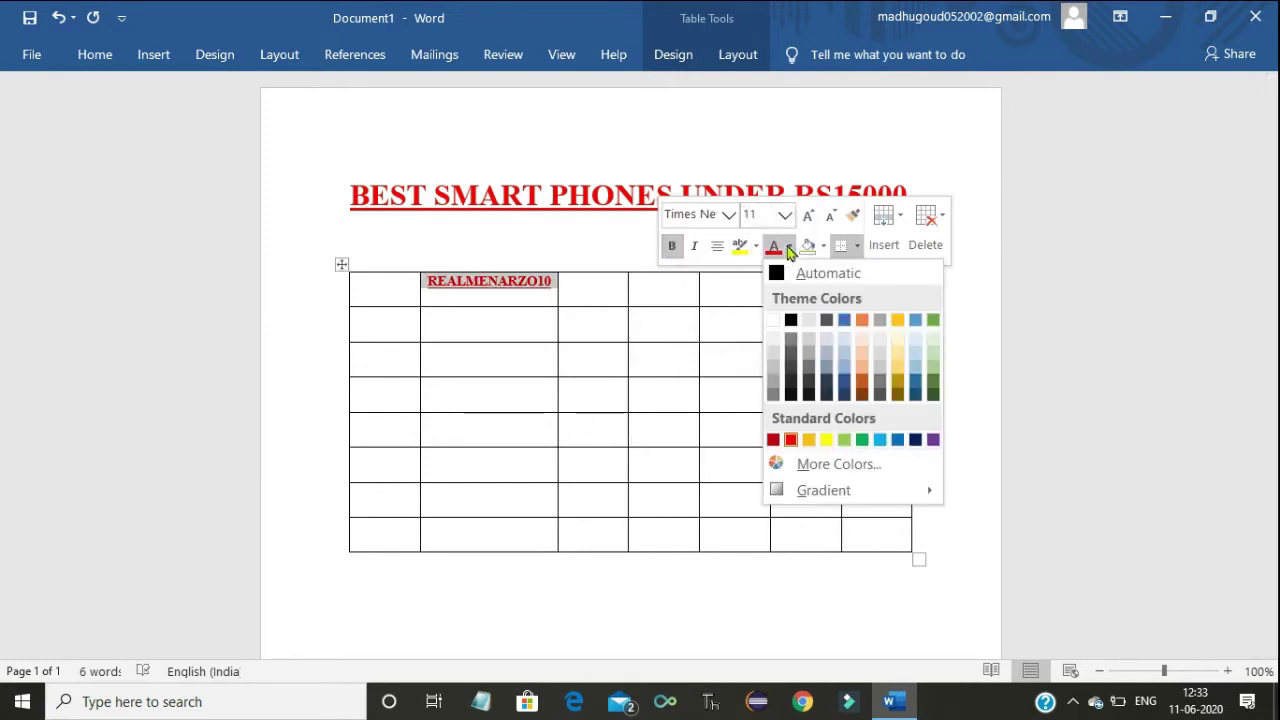
click(861, 439)
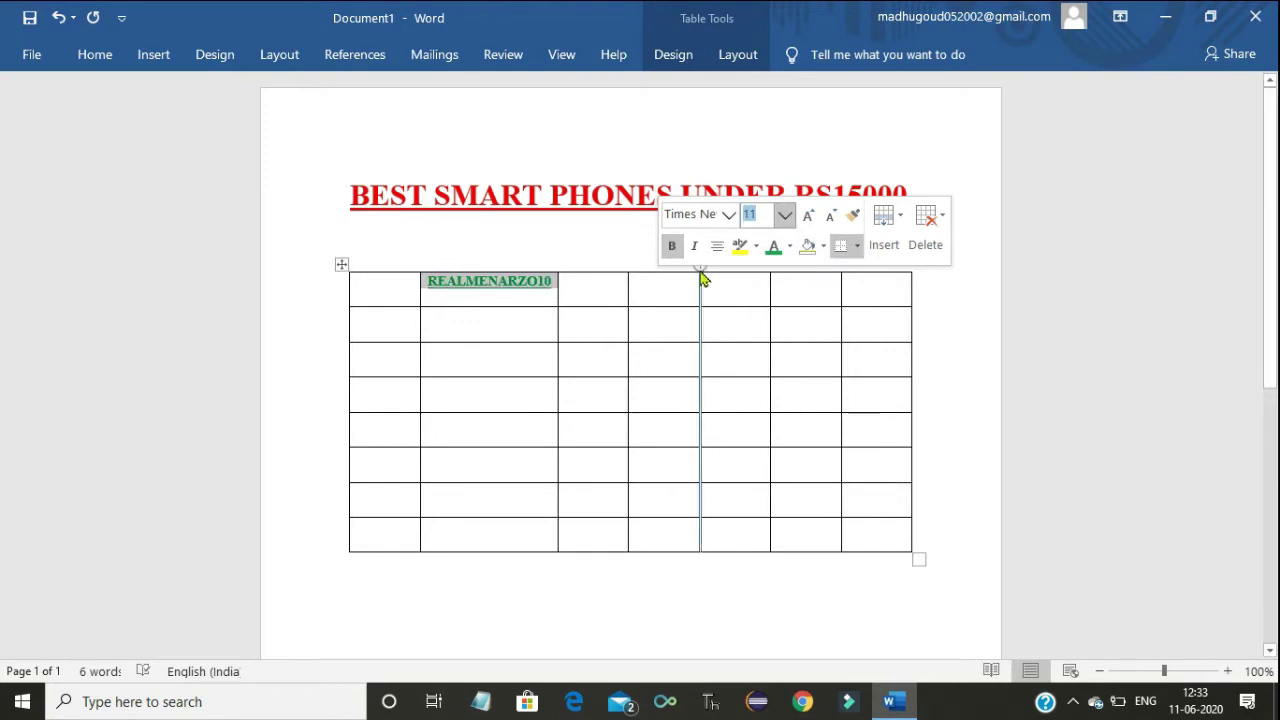
Step: Set the font colour of the REALMENARZO10 heading to Automatic
click(789, 247)
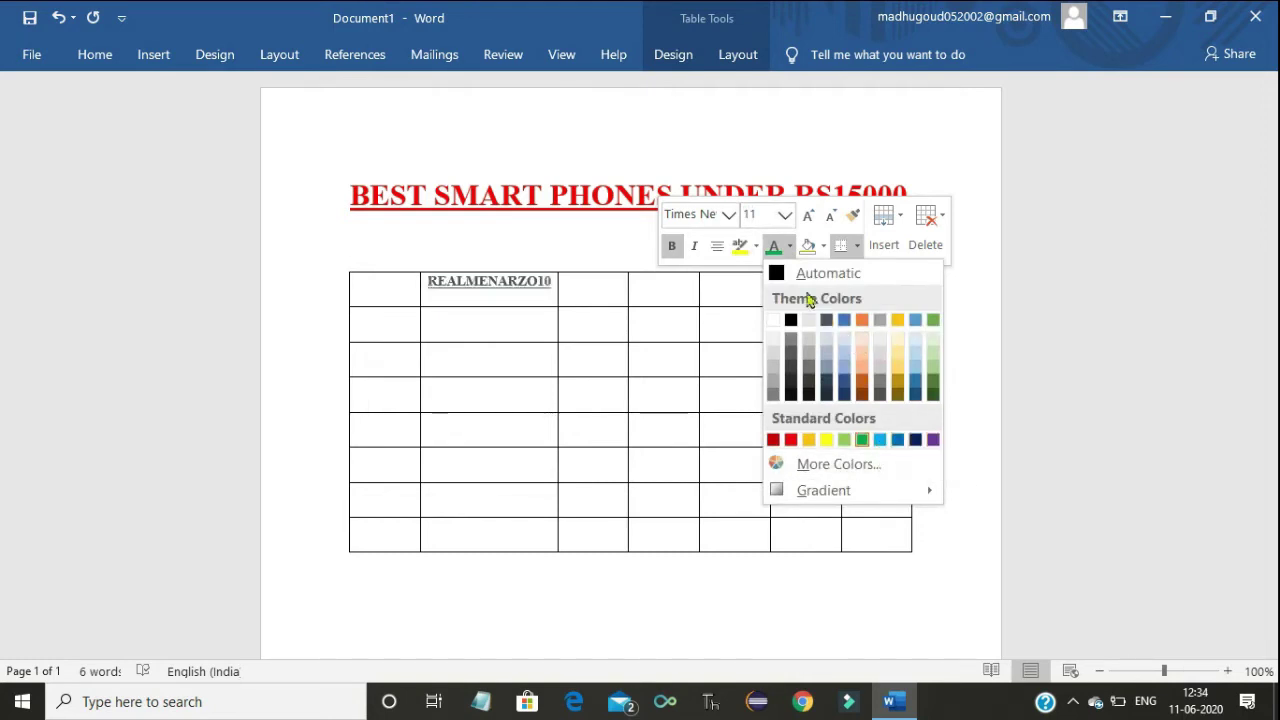
click(771, 273)
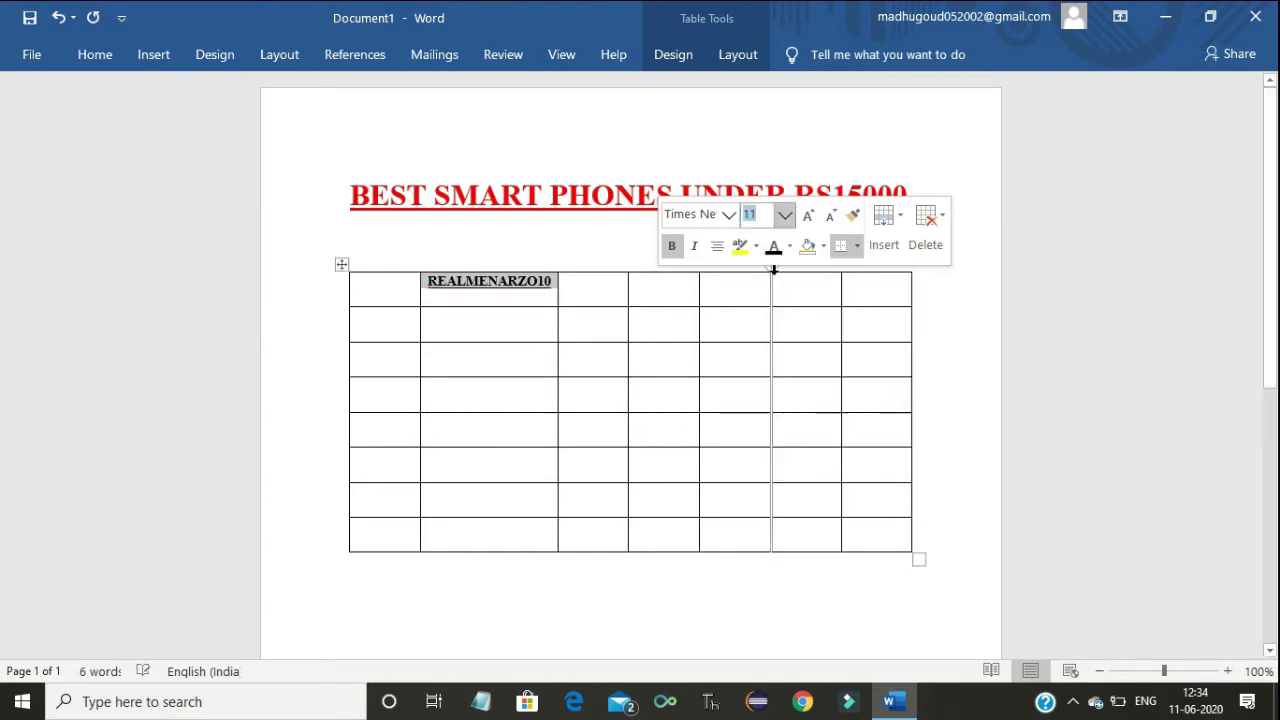
click(545, 289)
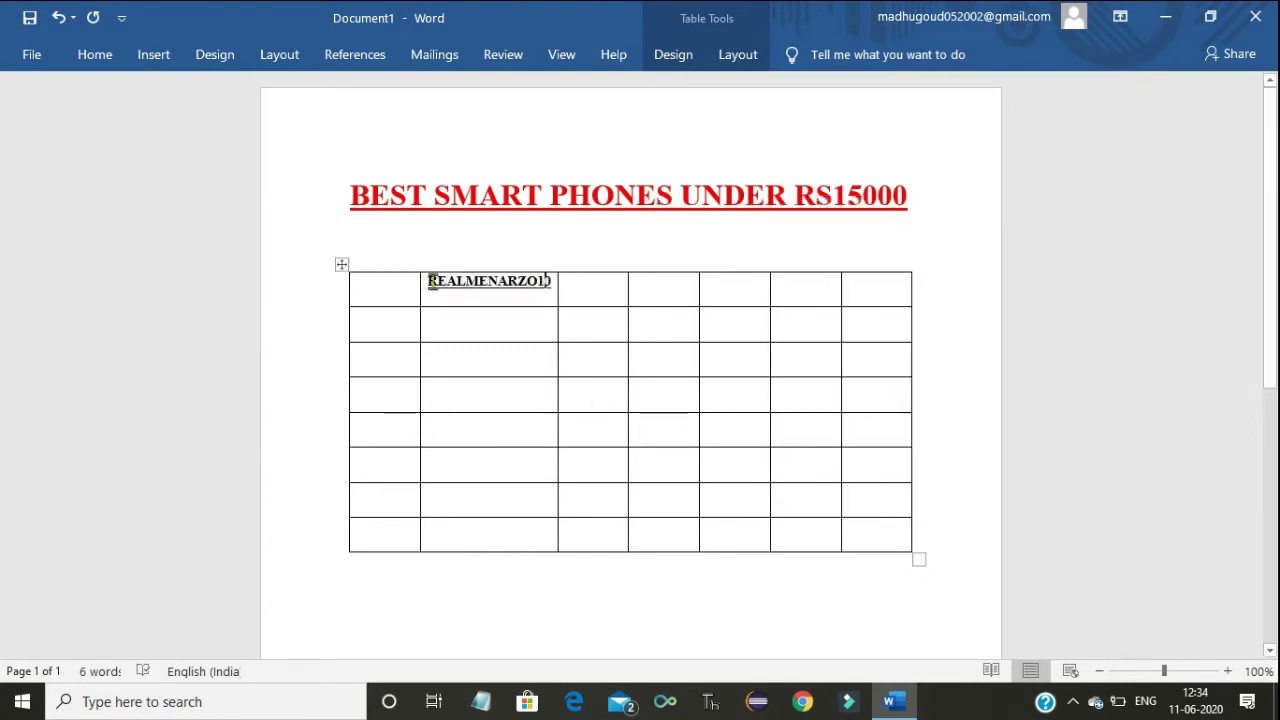
click(458, 281)
drag(428, 281, 549, 287)
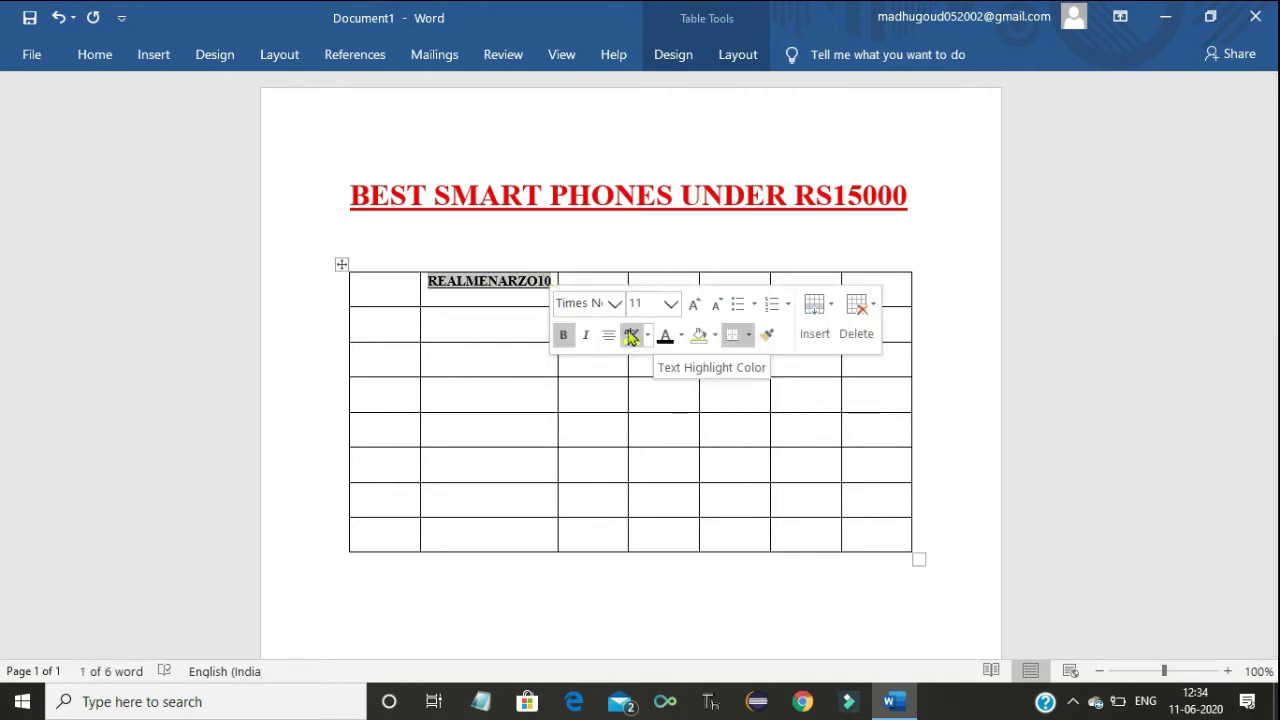
click(564, 336)
click(565, 337)
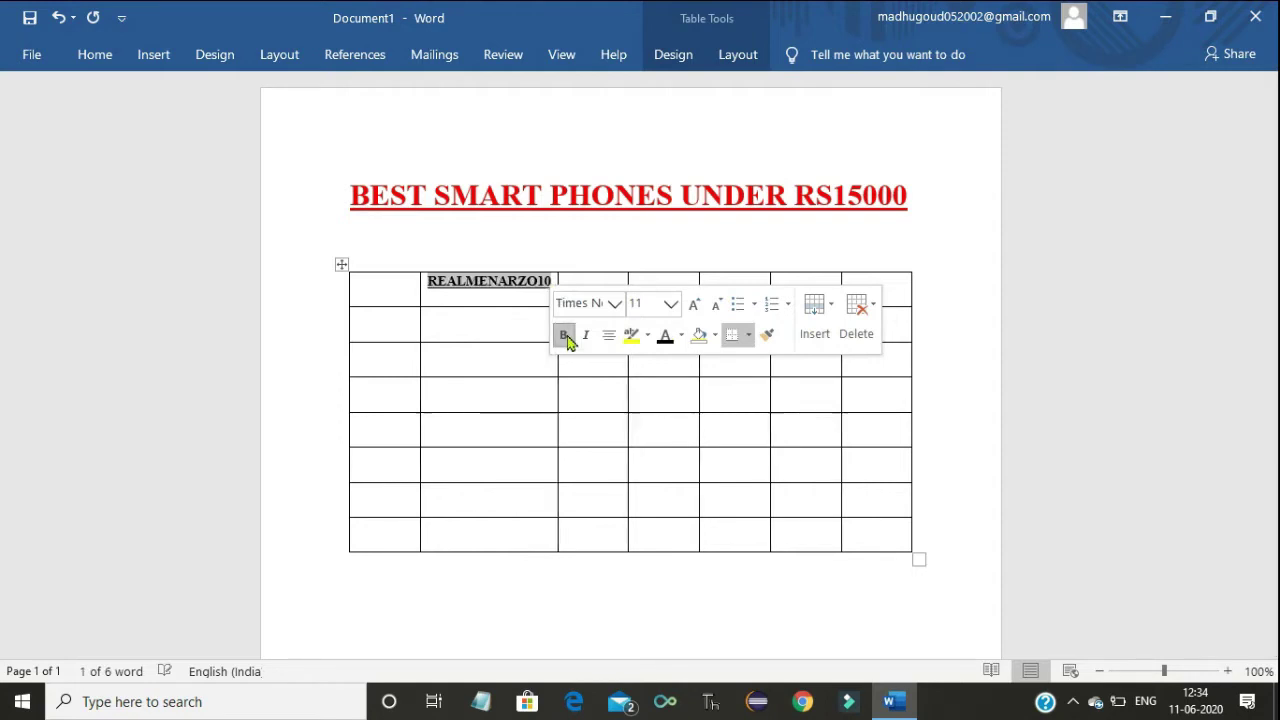
click(587, 338)
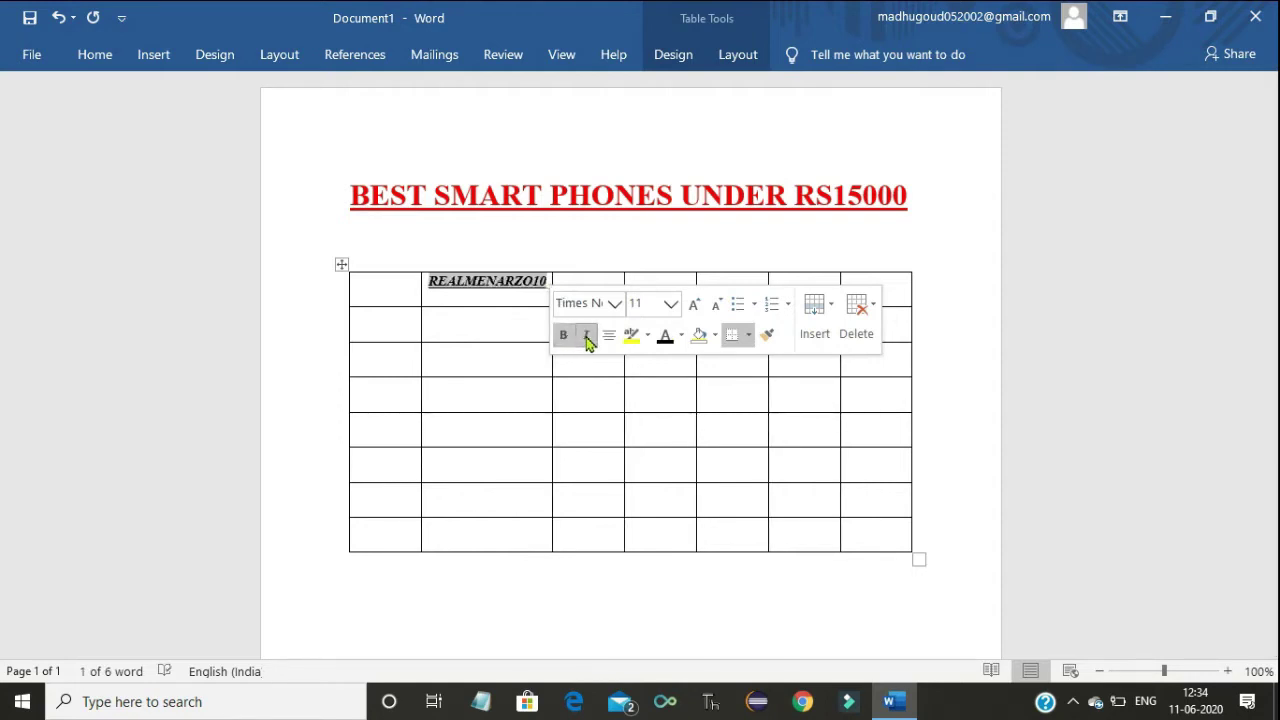
click(587, 338)
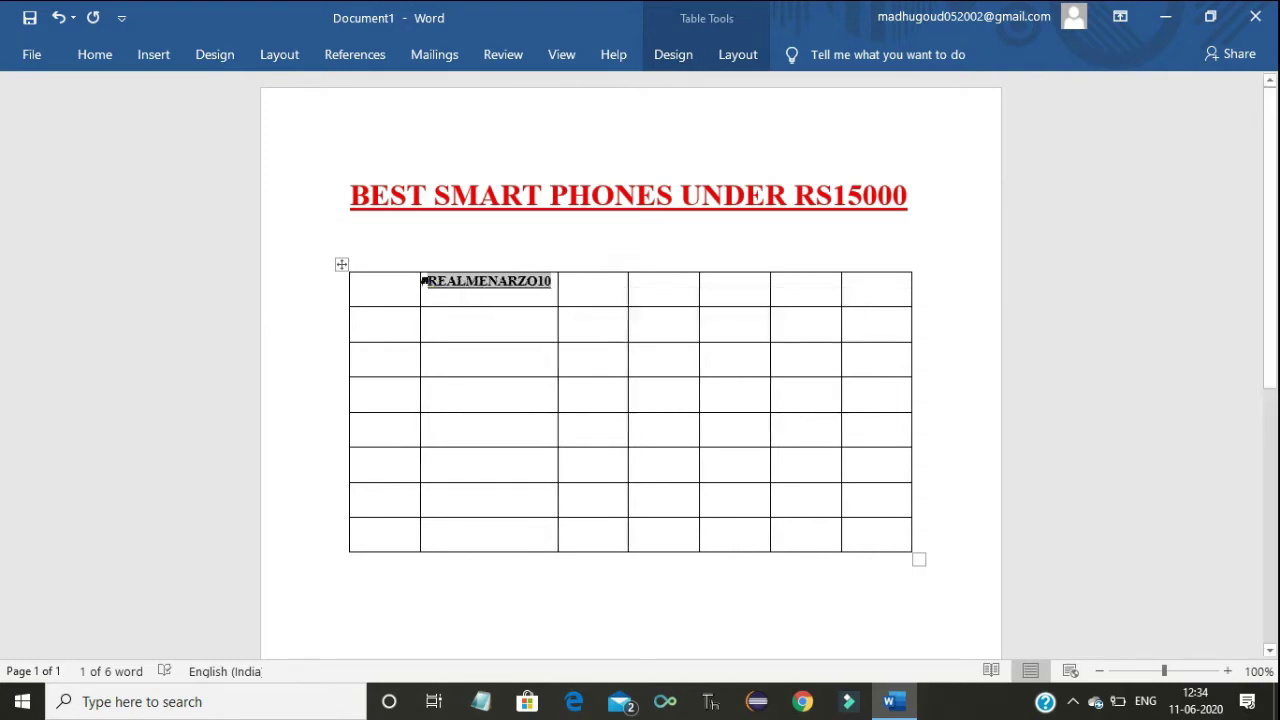
click(463, 247)
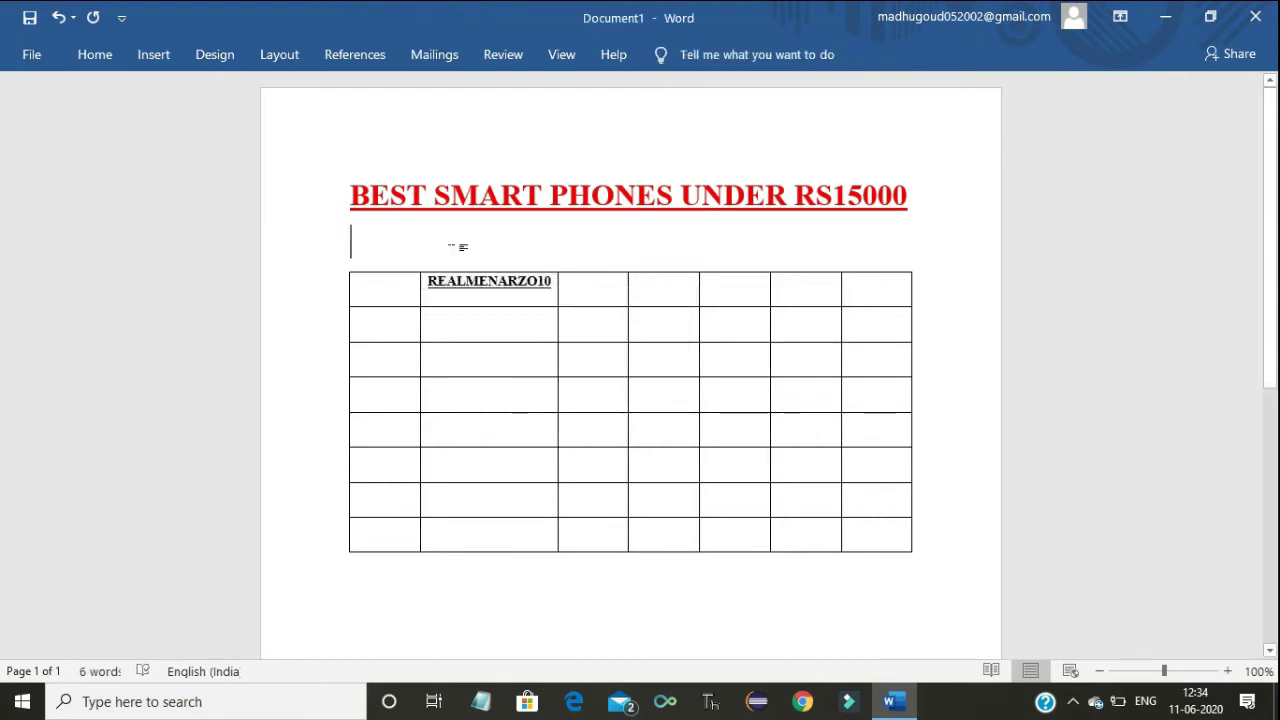
Step: Move the REALMENARZO10 heading one line down within its table cell
click(428, 281)
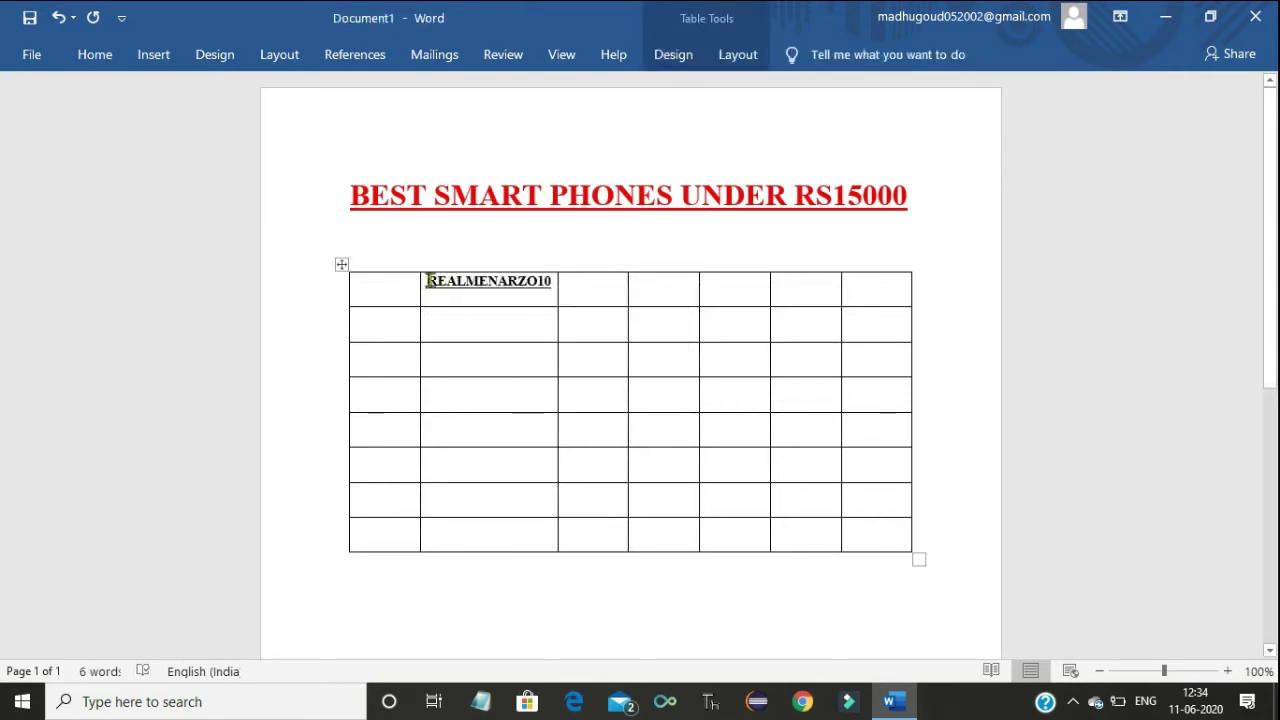
key(Return)
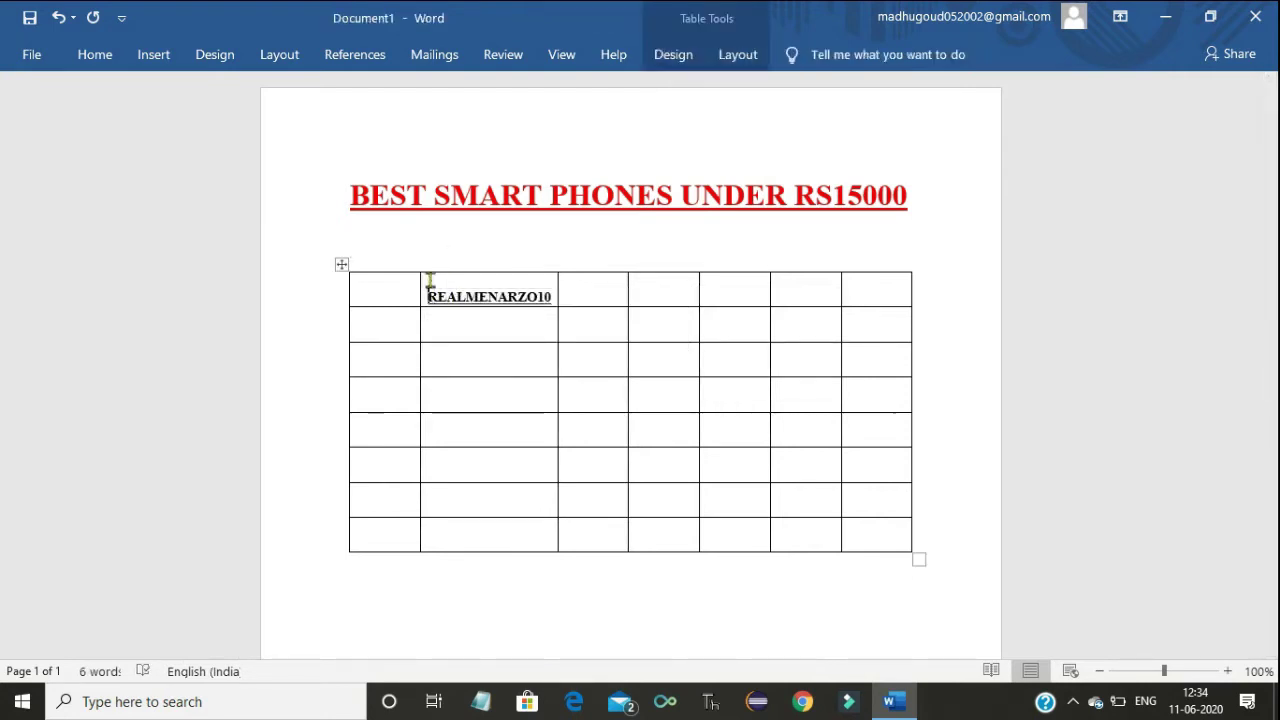
key(BackSpace)
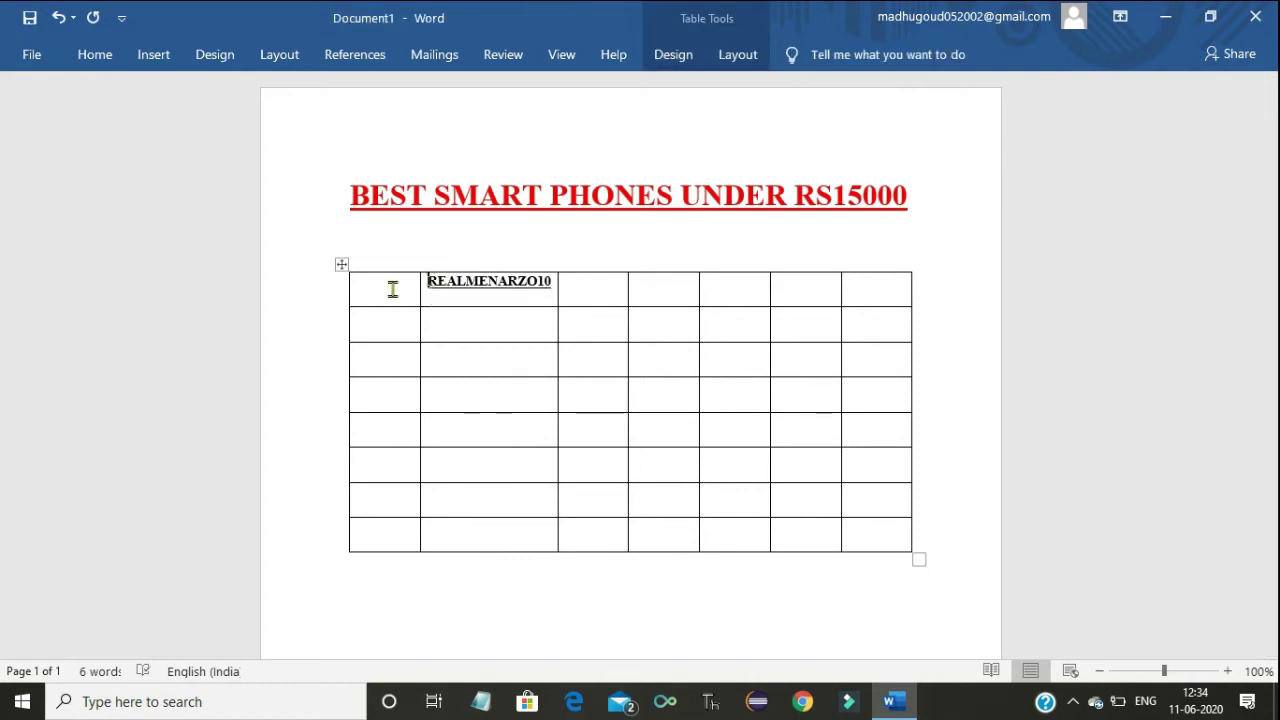
key(Return)
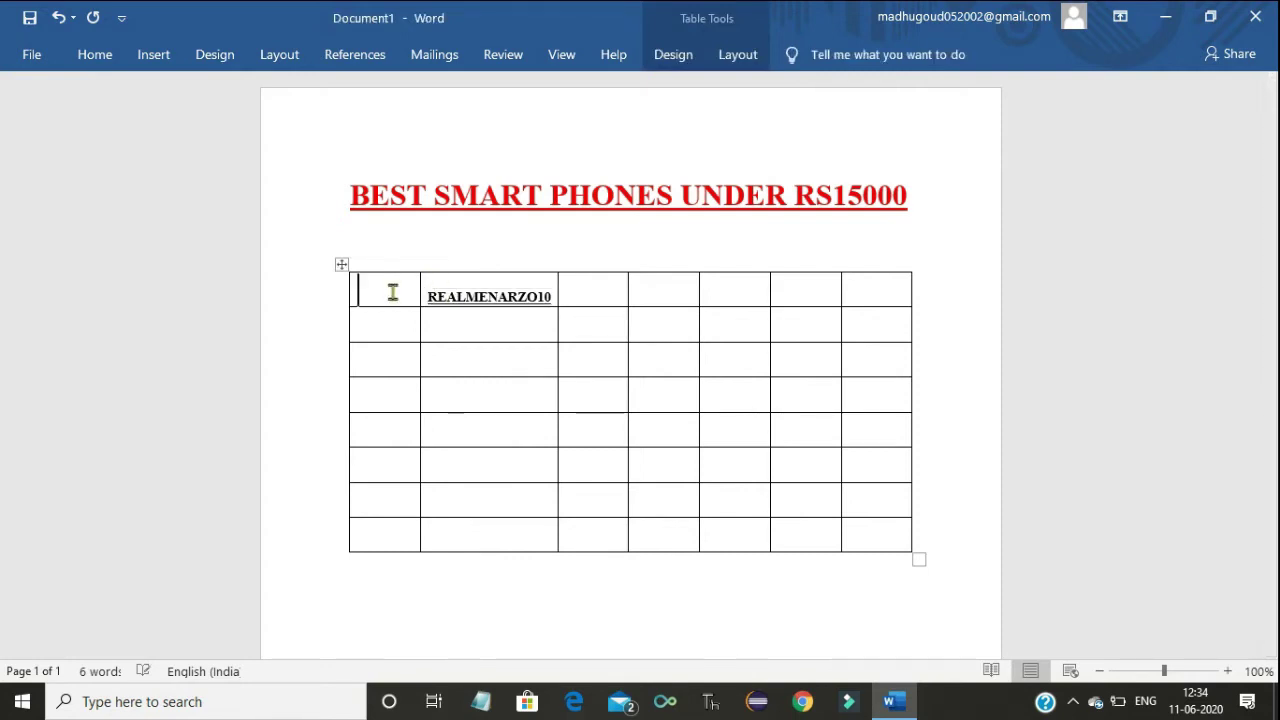
Step: Enter "MOBILE" in the table's first cell and format it in black at font size 8
text(MO)
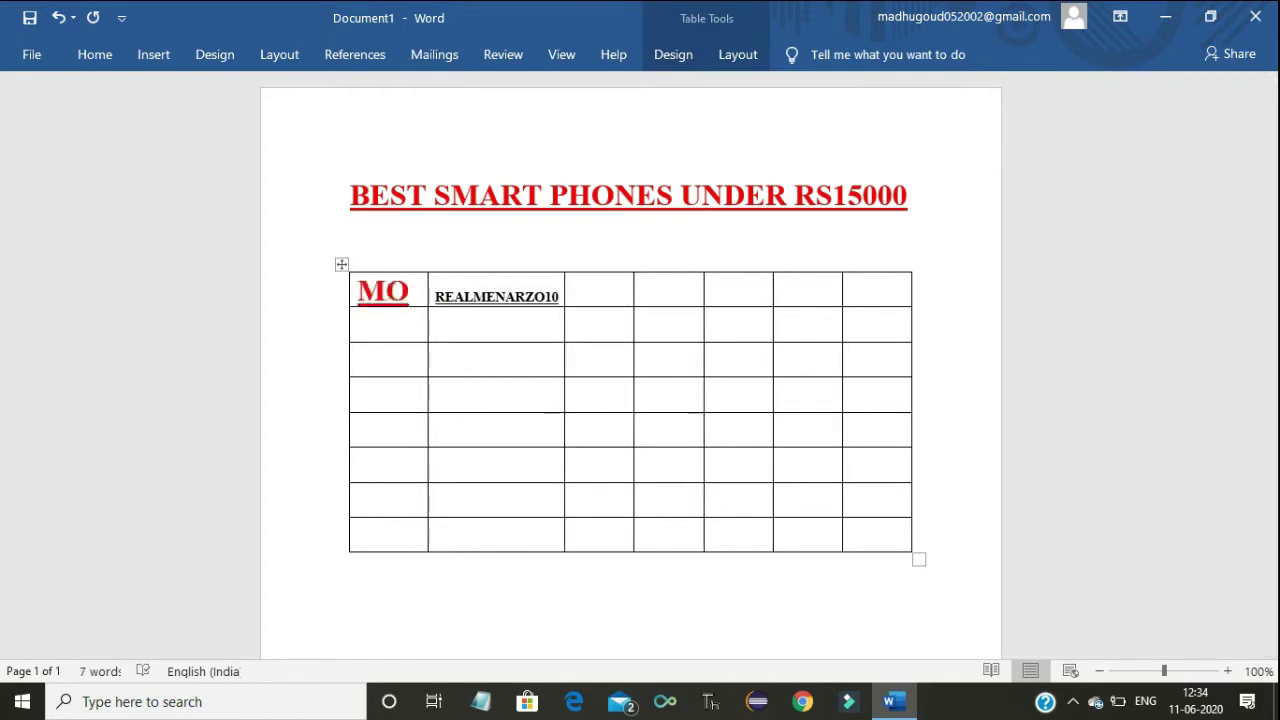
text(BILE)
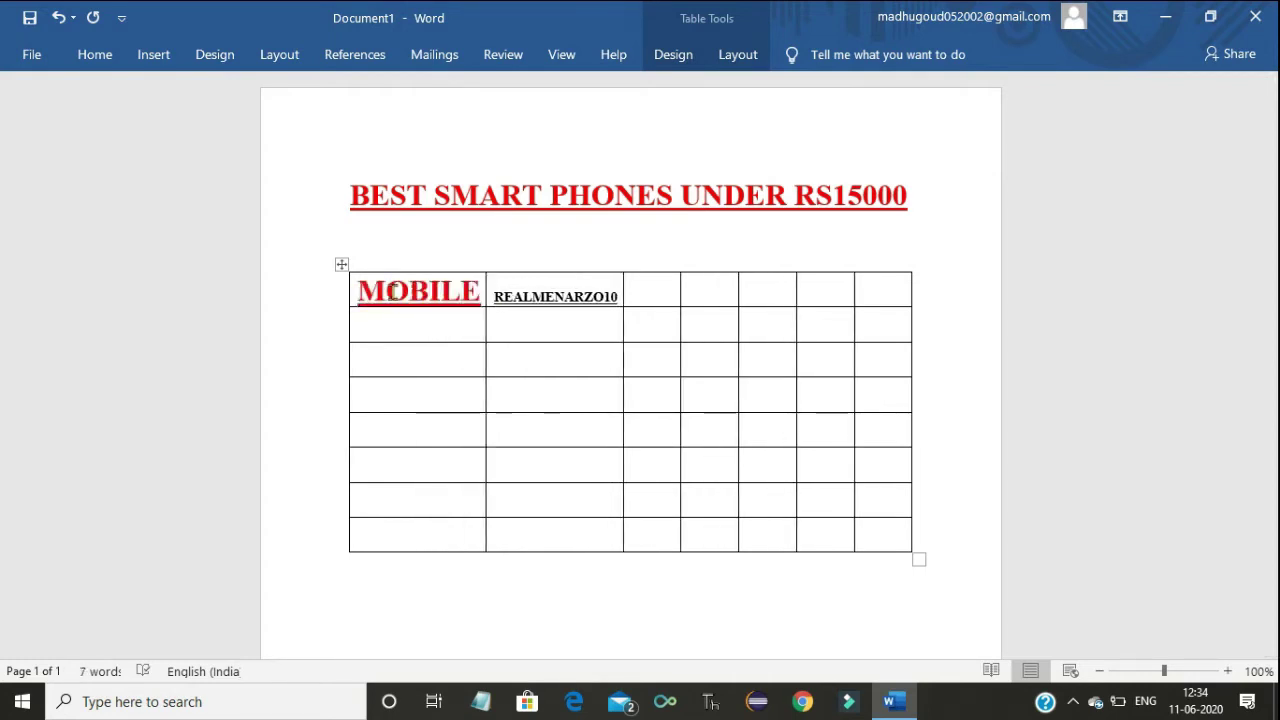
drag(358, 290, 481, 294)
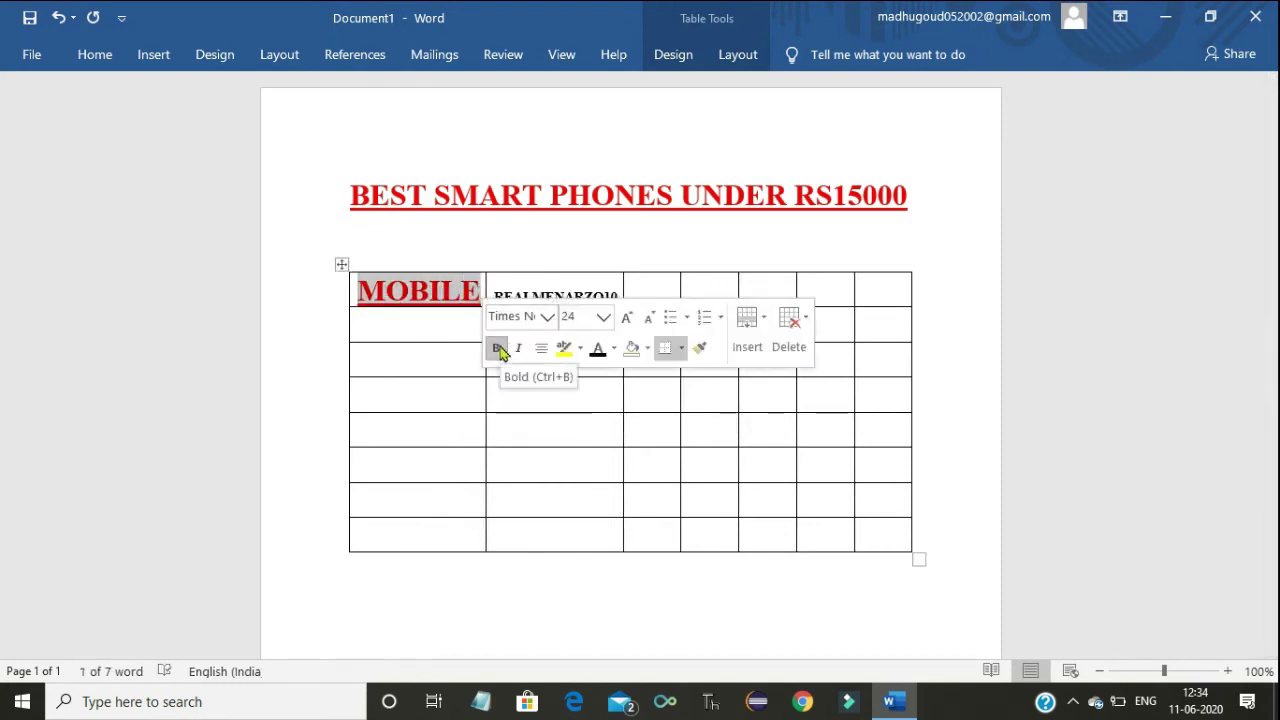
click(499, 349)
click(499, 349)
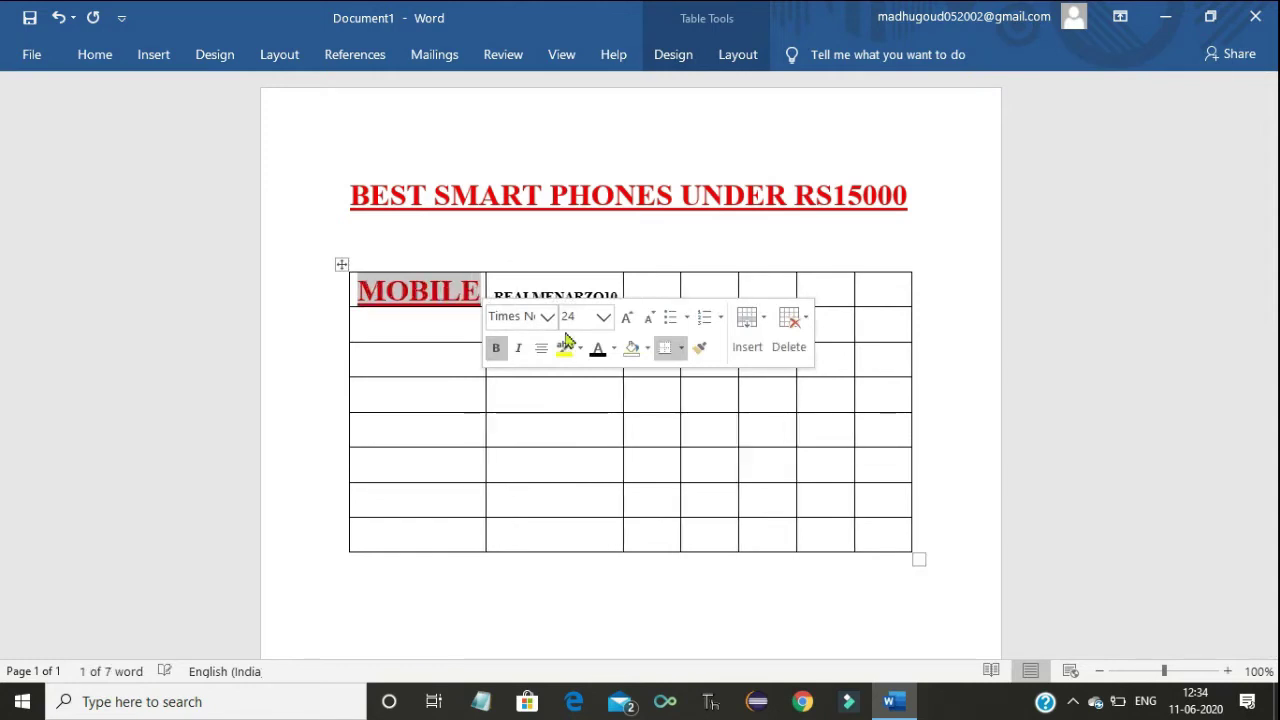
click(602, 320)
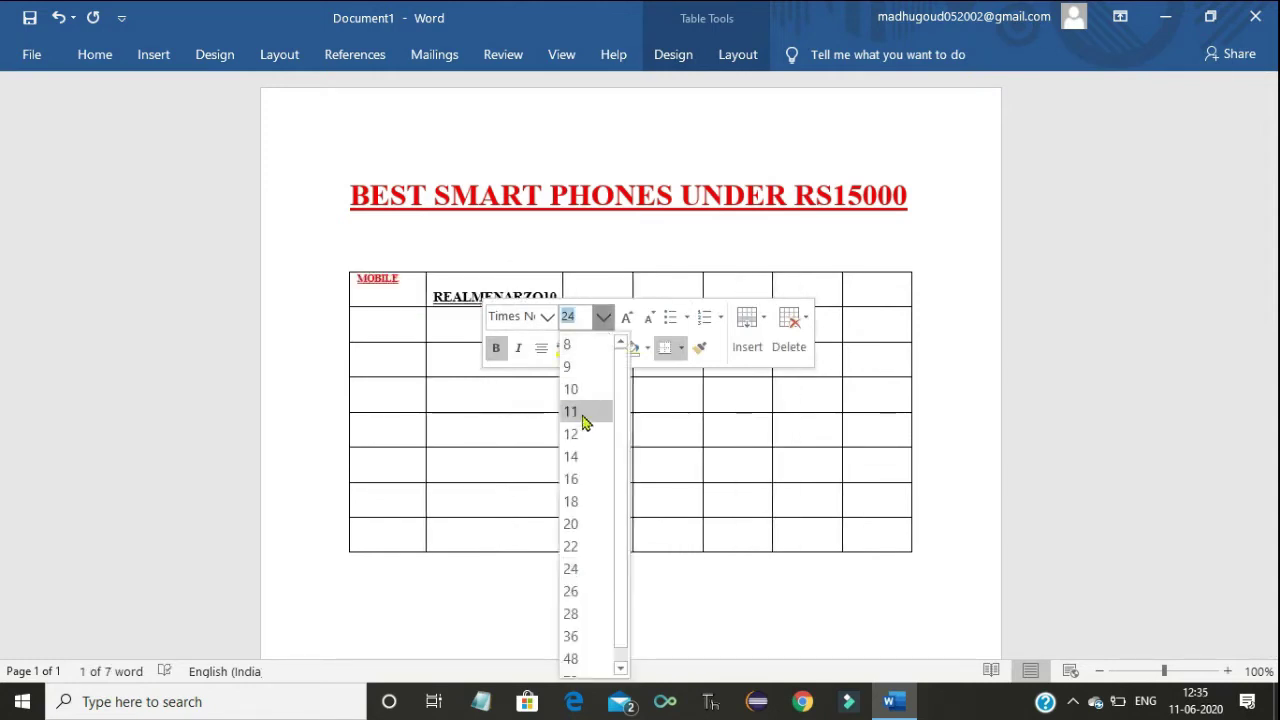
click(577, 352)
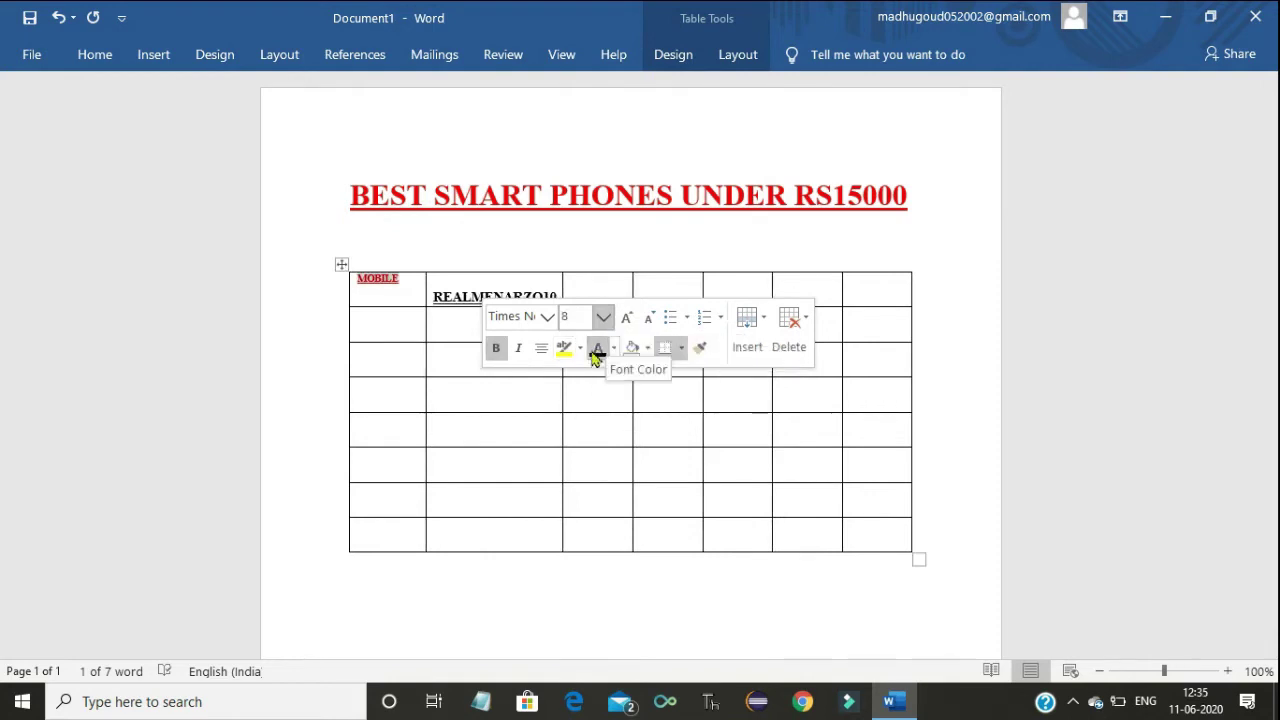
click(597, 350)
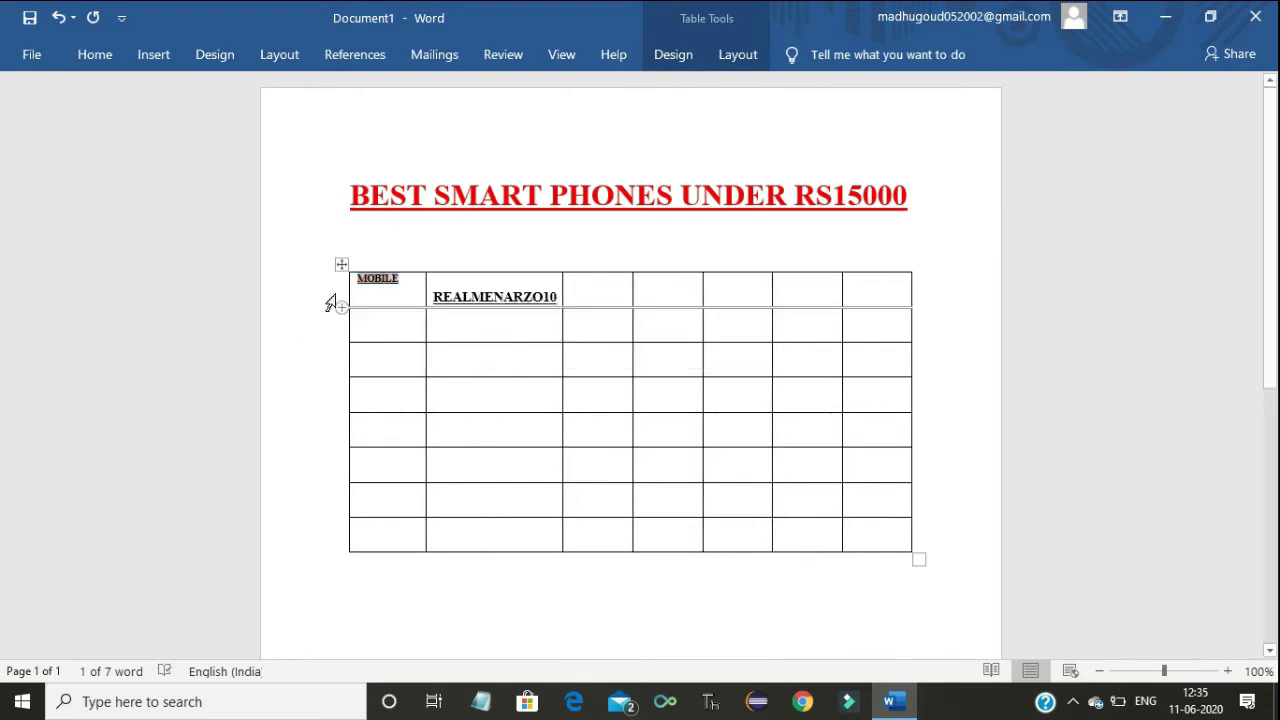
Step: Move the MOBILE heading one line down within its table cell
click(368, 272)
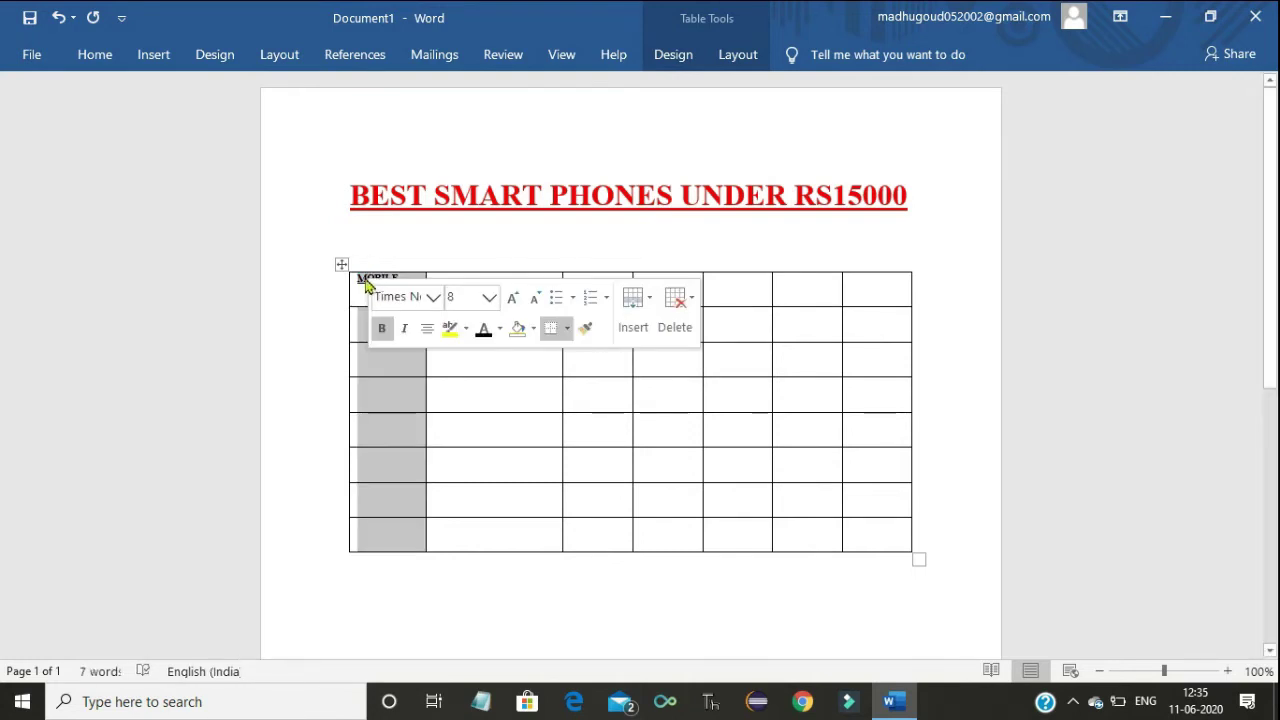
double_click(366, 284)
click(365, 278)
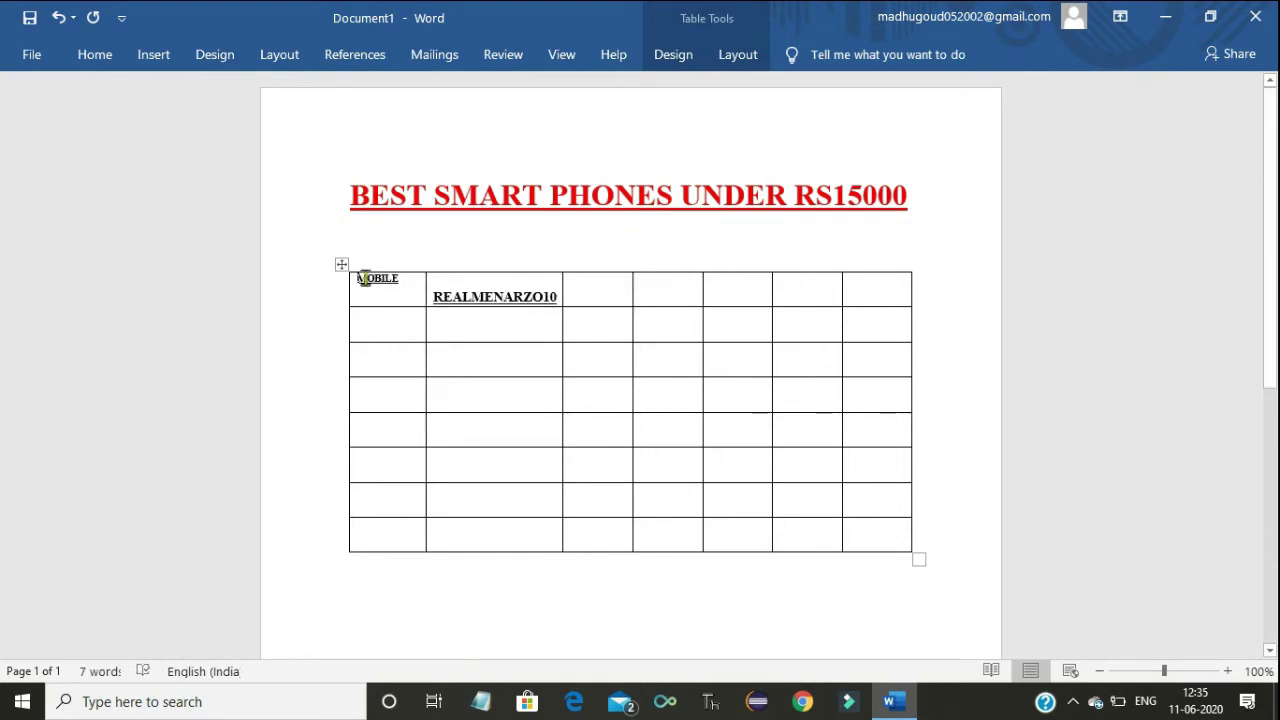
key(Return)
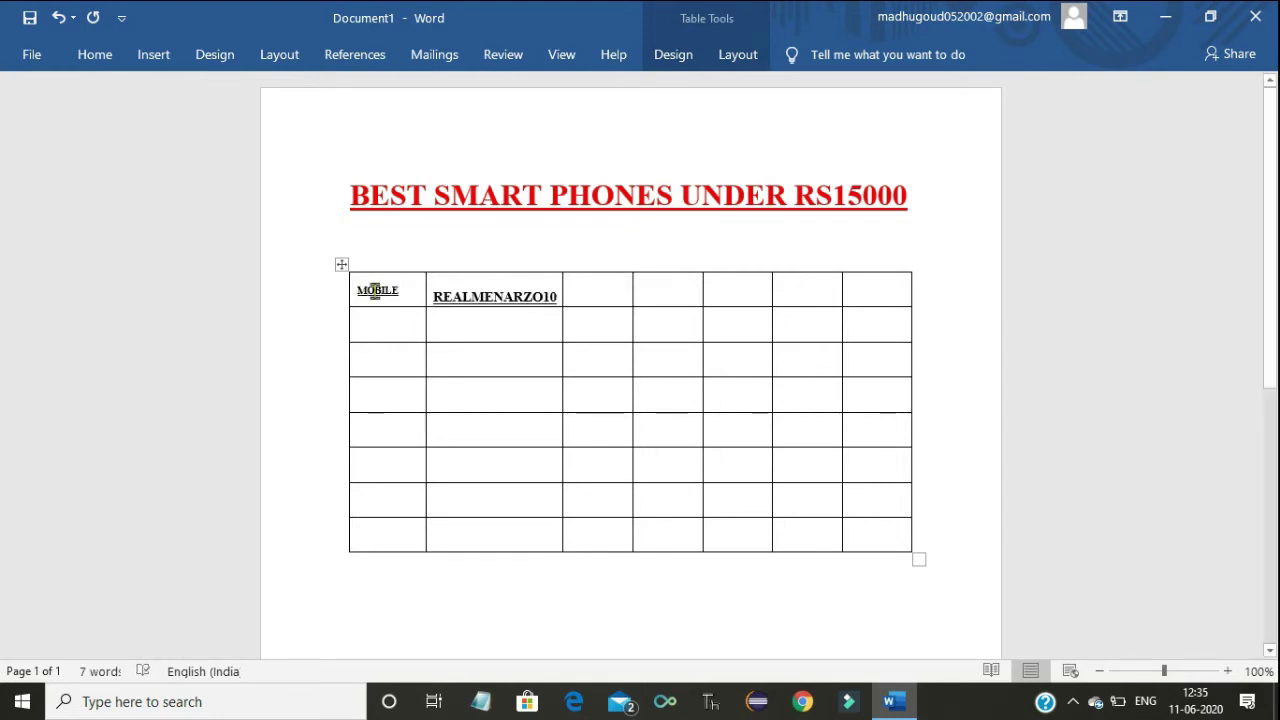
Step: Set the MOBILE heading in the table's first cell to font size 14
key(ctrl+a)
click(375, 291)
key(ctrl+a)
click(375, 291)
drag(357, 291, 404, 291)
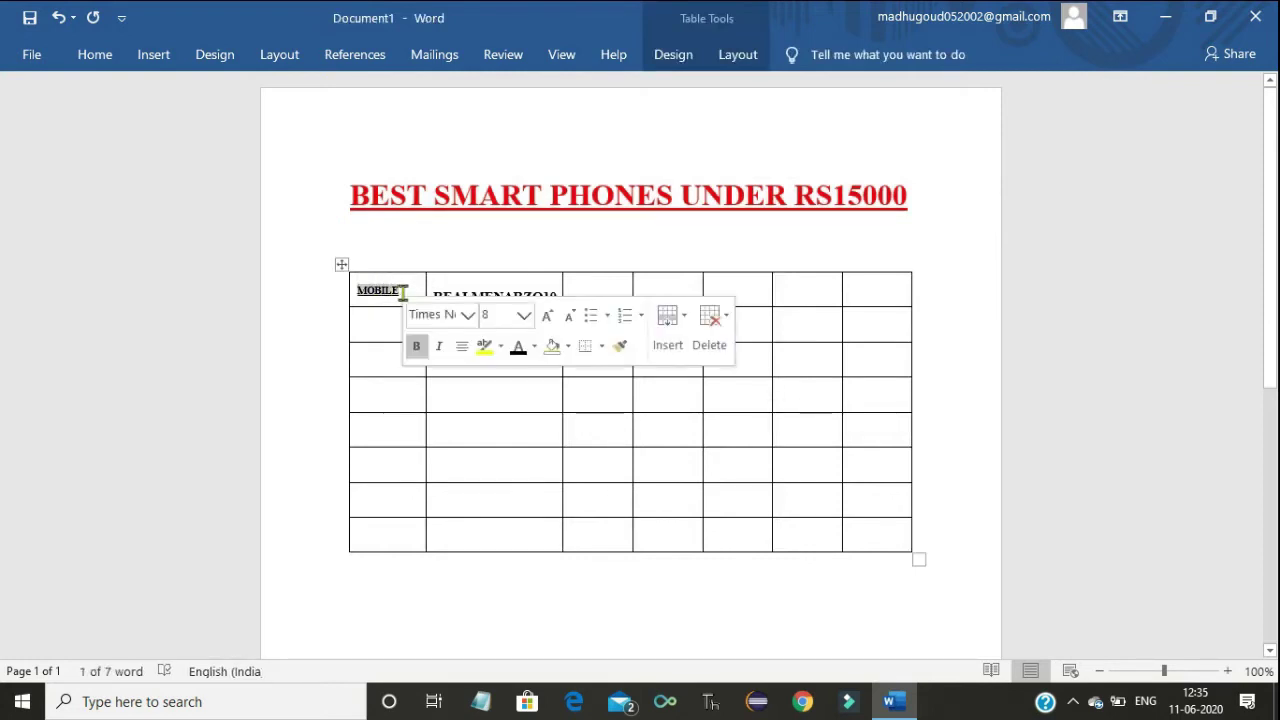
click(524, 318)
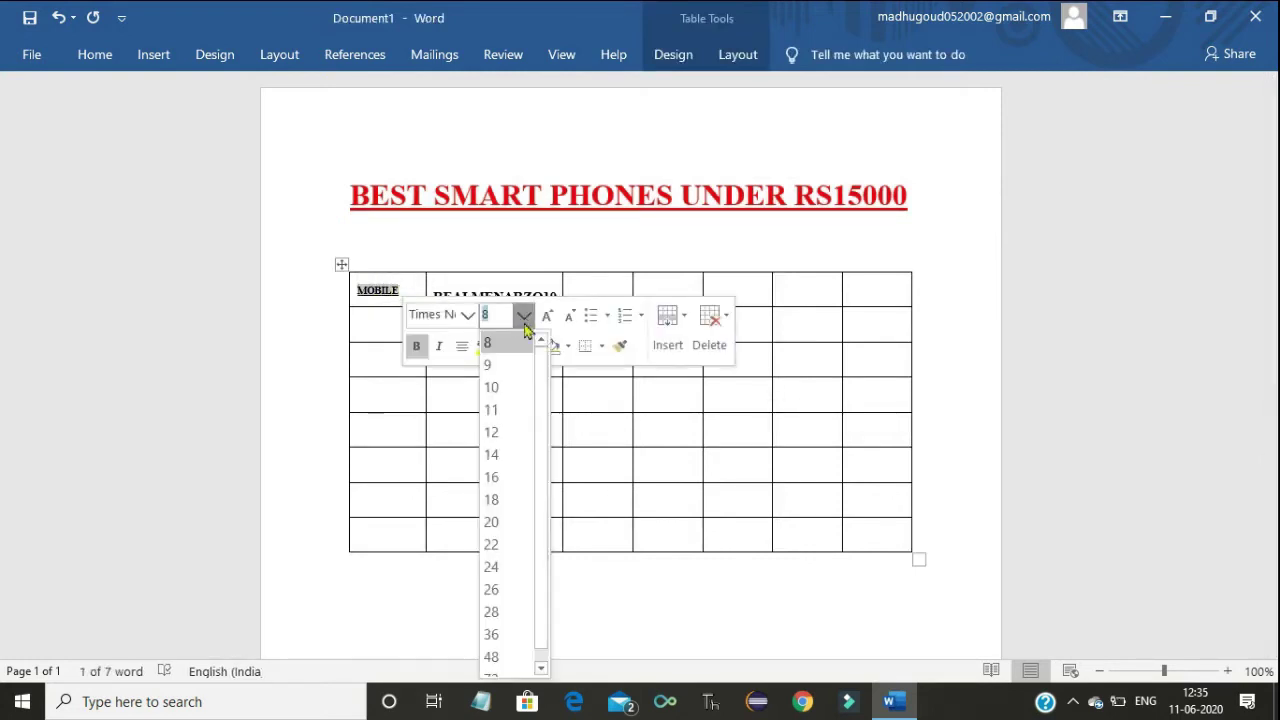
click(499, 456)
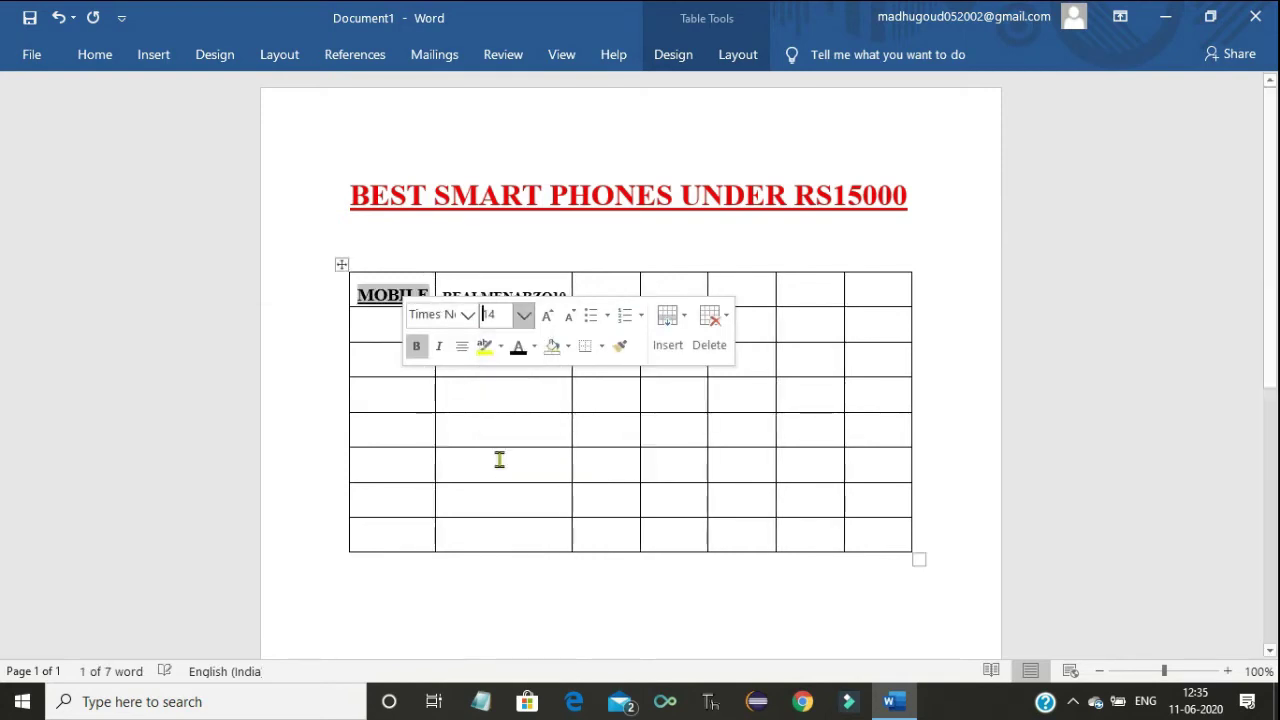
click(589, 286)
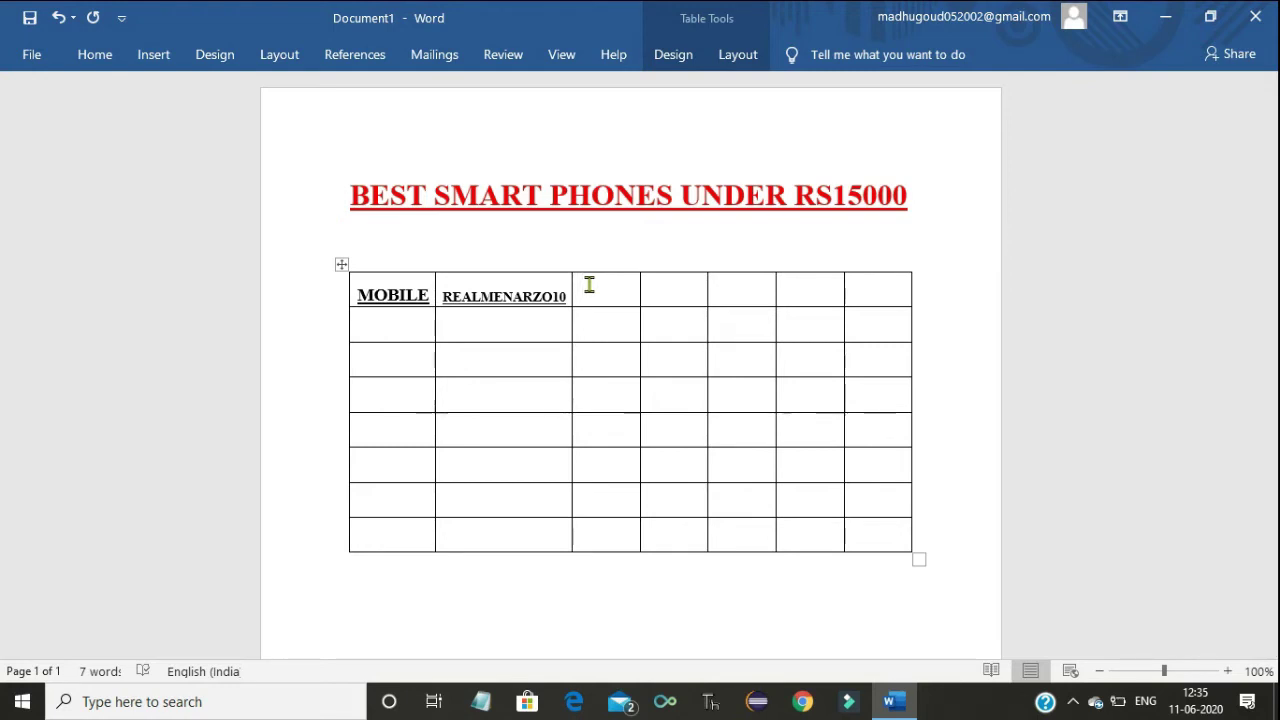
text(SAM)
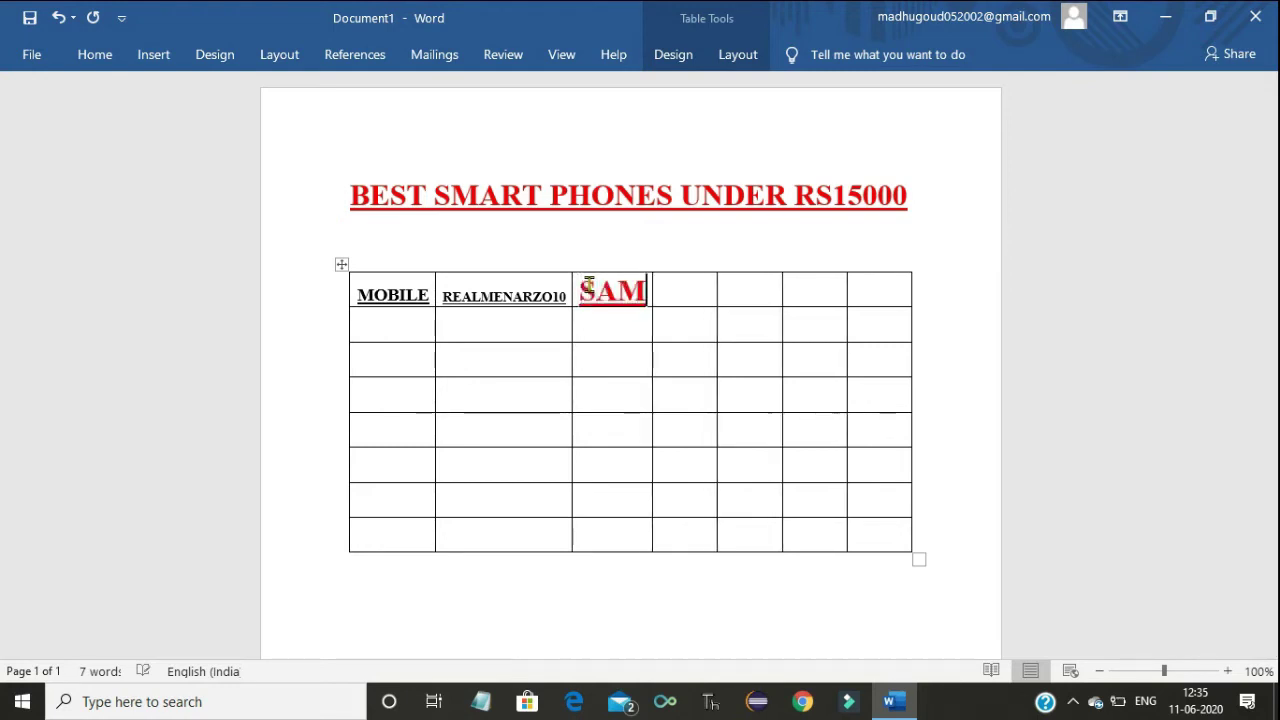
key(BackSpace)
key(BackSpace)
key(BackSpace)
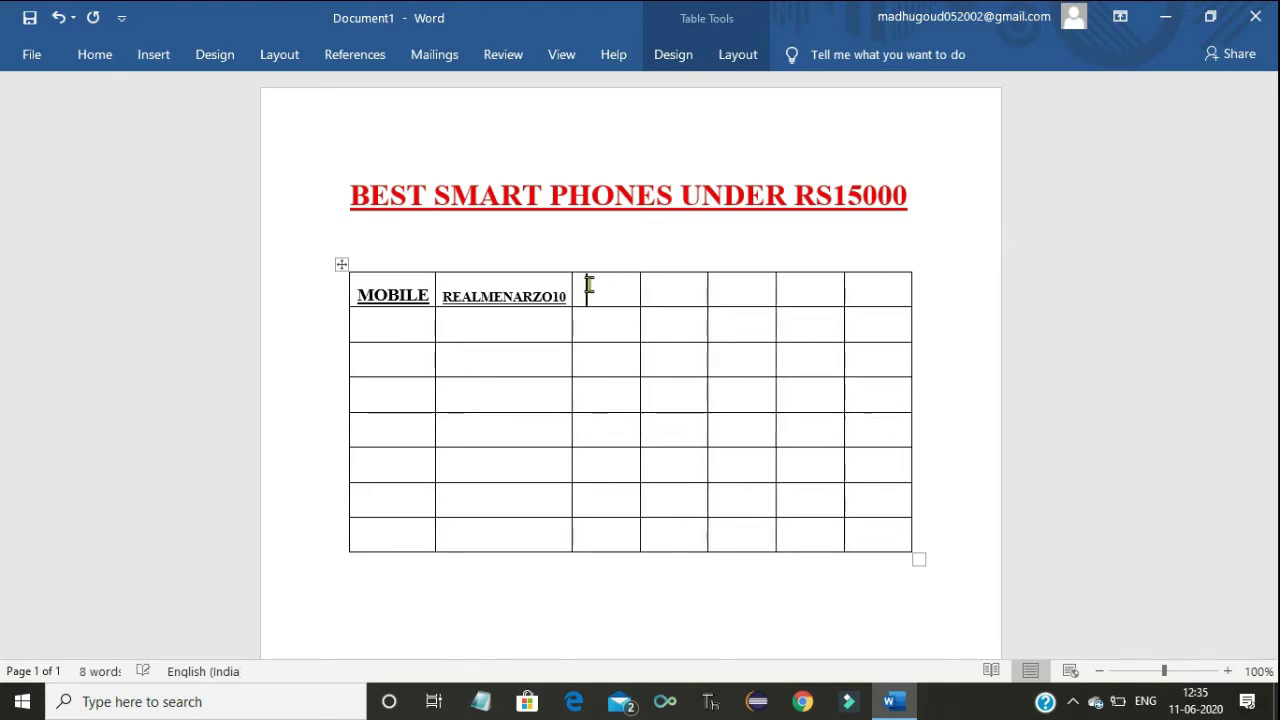
Step: Set the font size to 8 for the empty third cell of the table's first row
click(153, 60)
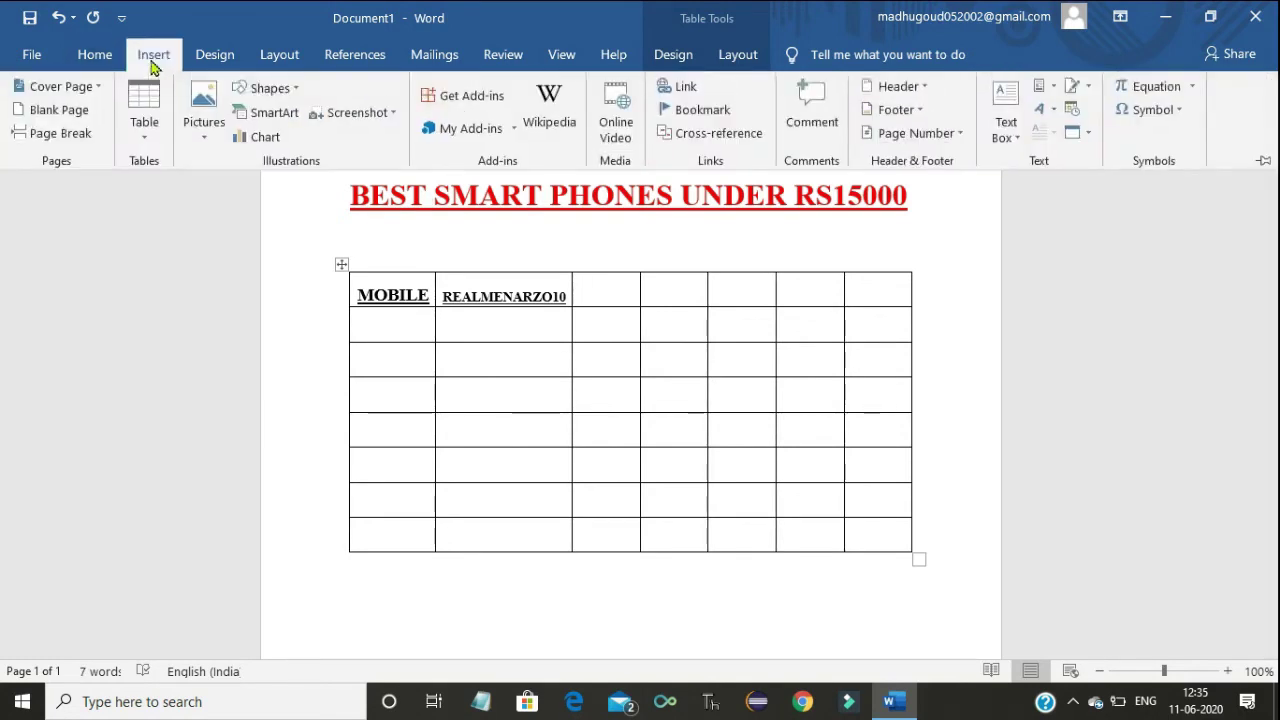
click(95, 59)
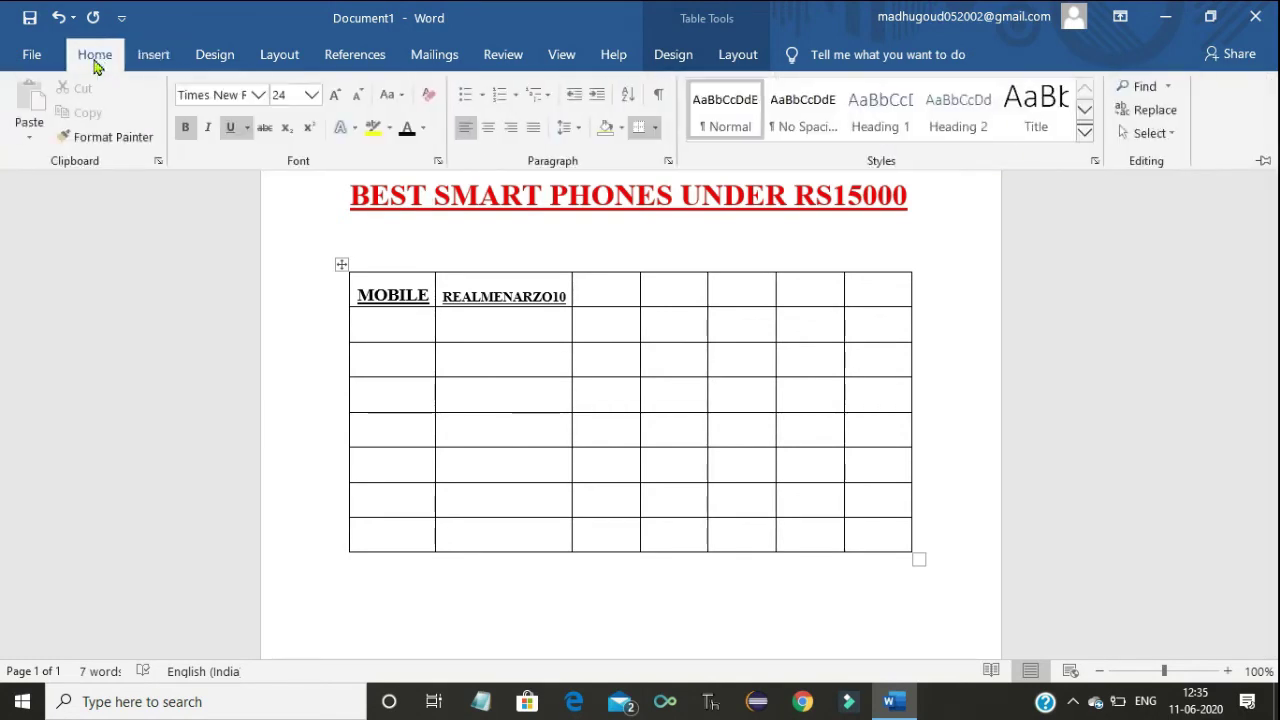
click(311, 94)
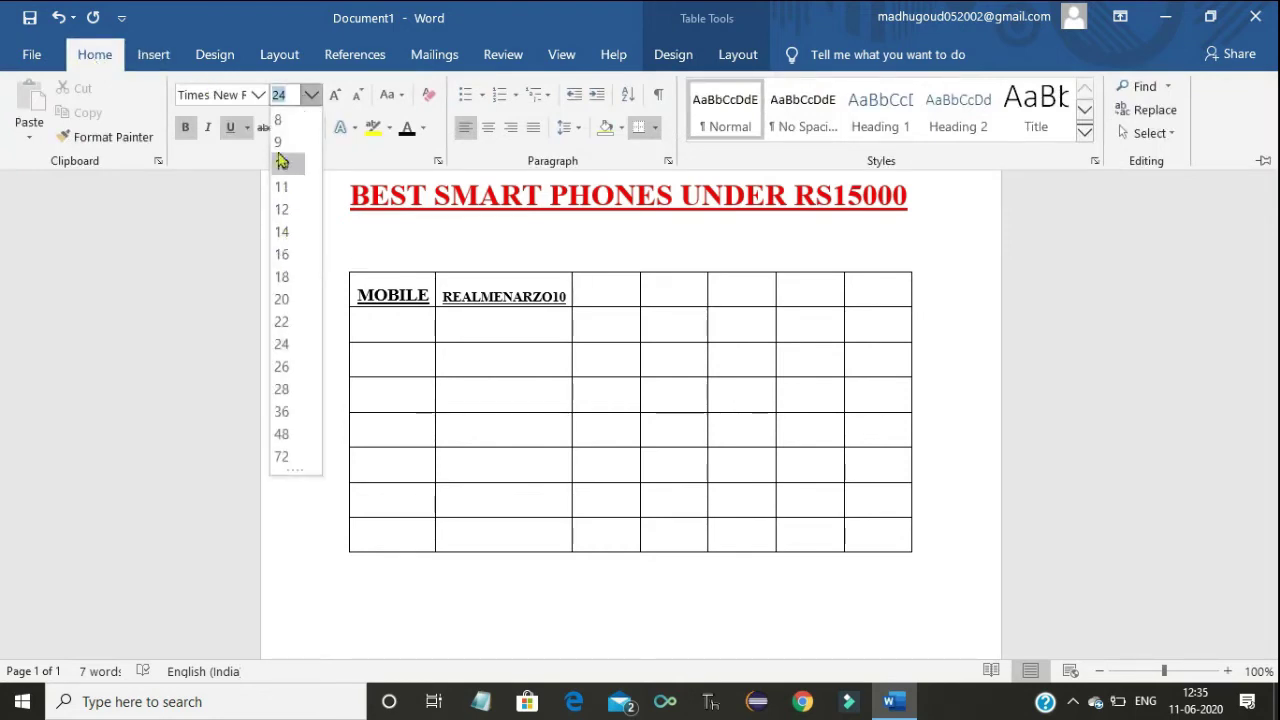
click(280, 120)
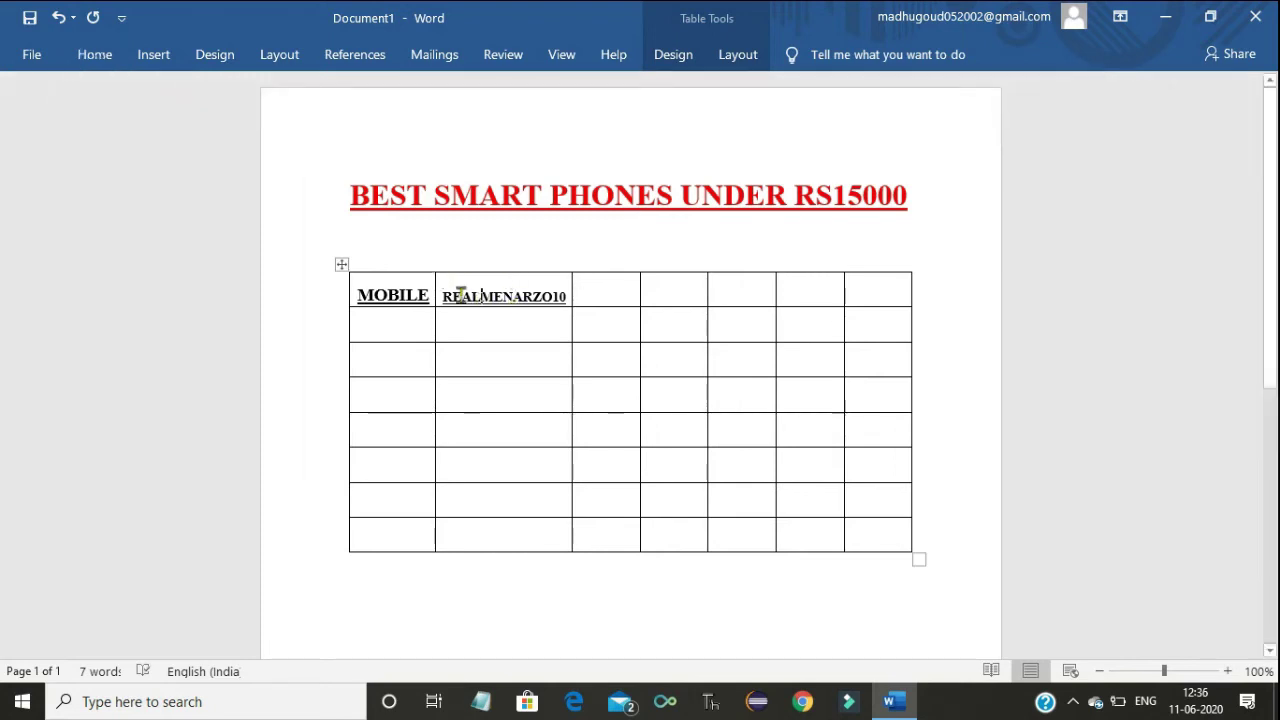
Step: Remove the underline from the REALMENARZO10 heading in the table's first row
drag(443, 296, 566, 296)
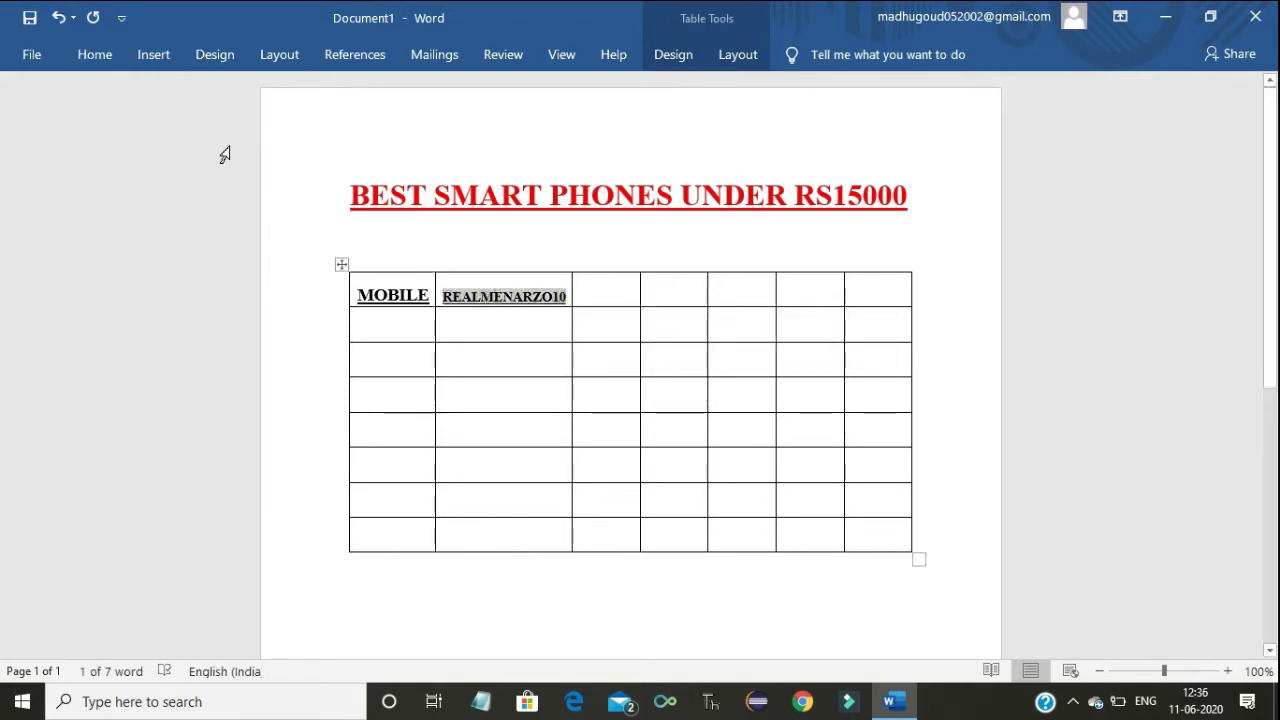
click(170, 66)
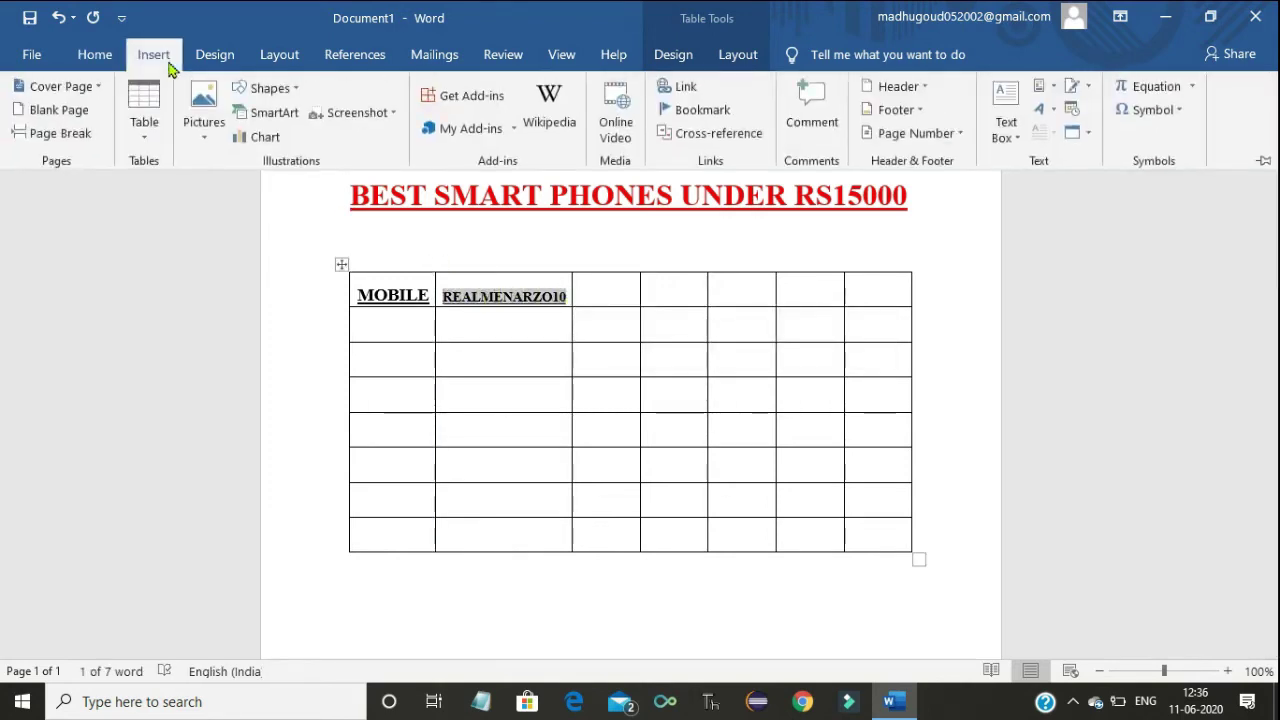
click(95, 56)
click(230, 133)
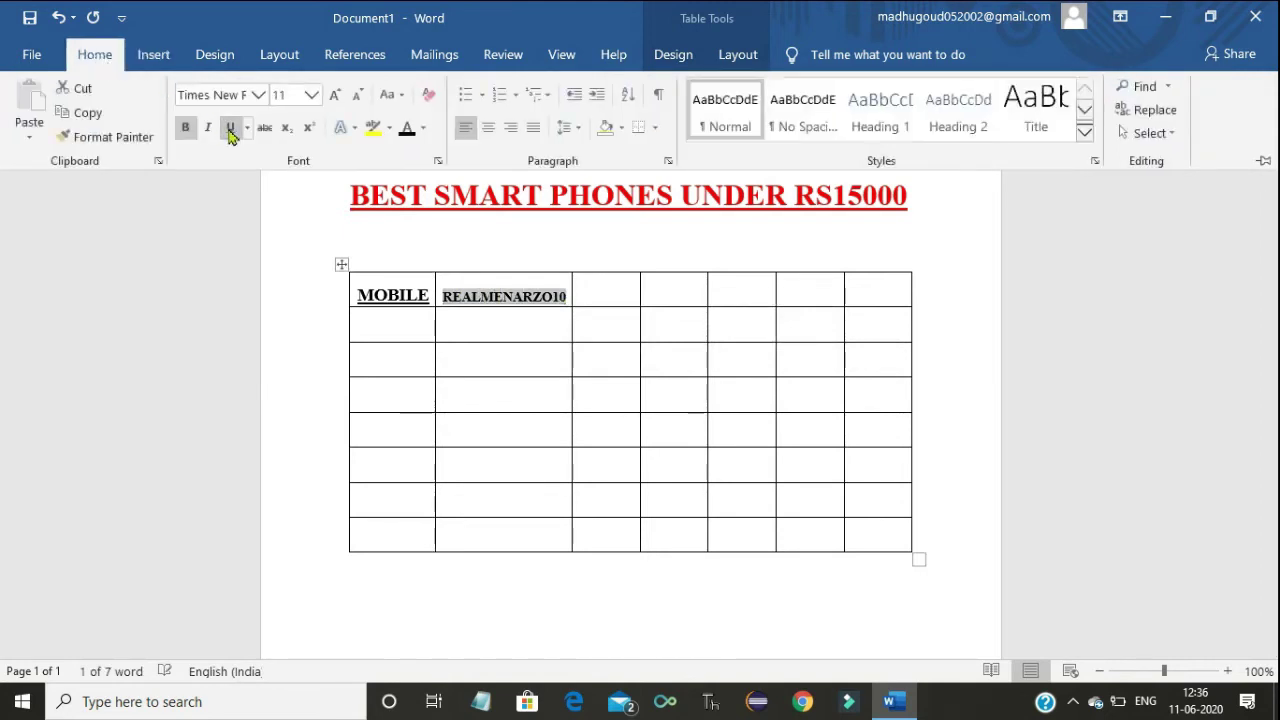
Step: Remove the underline from the MOBILE heading in the table's first cell
click(362, 298)
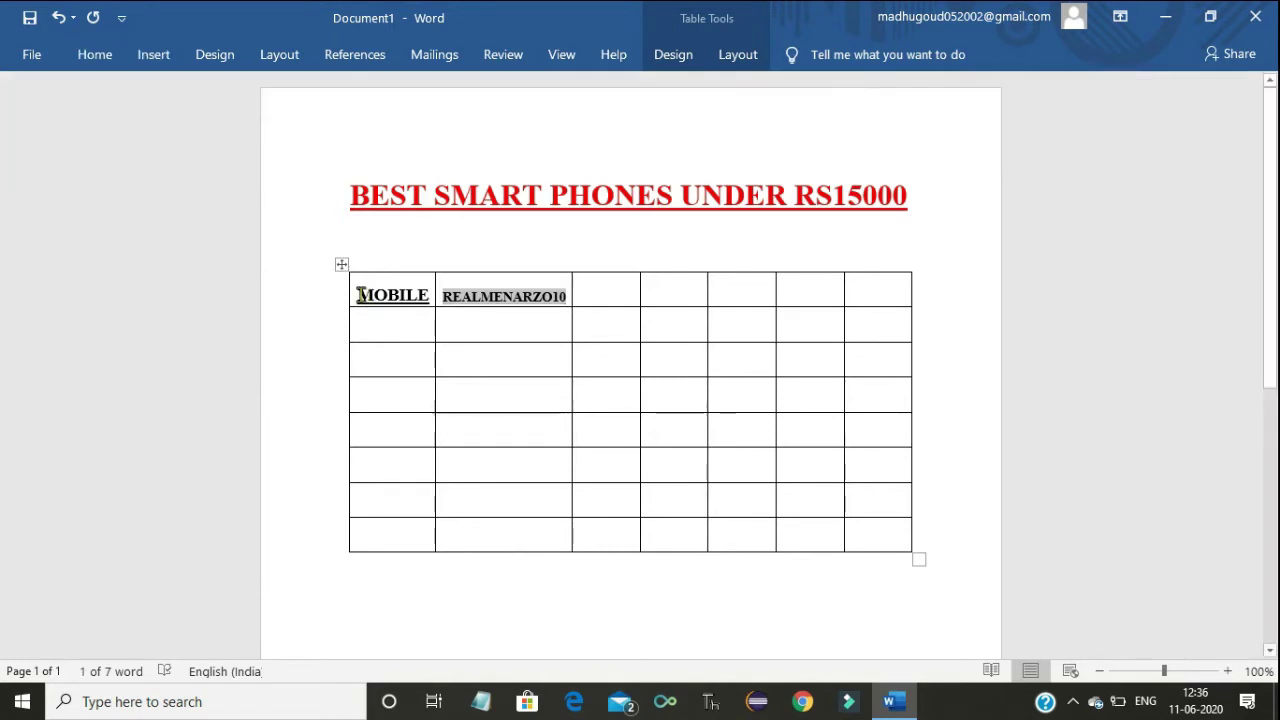
drag(357, 294, 430, 296)
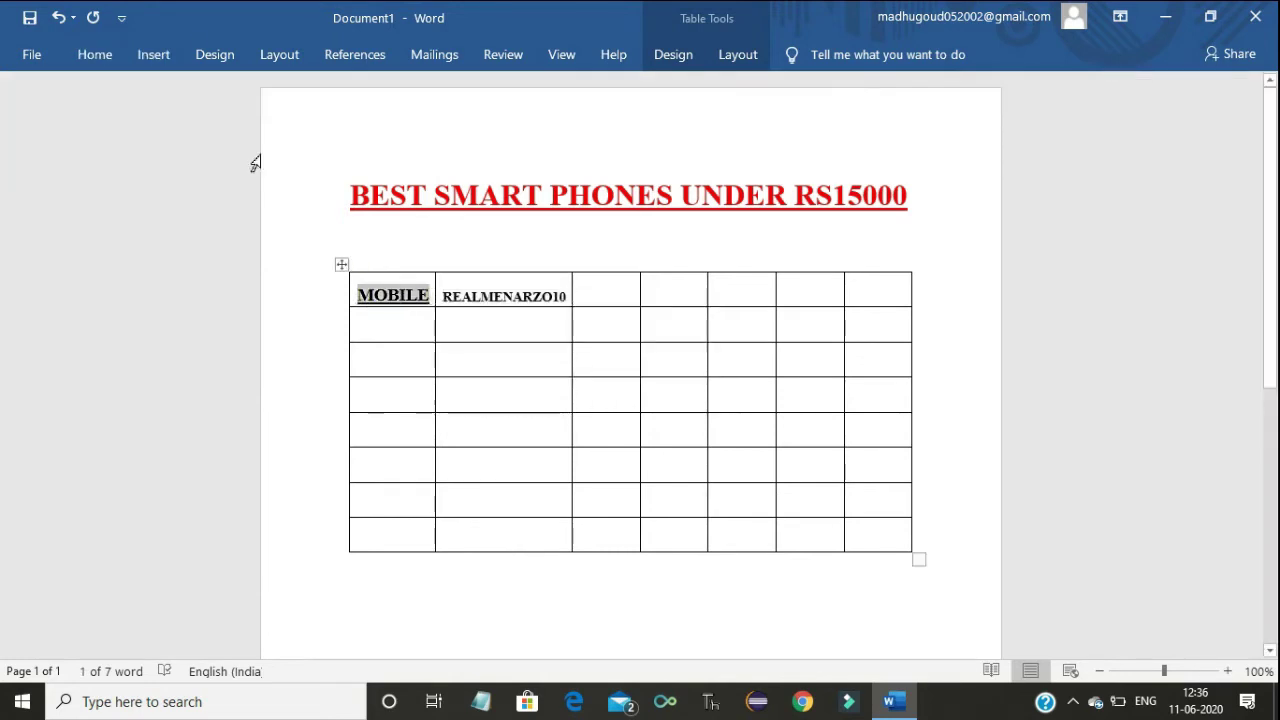
click(113, 58)
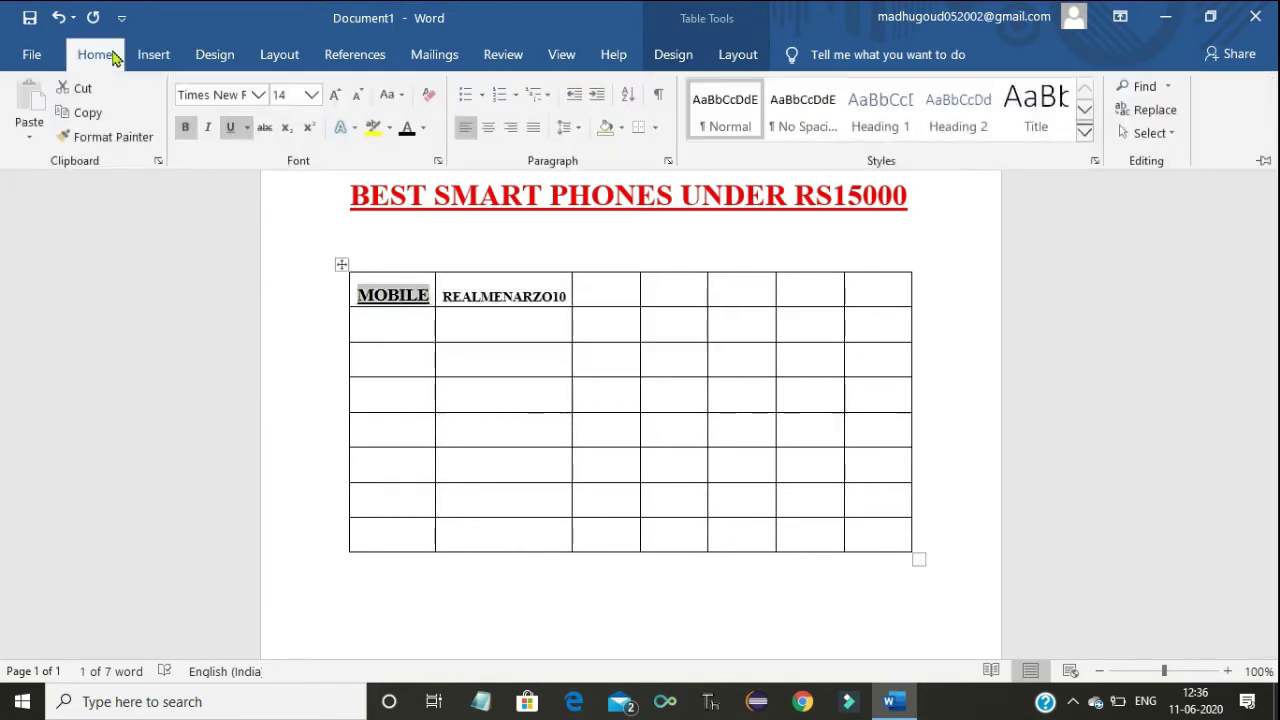
click(231, 128)
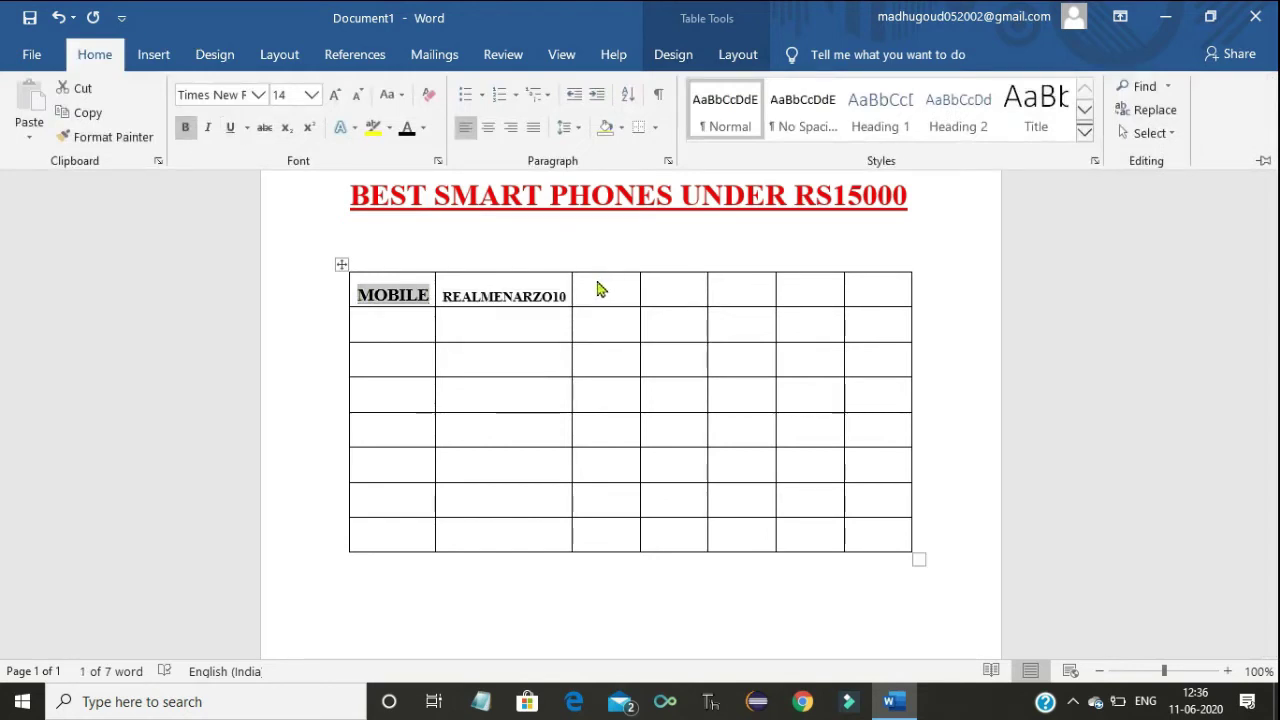
Step: Enter SAMSUNG in the third cell of the table's first row and format it in black at font size 14
click(597, 281)
click(597, 286)
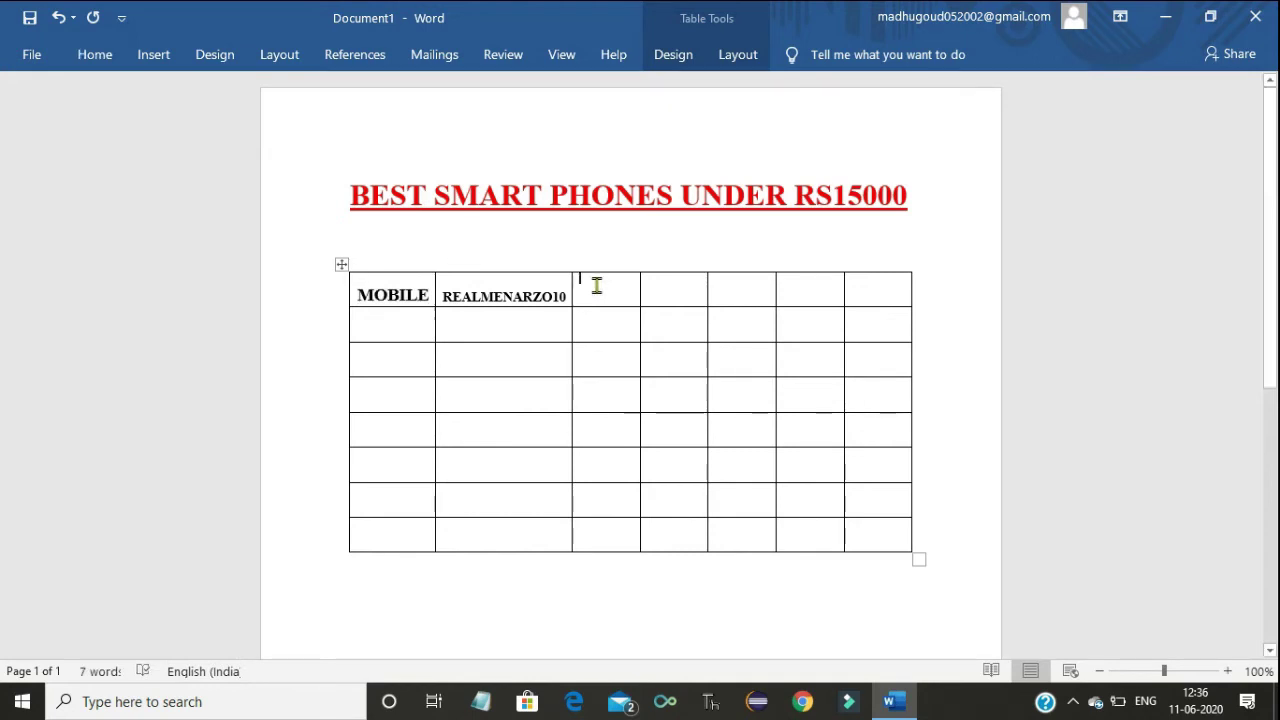
text(SAMSUNG)
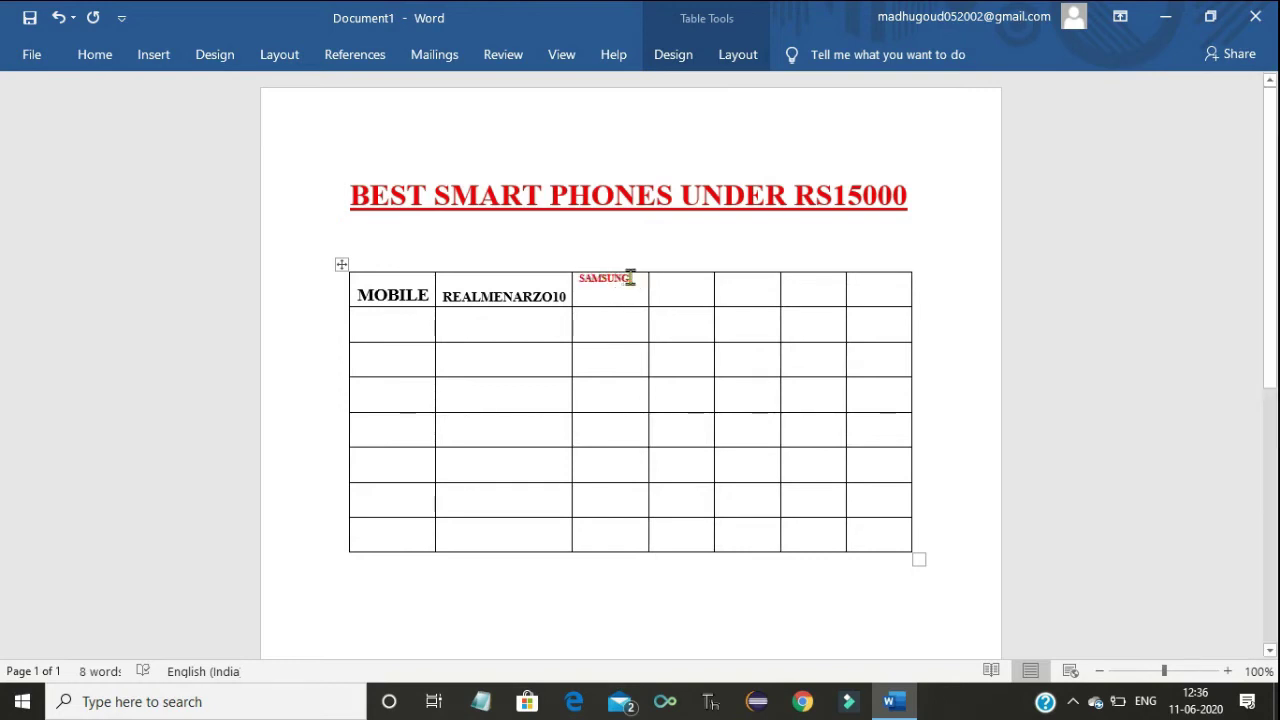
drag(630, 278, 582, 284)
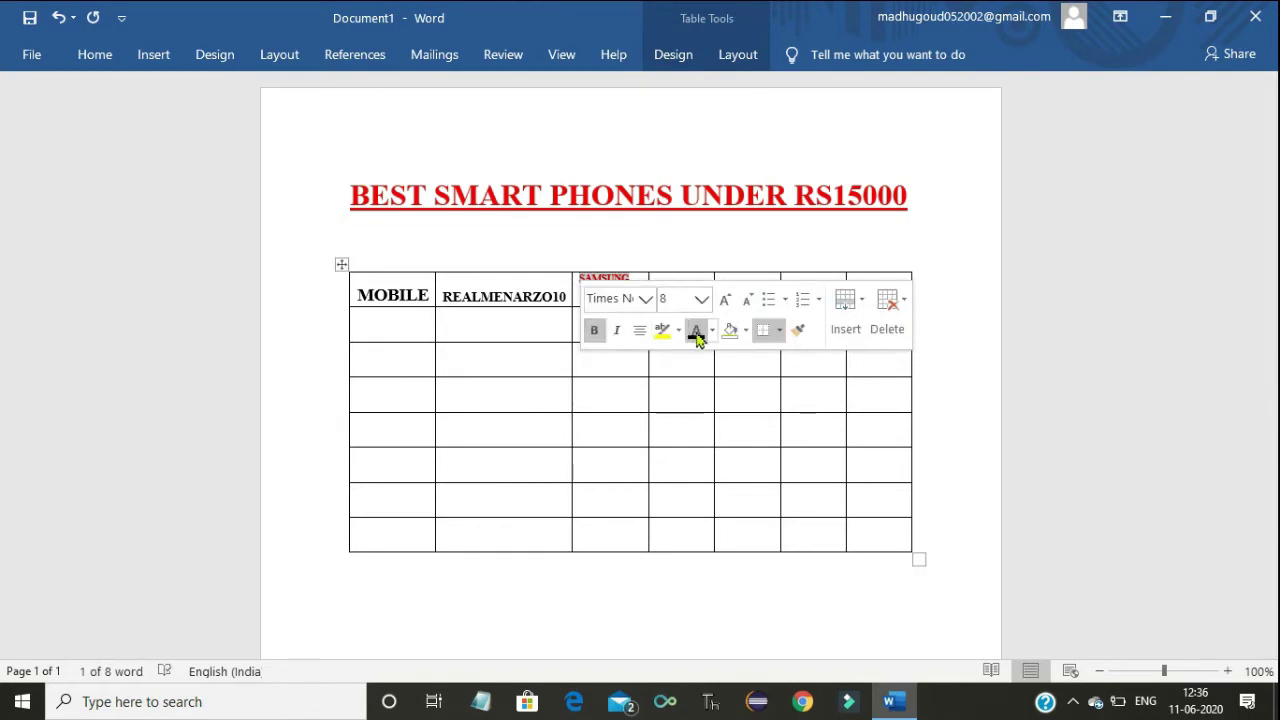
click(701, 299)
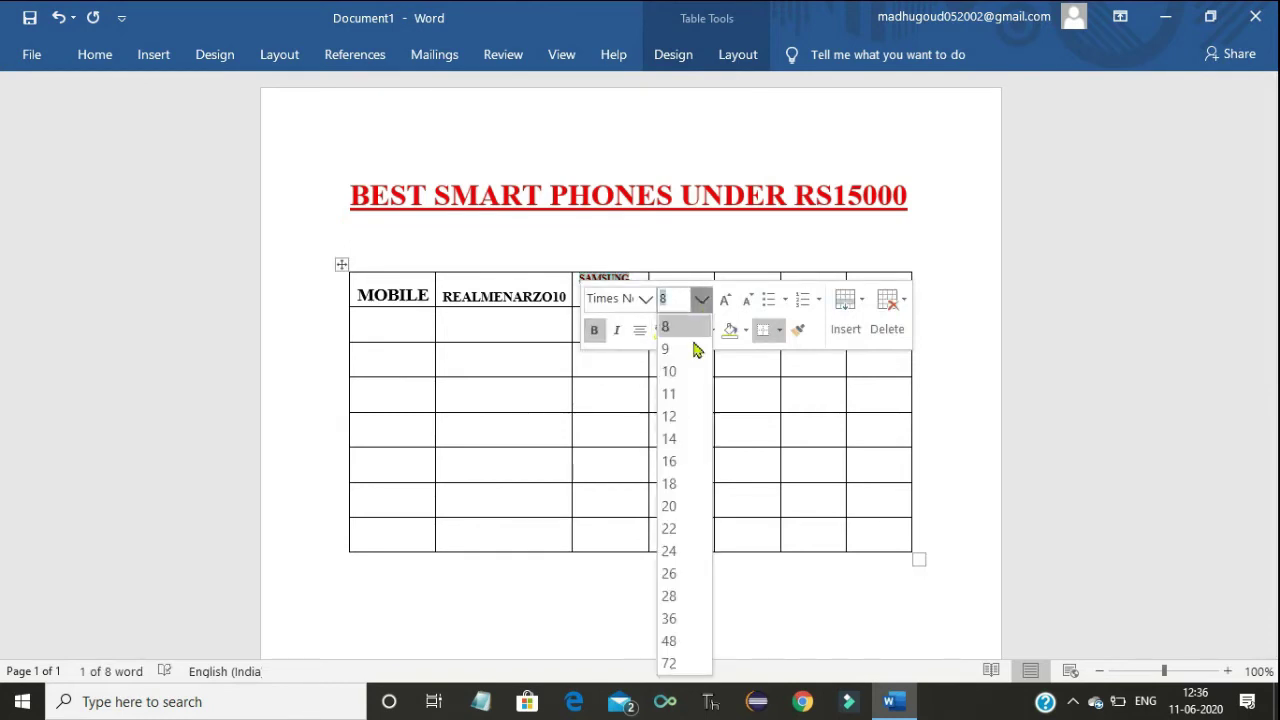
click(670, 440)
click(640, 237)
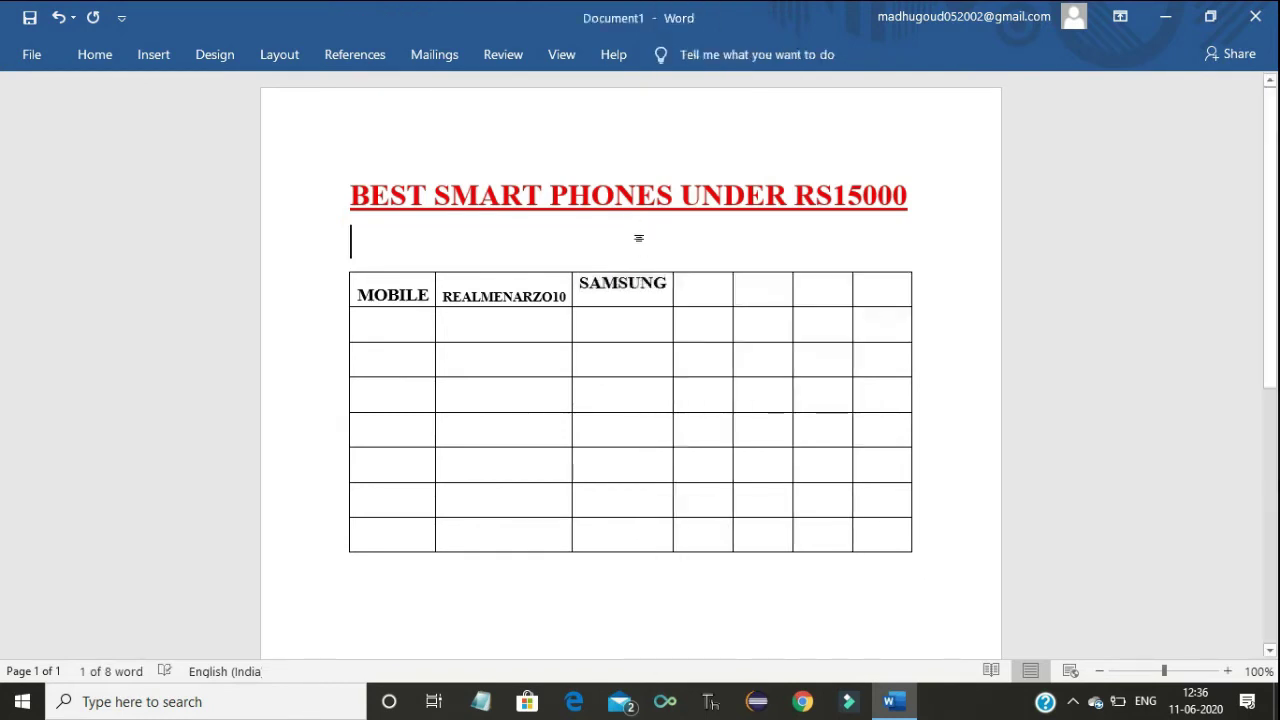
Step: Add M31 on a second line below SAMSUNG in the same header cell
click(666, 281)
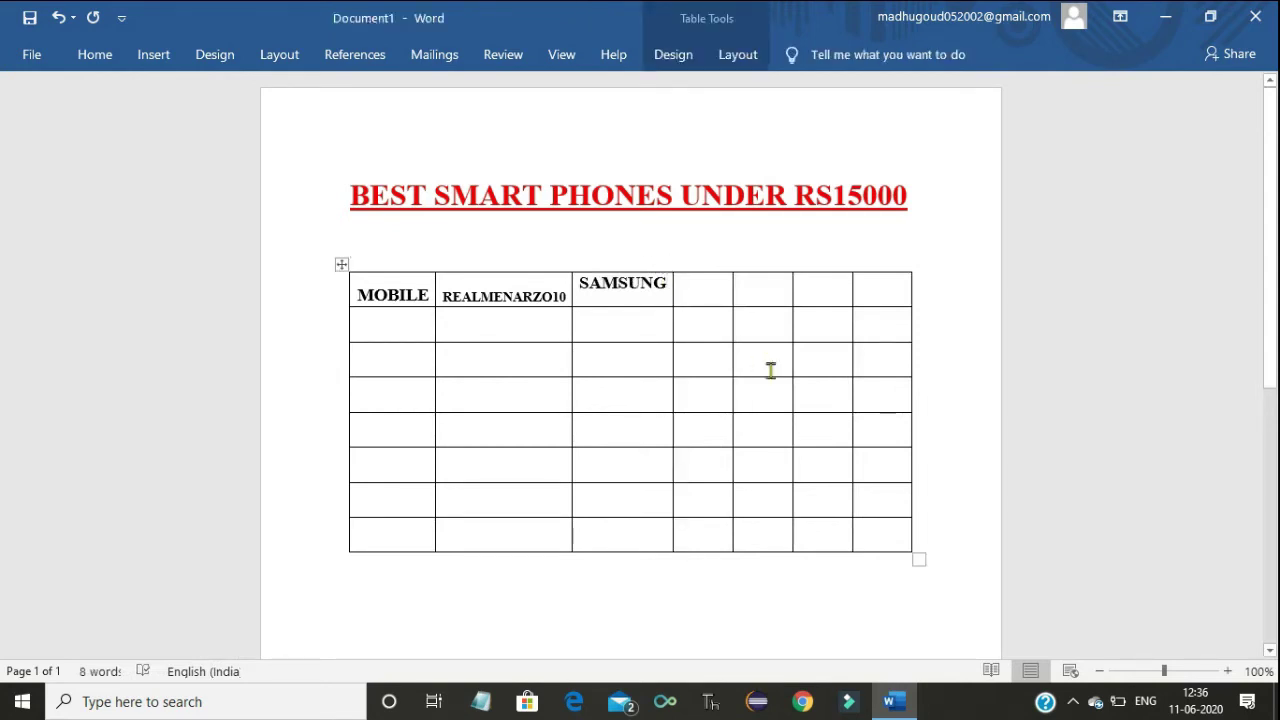
key(Return)
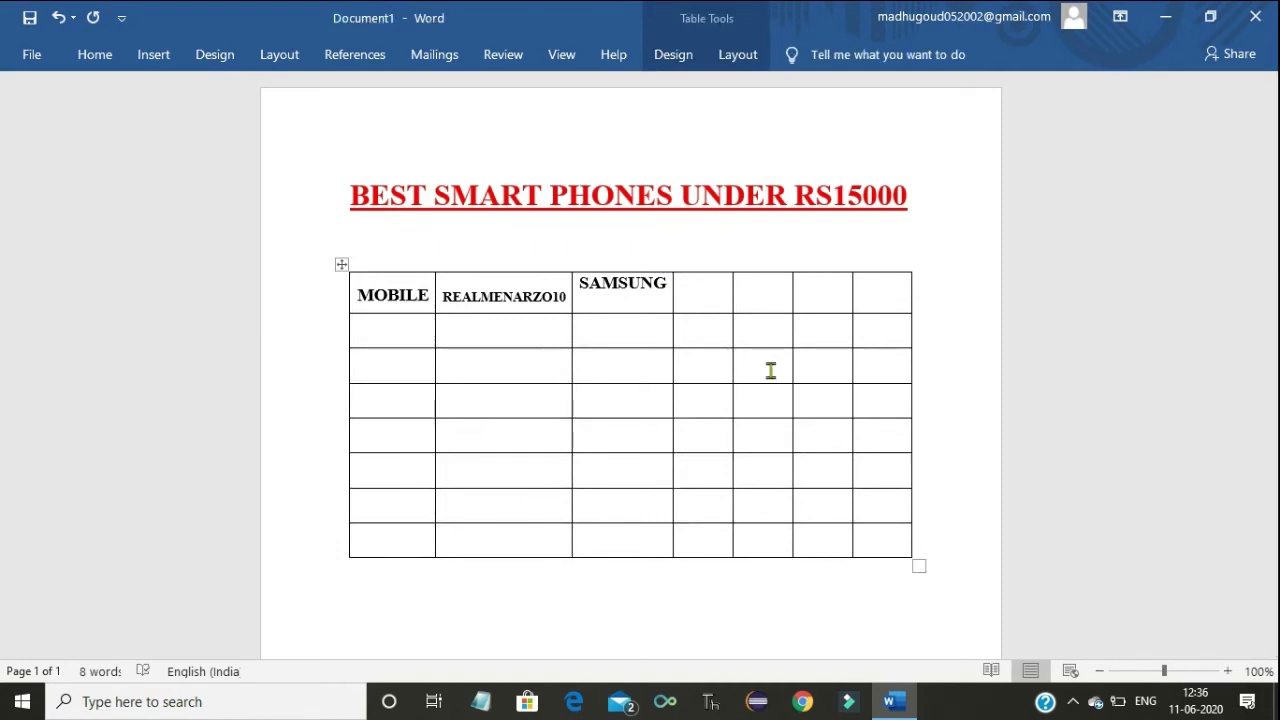
text(M43)
key(BackSpace)
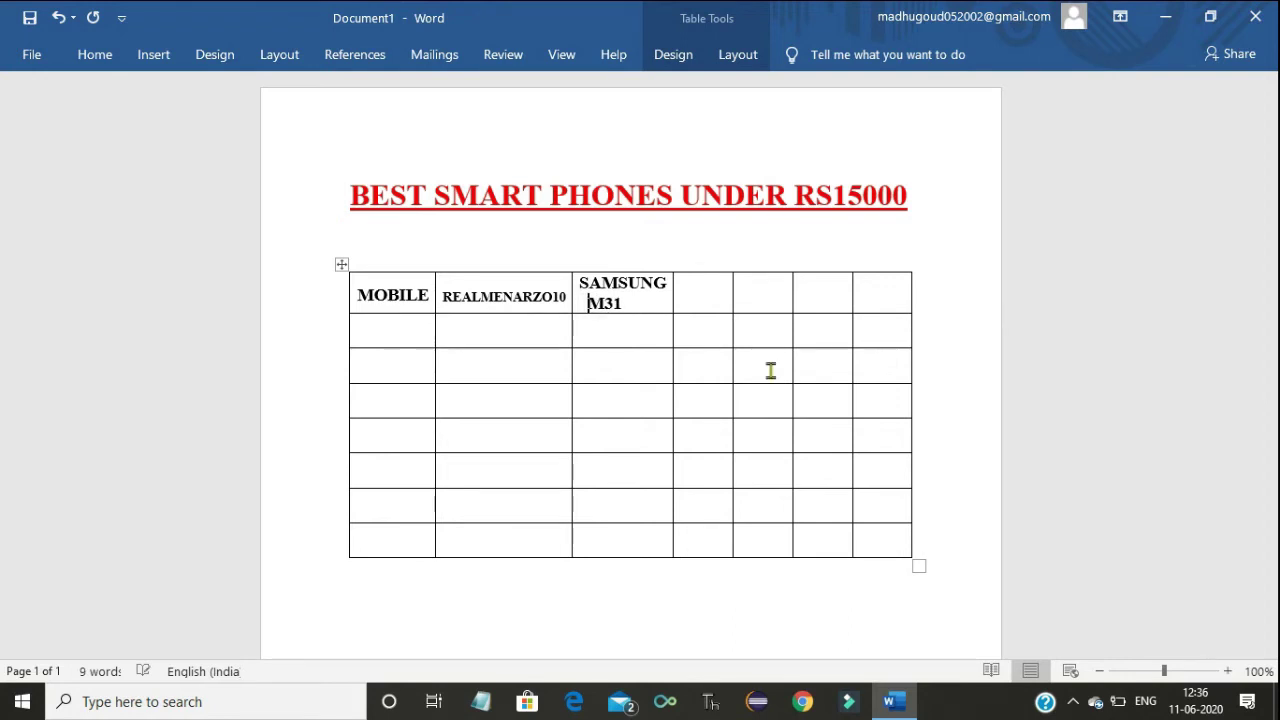
Step: Break the REALMENARZO10 heading into three lines reading REALME, NARZO and 10
click(501, 296)
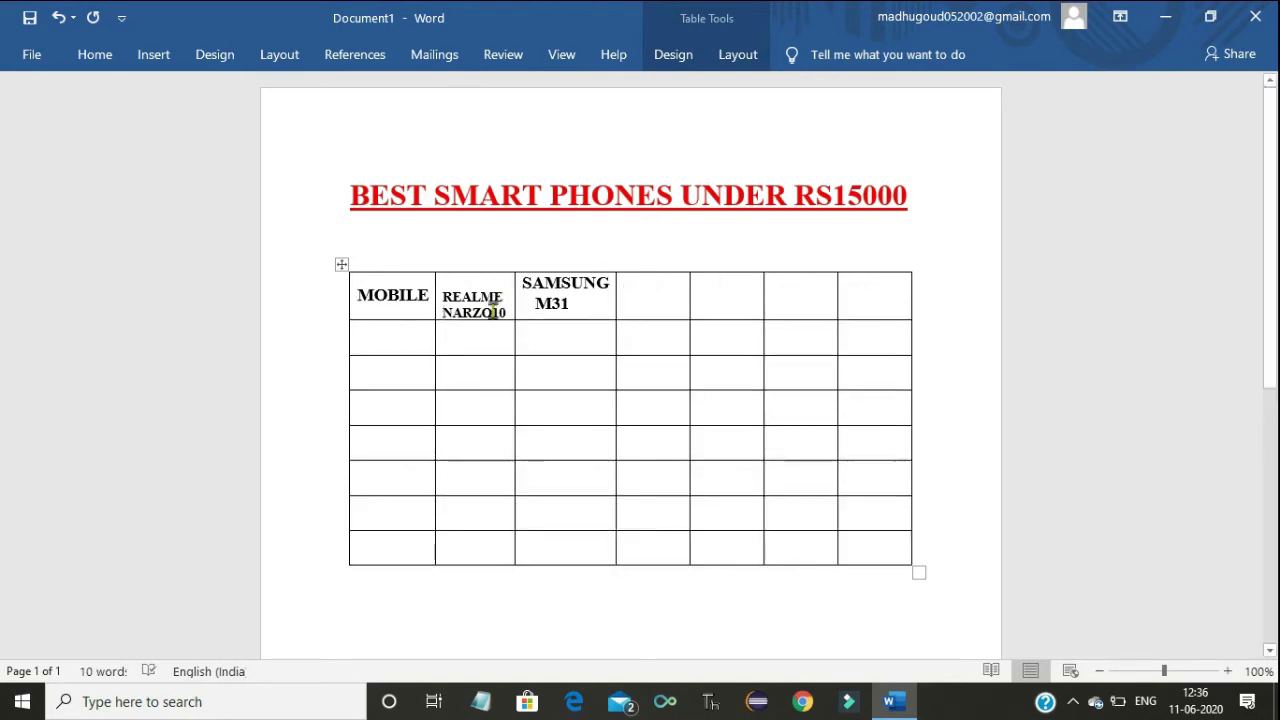
click(494, 312)
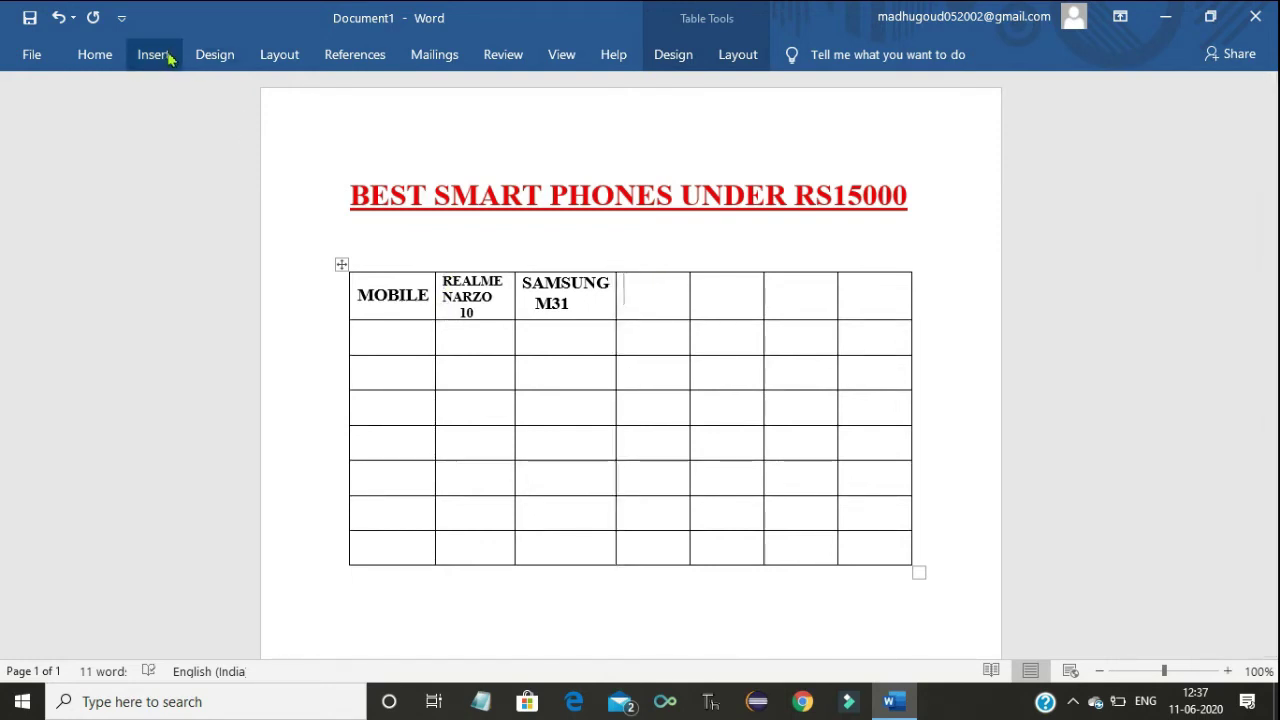
Step: Set the font size to 12 in the fourth header cell and enter REDMI NOTE 9 PRO there
click(100, 55)
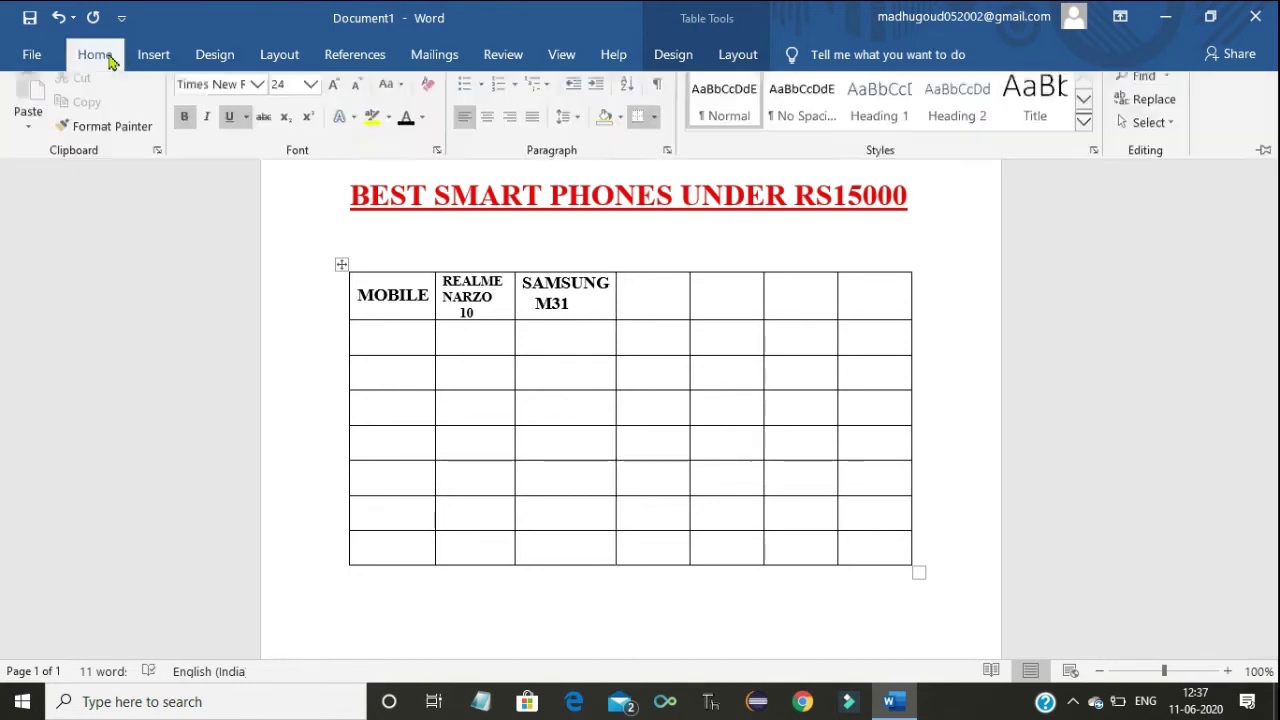
click(310, 96)
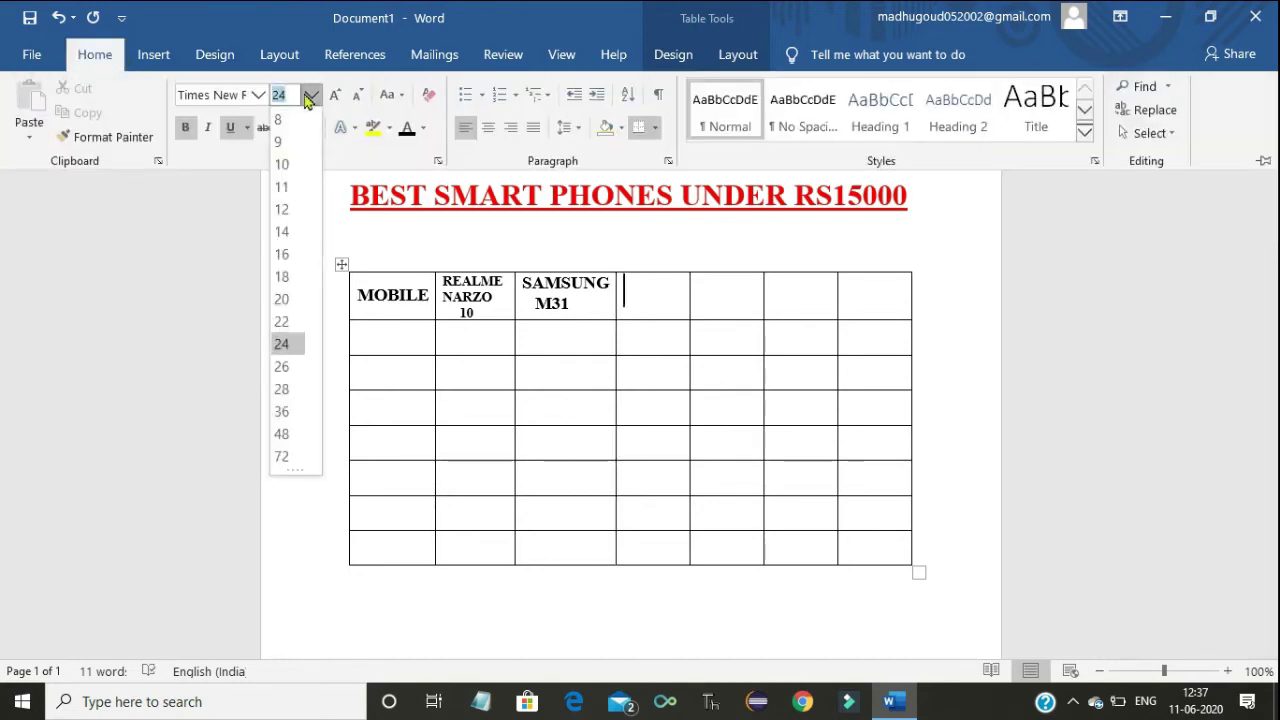
click(284, 208)
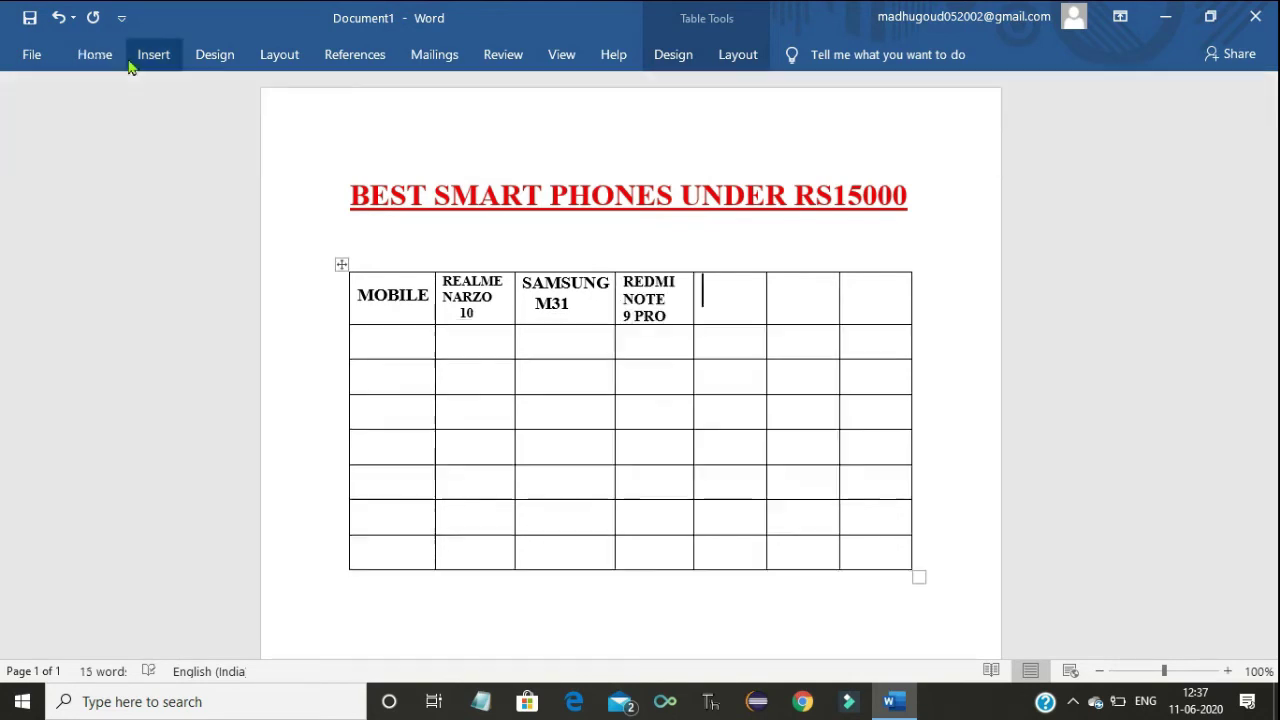
click(132, 60)
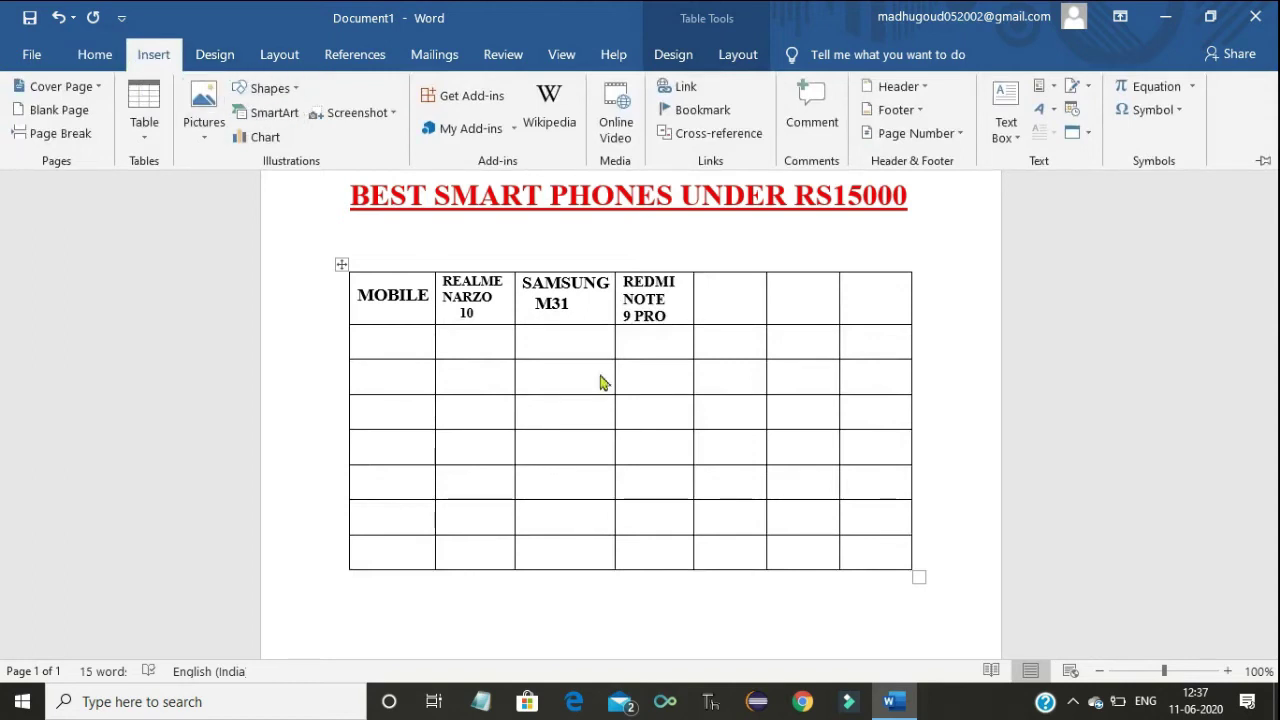
click(1073, 701)
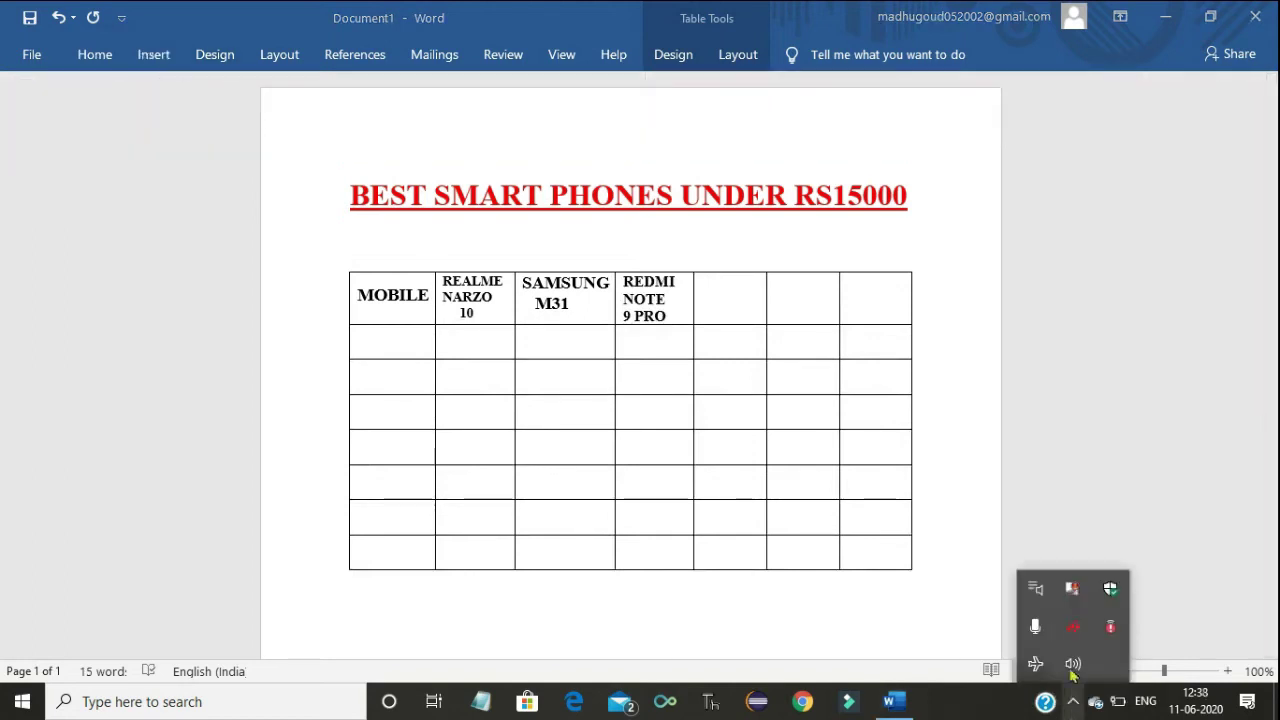
right_click(1074, 590)
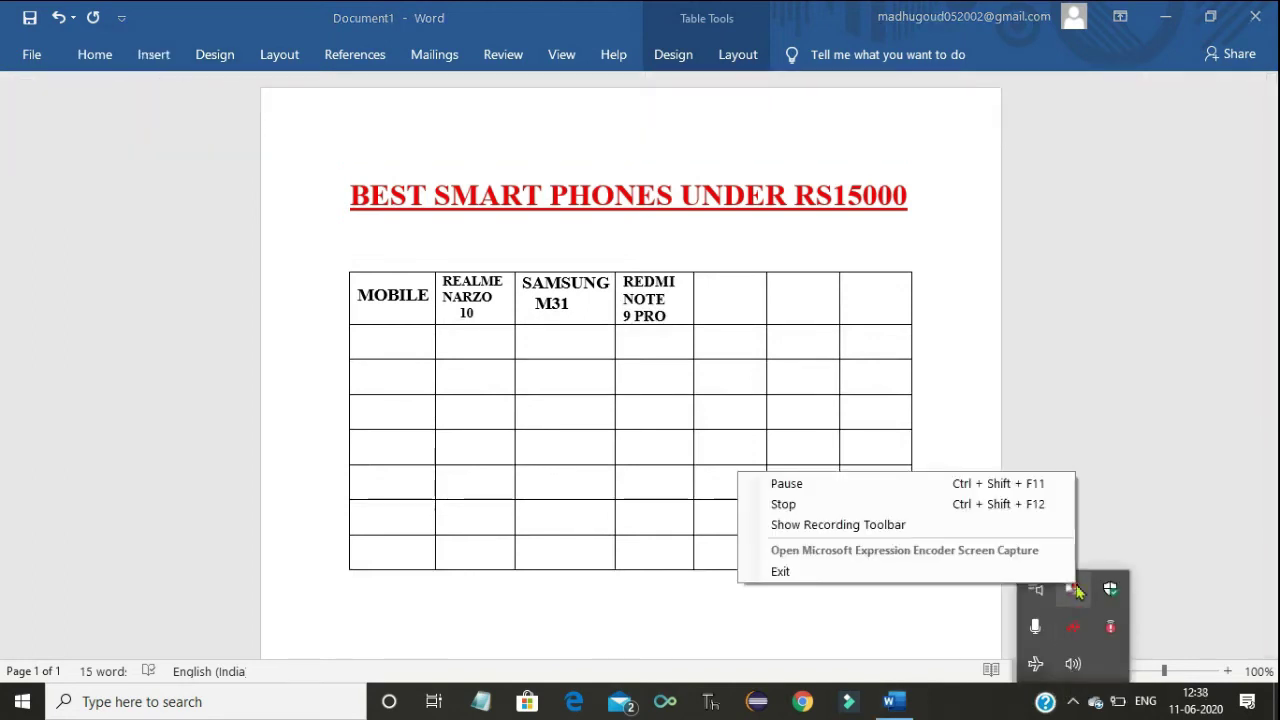
click(940, 494)
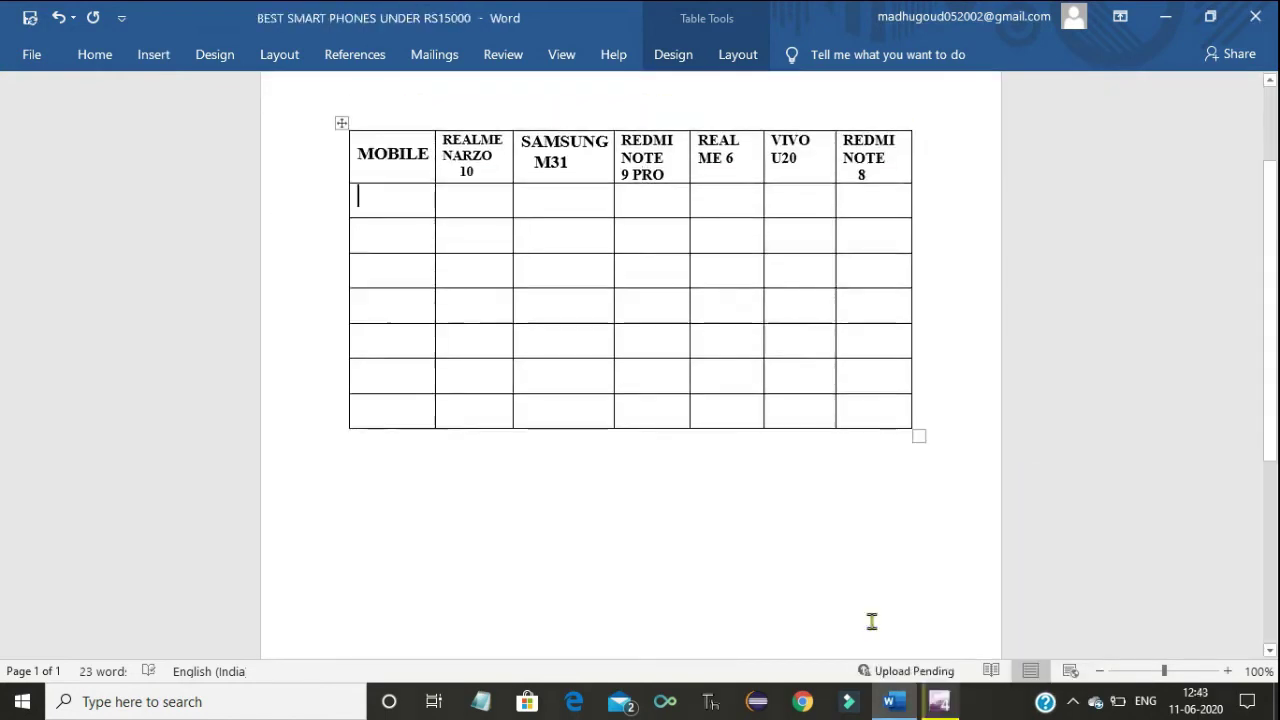
Step: Enter COST as the row label in the cell below MOBILE
text(COST)
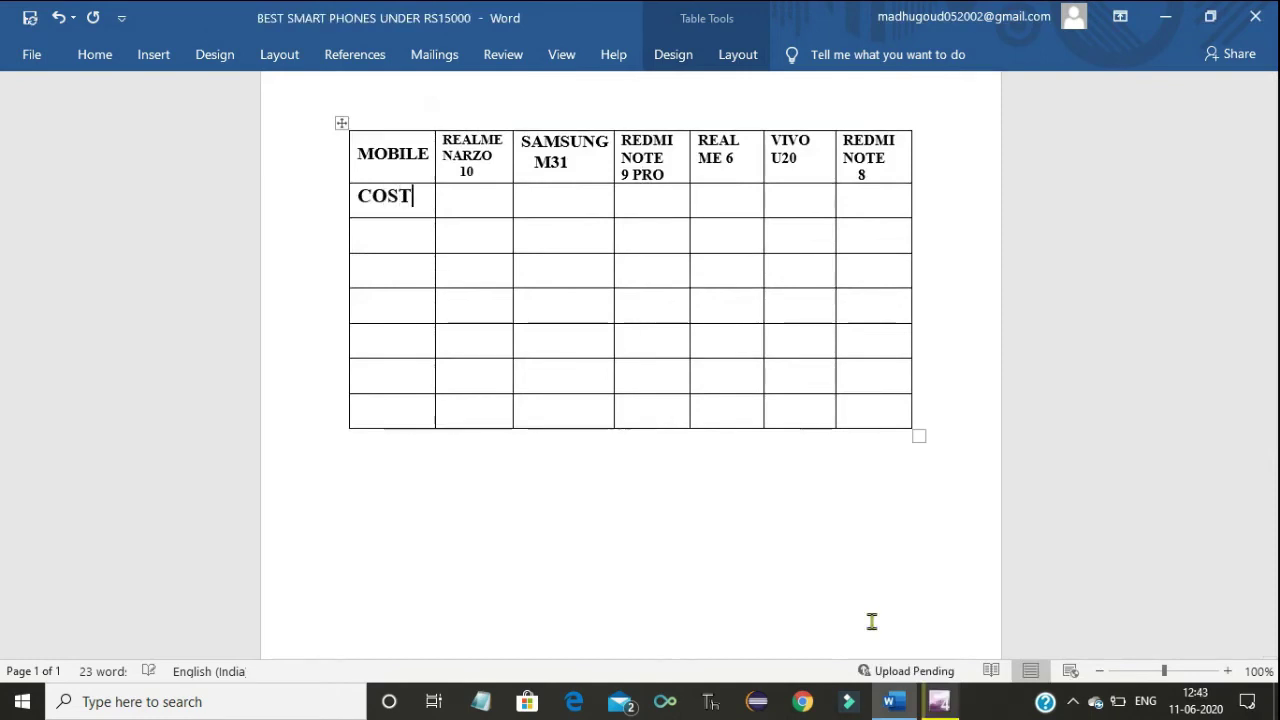
key(Left)
key(Left)
key(Left)
key(Left)
key(Left)
key(Left)
key(Left)
key(Left)
key(Left)
key(Left)
key(Left)
key(Left)
key(Left)
key(Left)
key(Left)
key(Left)
key(Left)
key(Left)
key(Left)
key(Left)
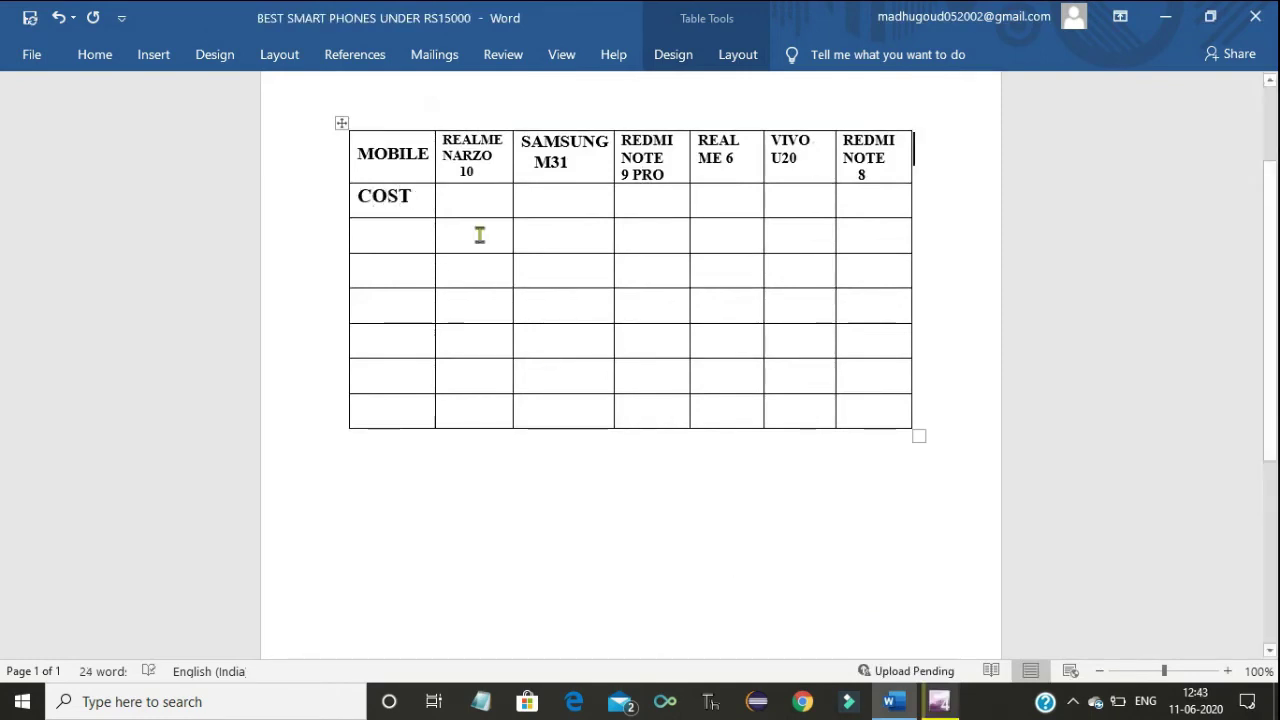
Step: Set the empty cell below COST to black text without underline at font size 16
click(470, 203)
click(386, 234)
text(R)
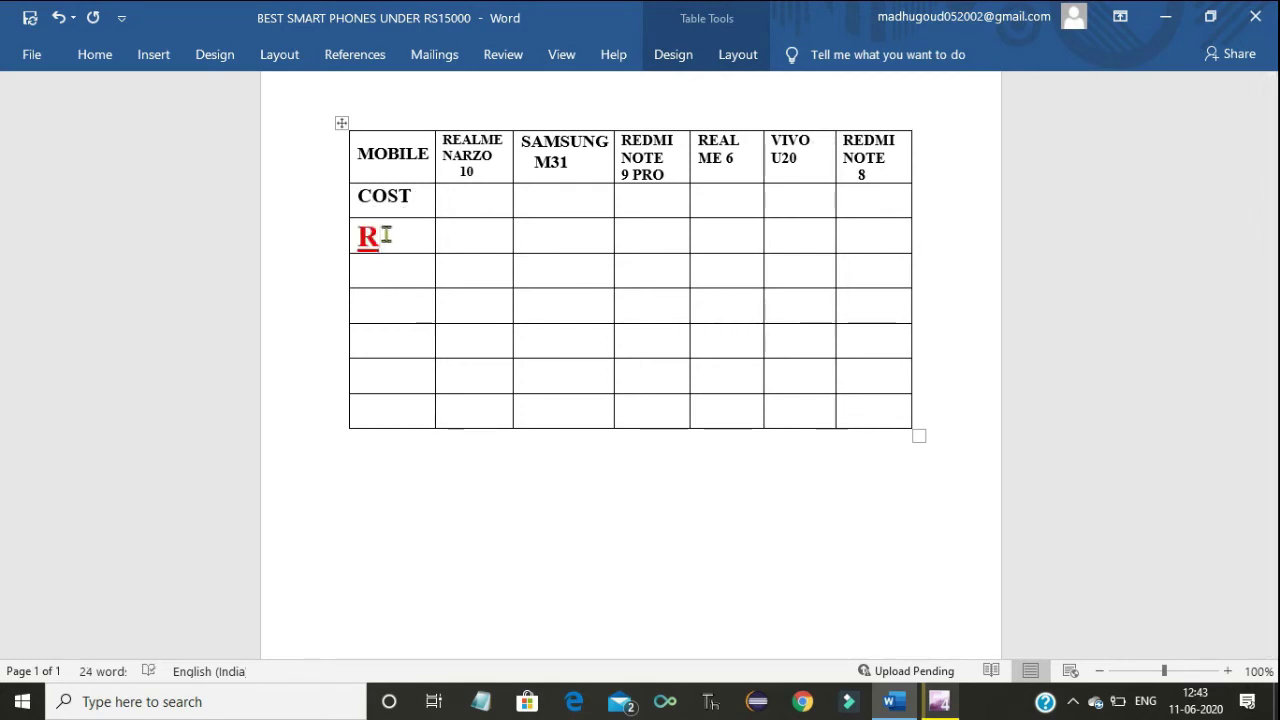
key(BackSpace)
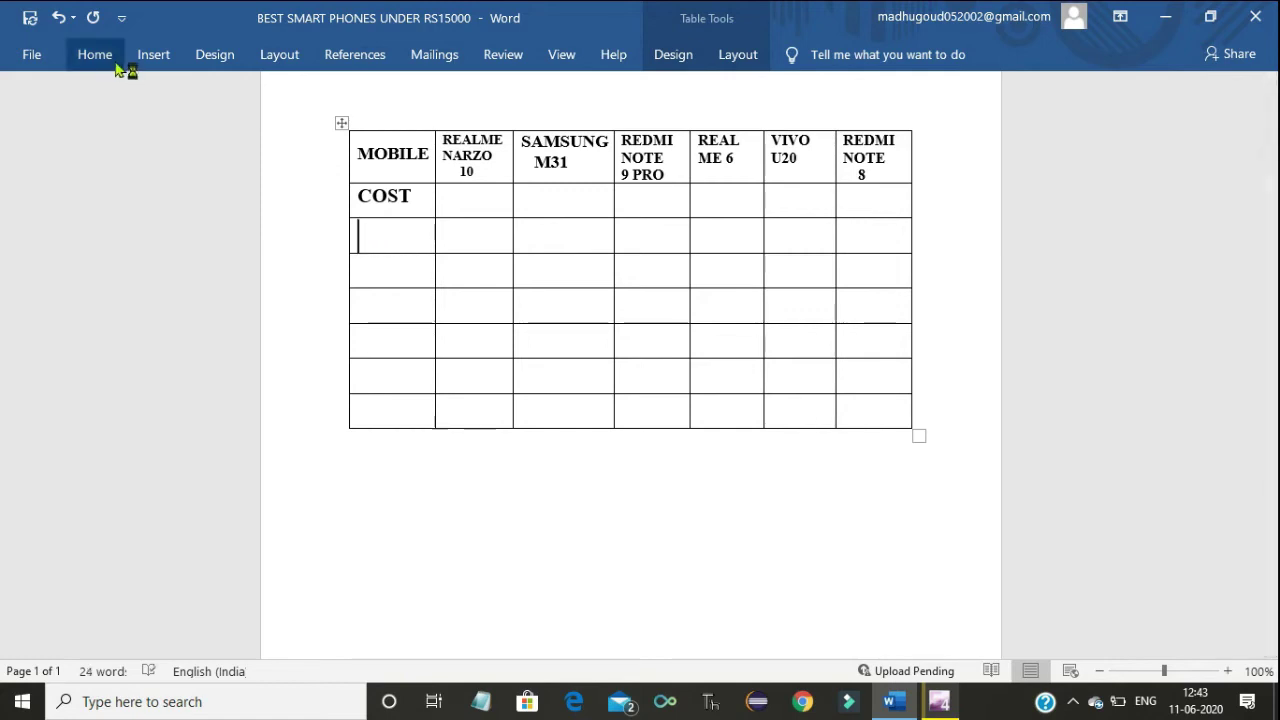
click(116, 64)
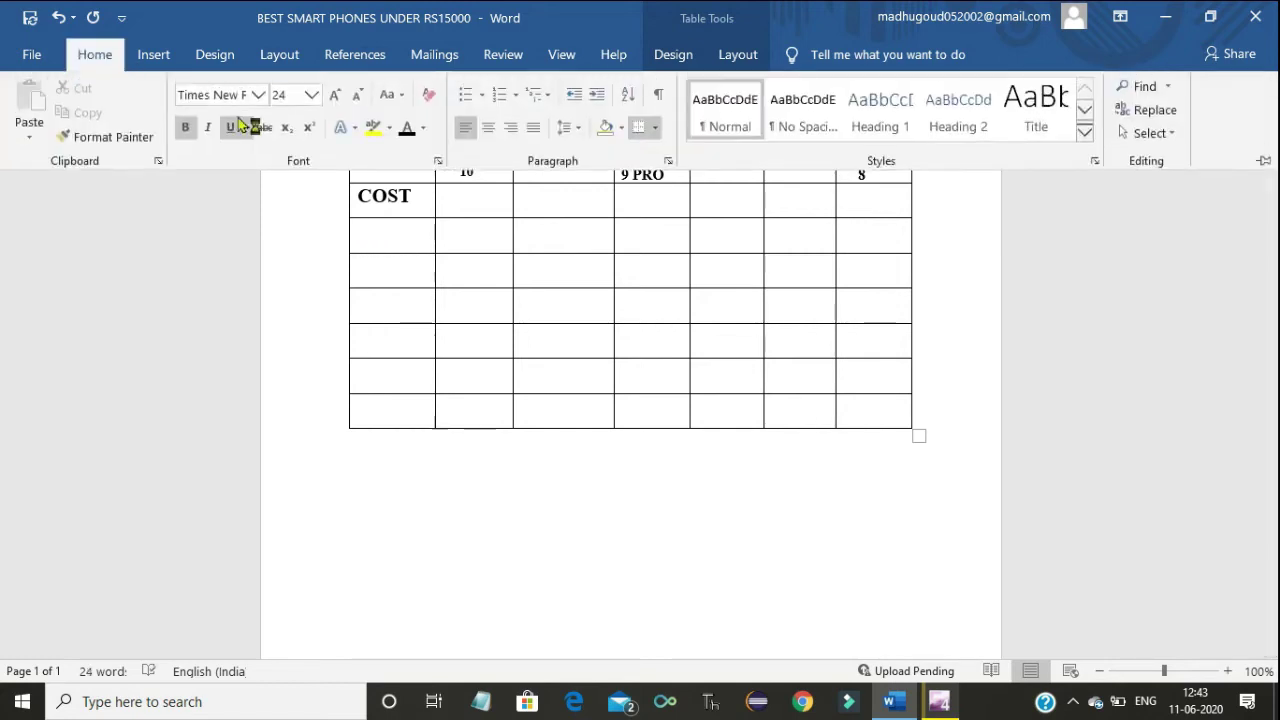
click(230, 128)
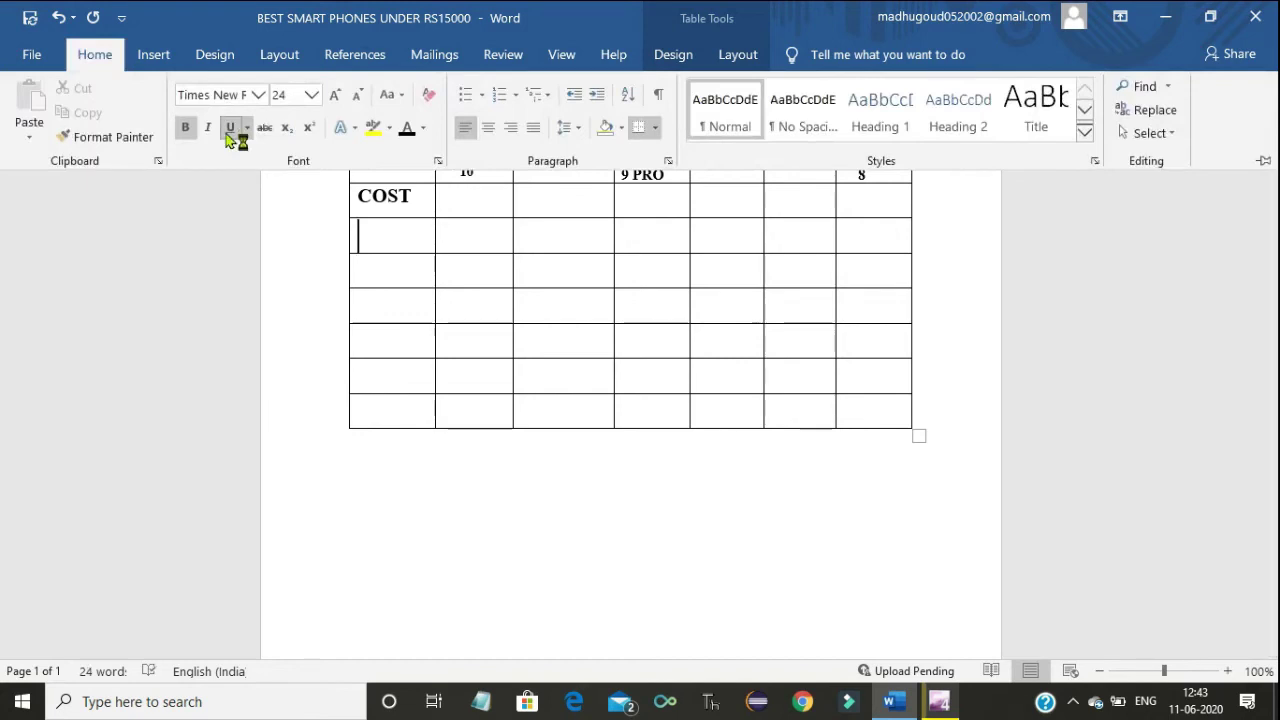
click(312, 95)
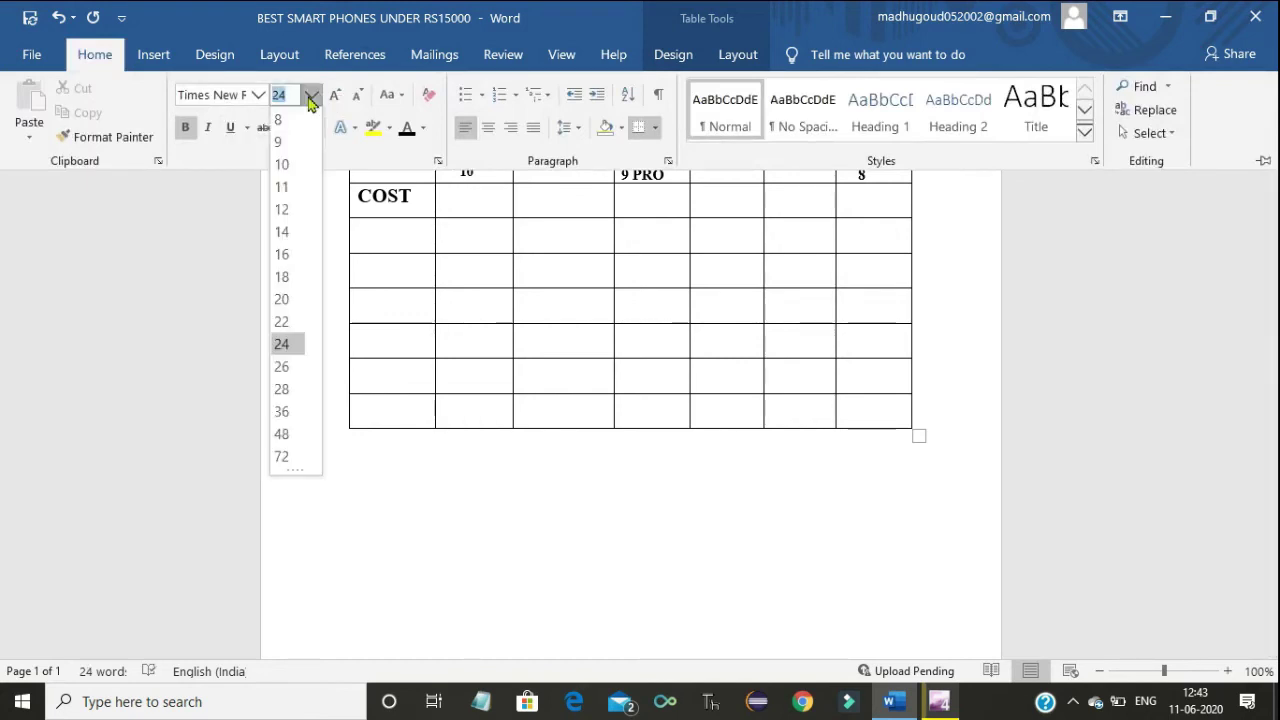
click(292, 252)
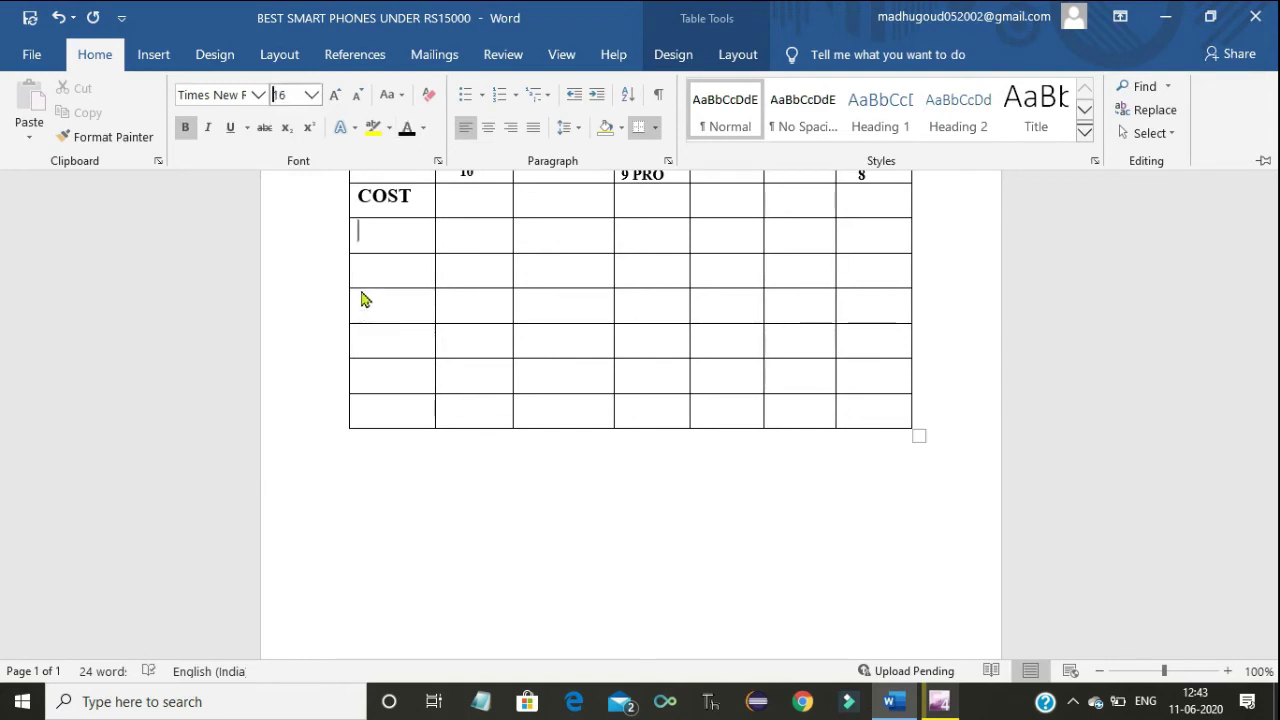
Step: Save the document and enter RAM as the row label below COST
text(RA)
key(Escape)
click(30, 22)
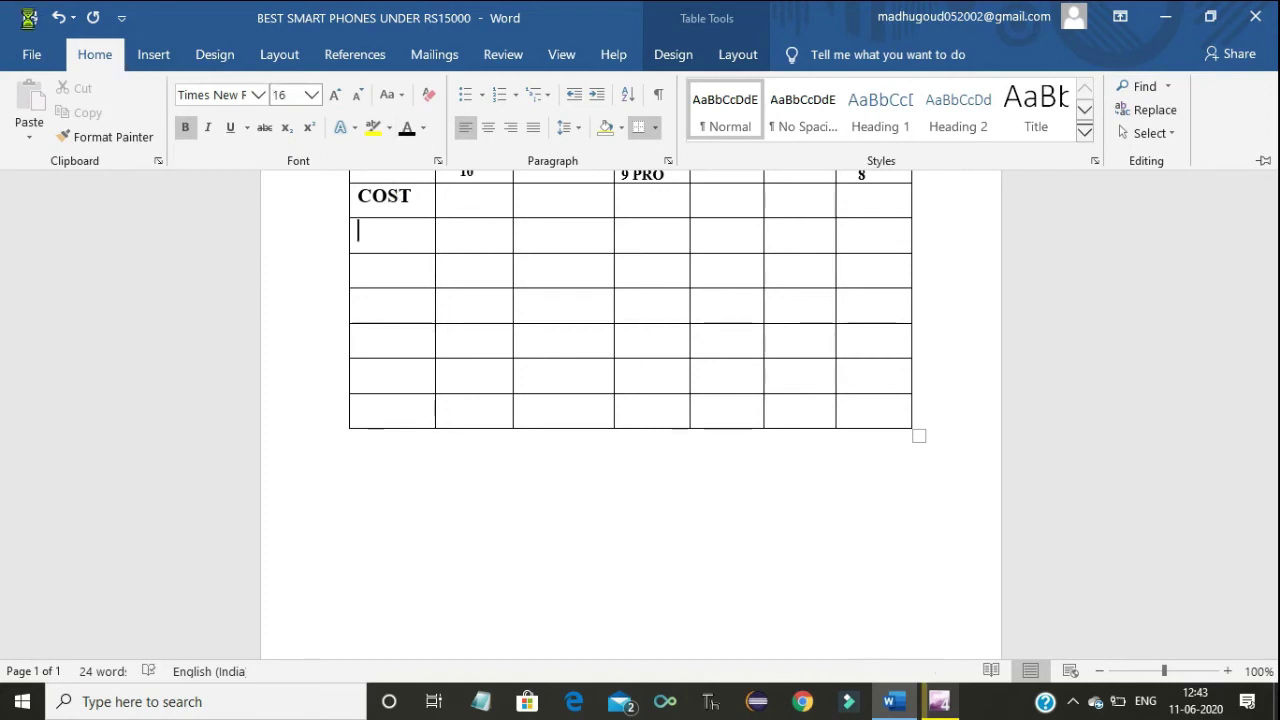
click(364, 245)
text(R)
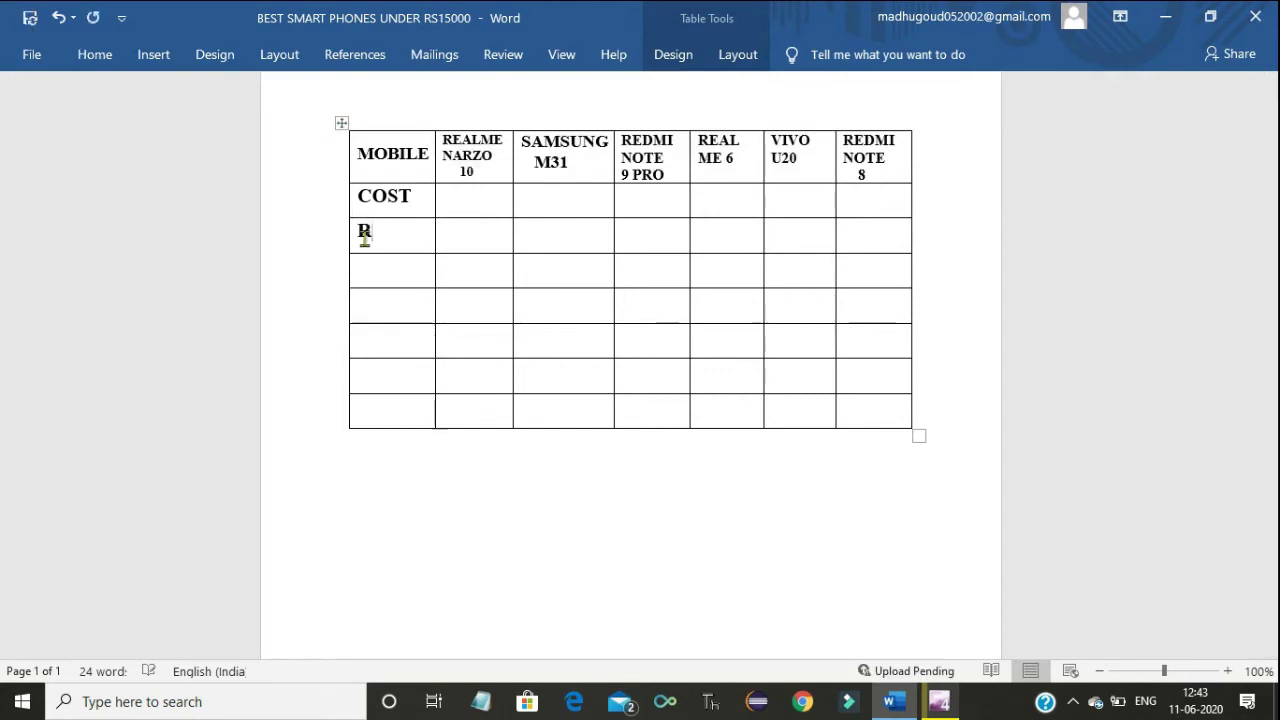
text(AM)
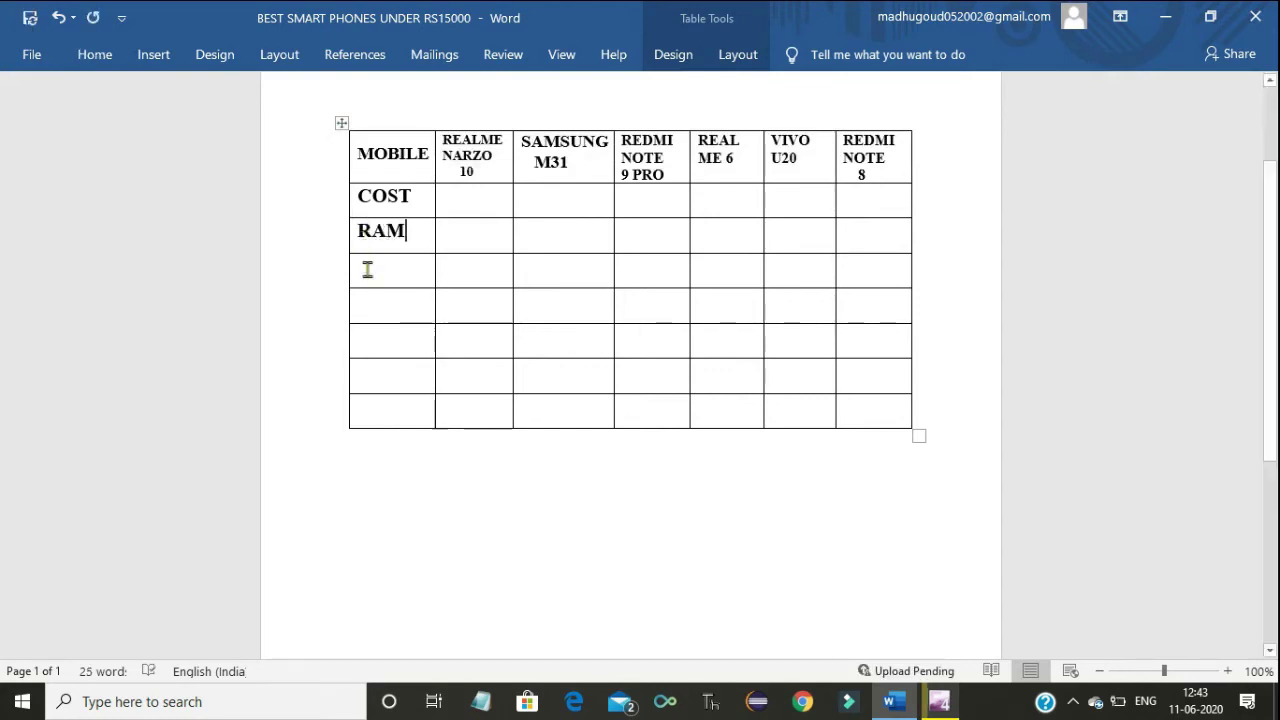
click(367, 268)
text(R)
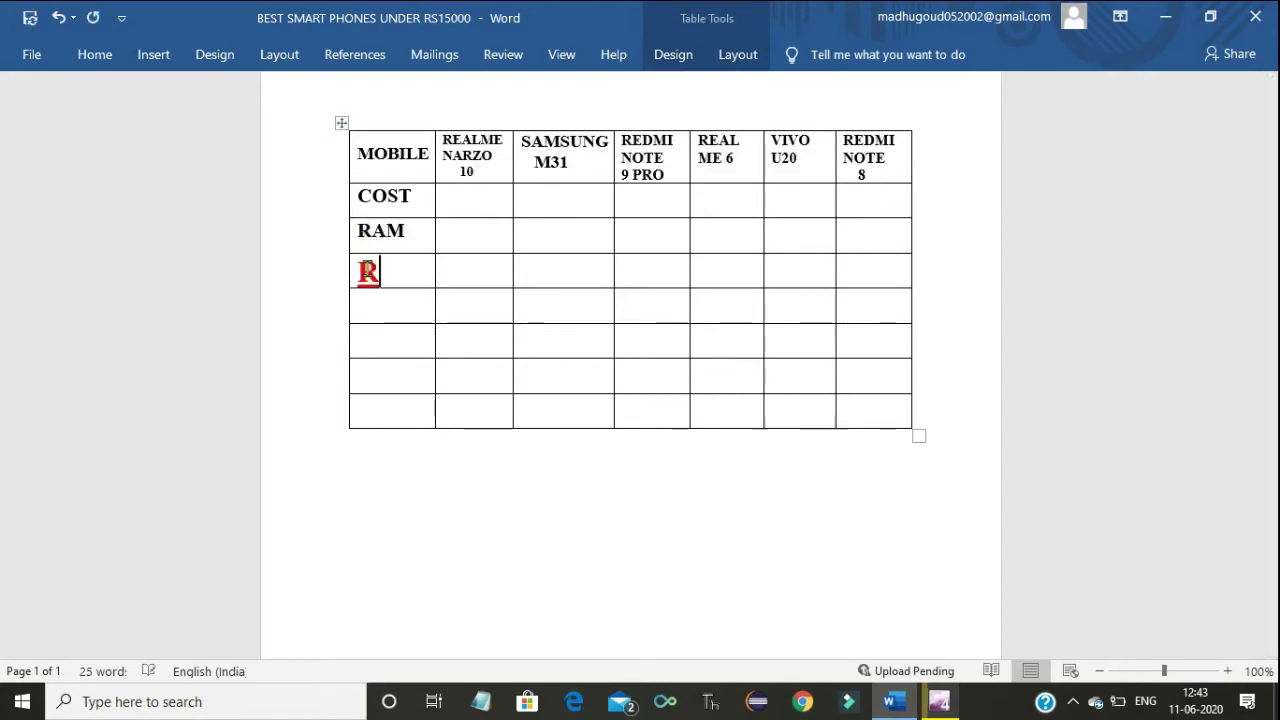
key(BackSpace)
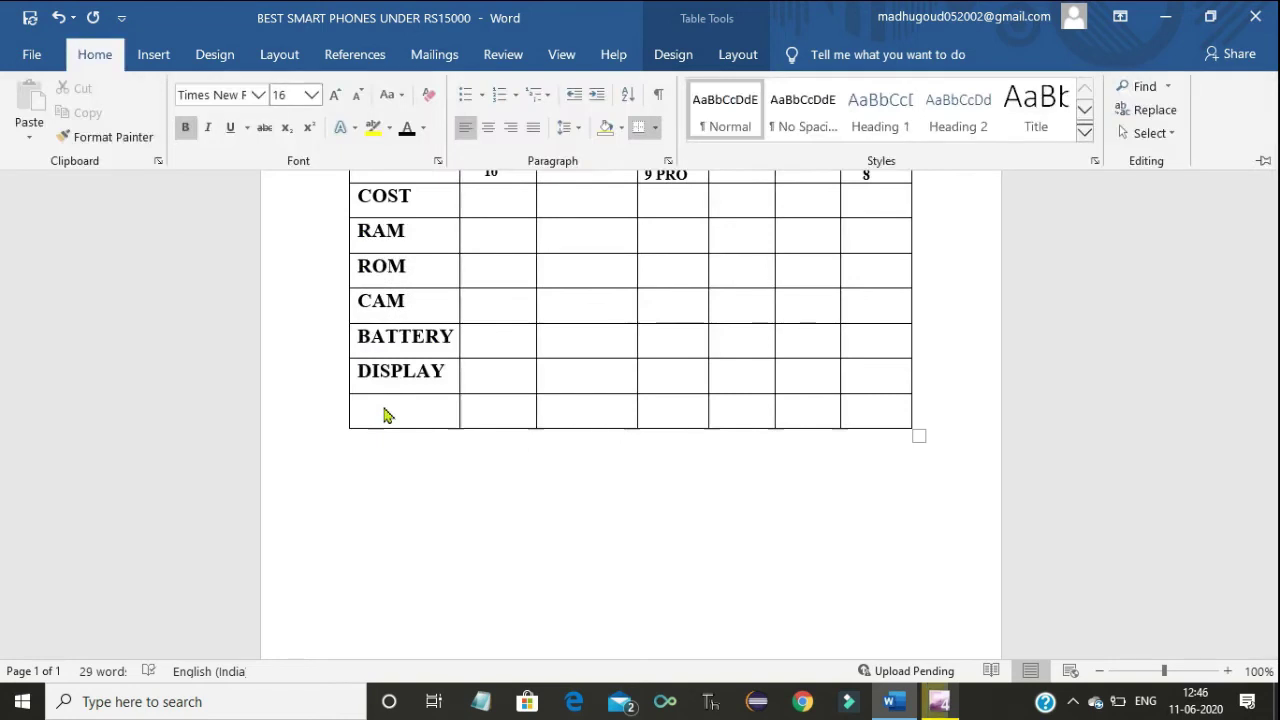
Step: Enter PRO as the row label in the empty first-column cell below DISPLAY
click(385, 414)
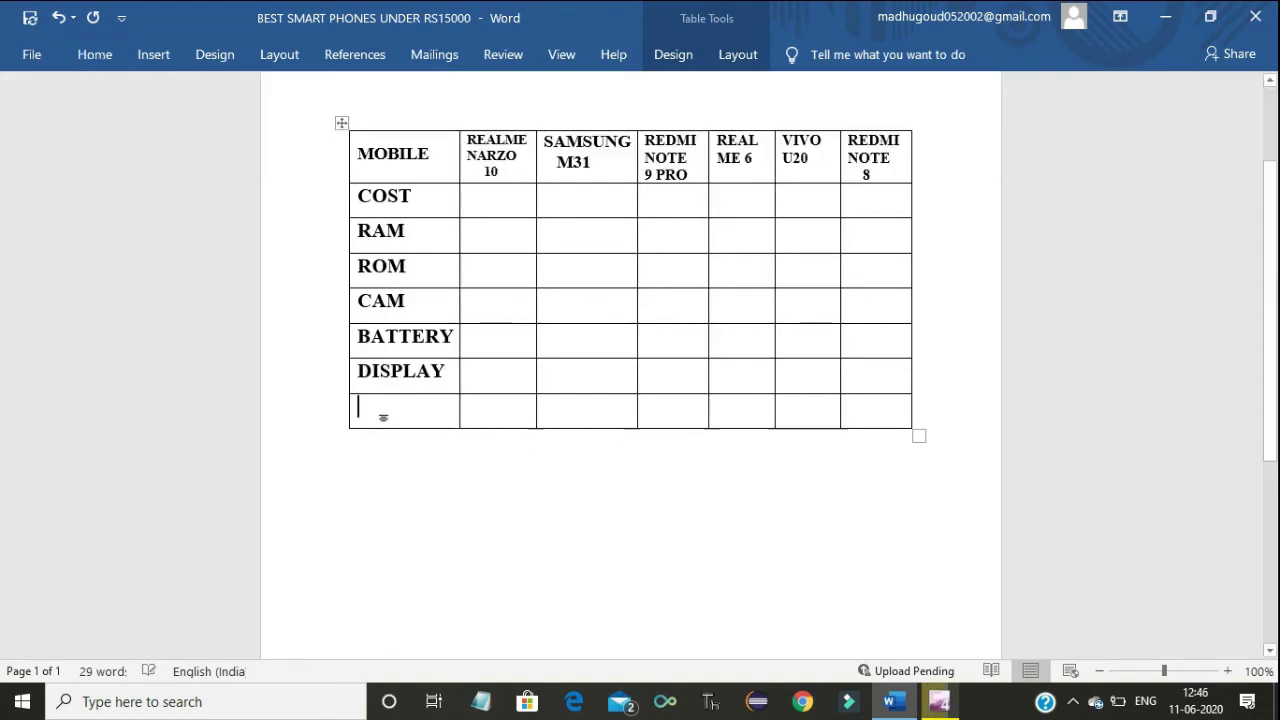
text(PRO)
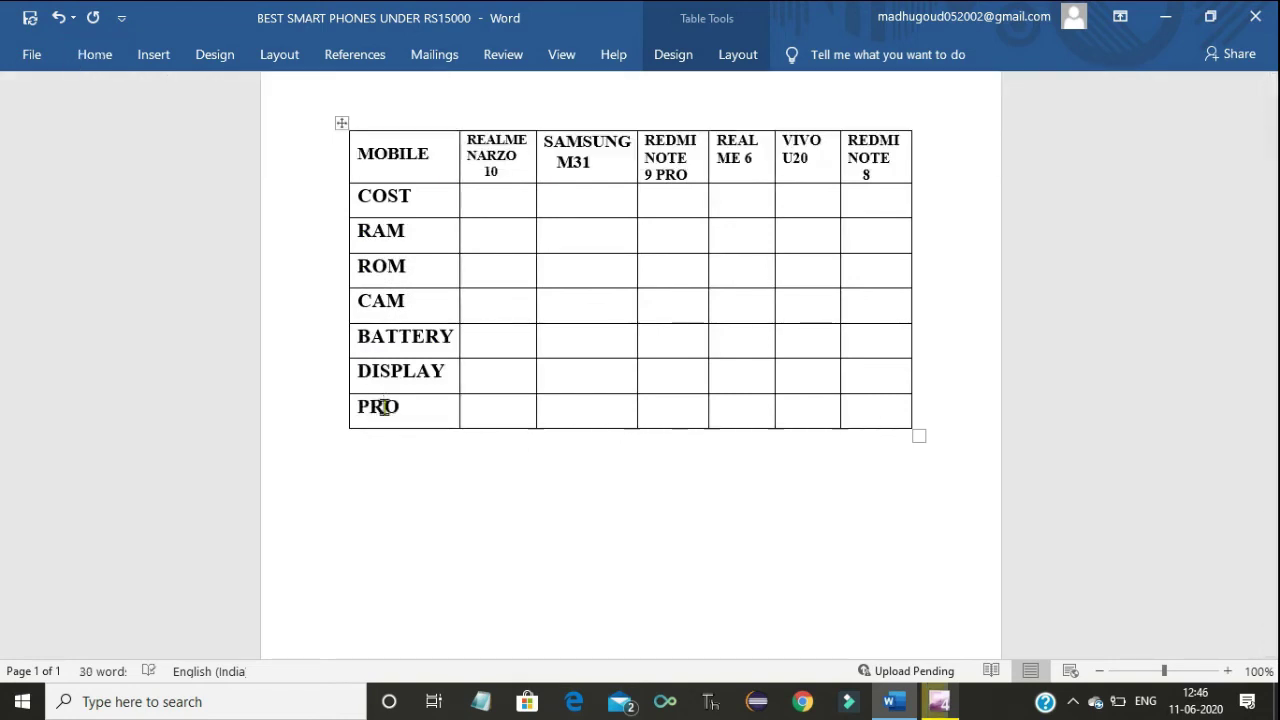
text(C)
key(BackSpace)
click(543, 480)
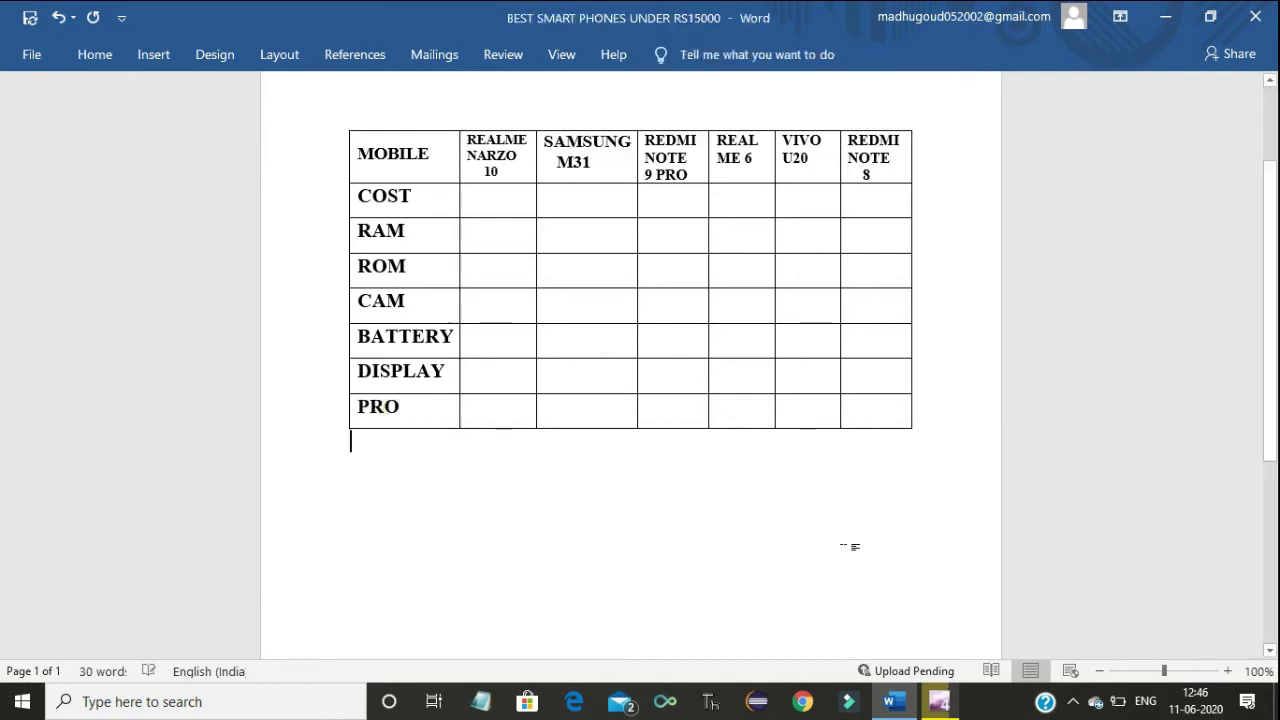
click(1073, 707)
right_click(1075, 597)
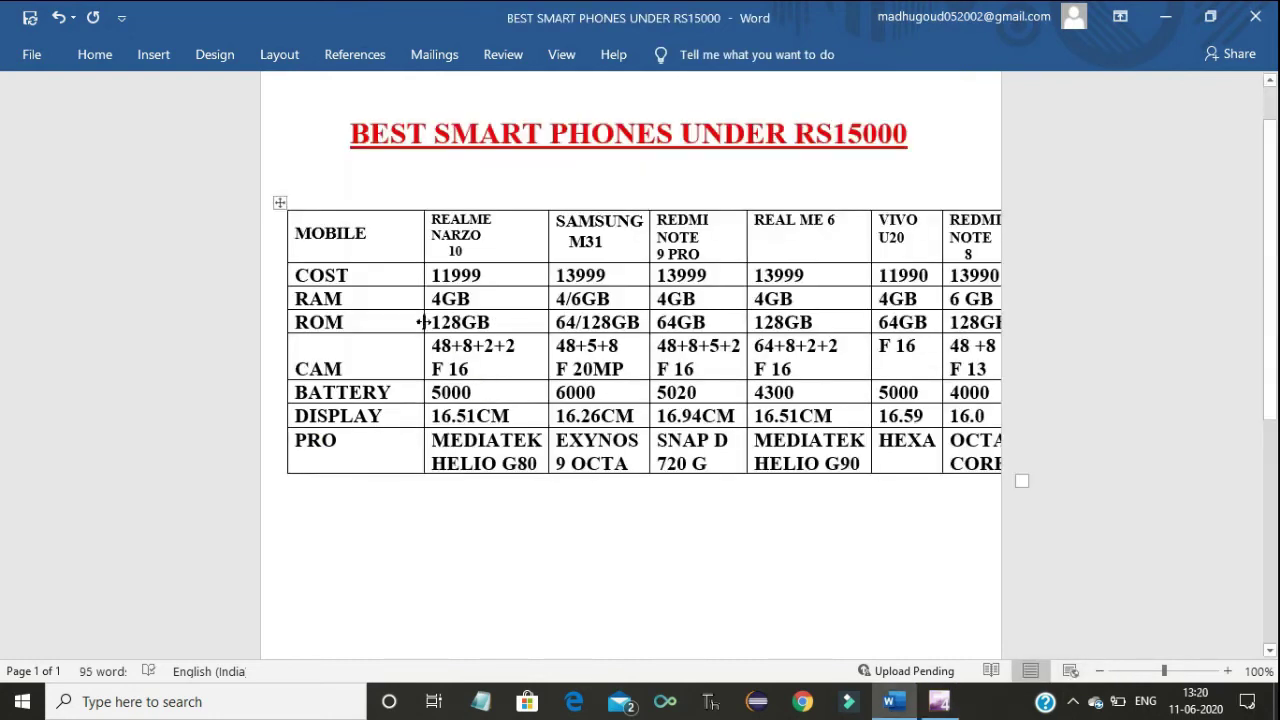
drag(421, 325, 388, 326)
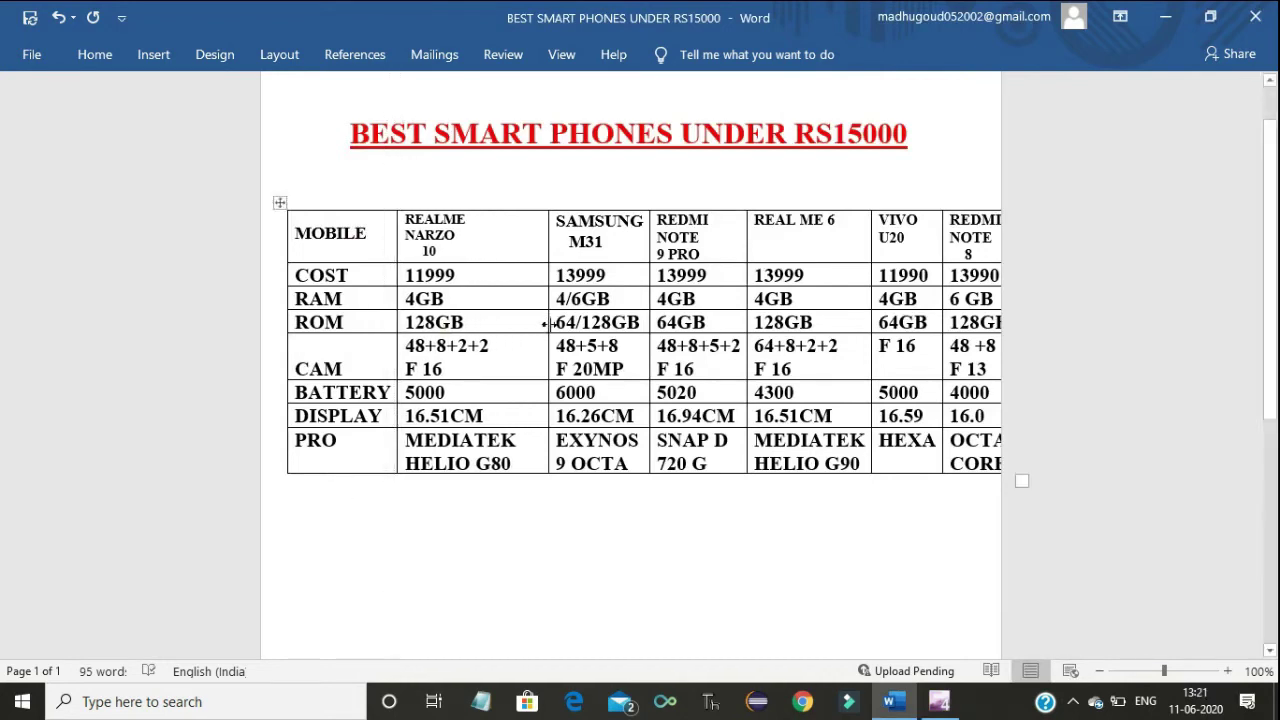
drag(548, 323, 519, 323)
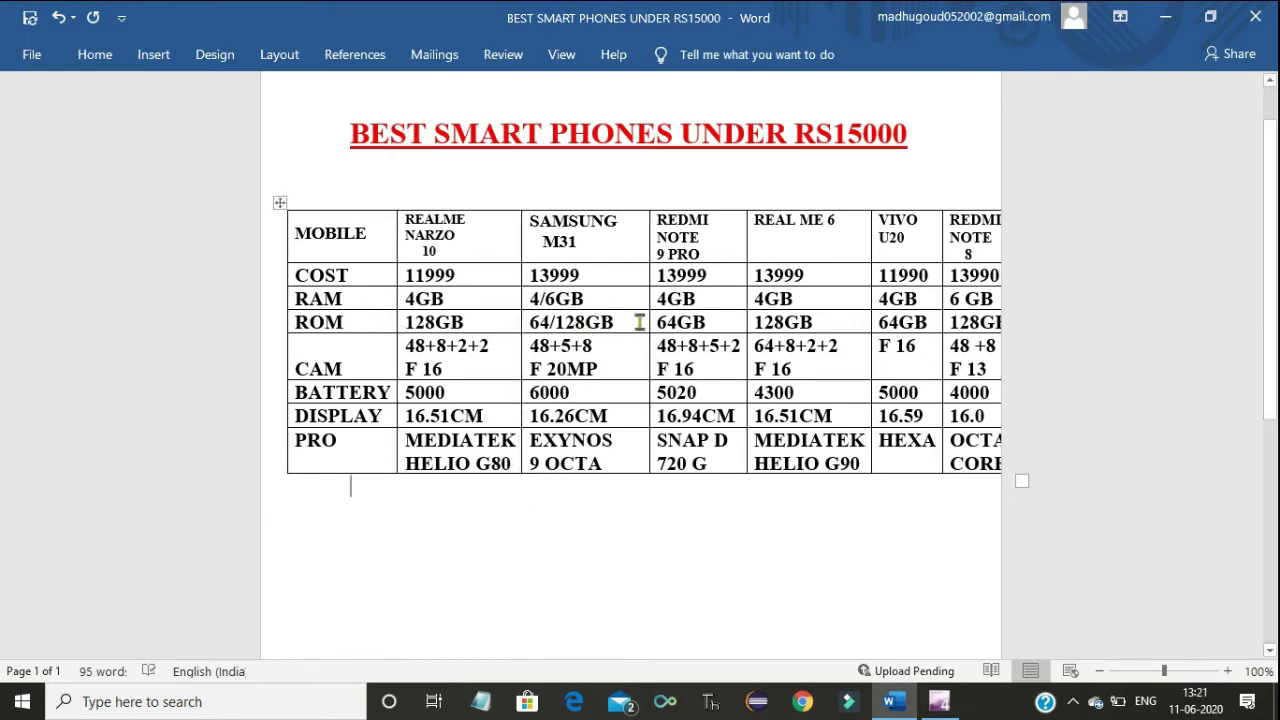
drag(650, 317, 641, 316)
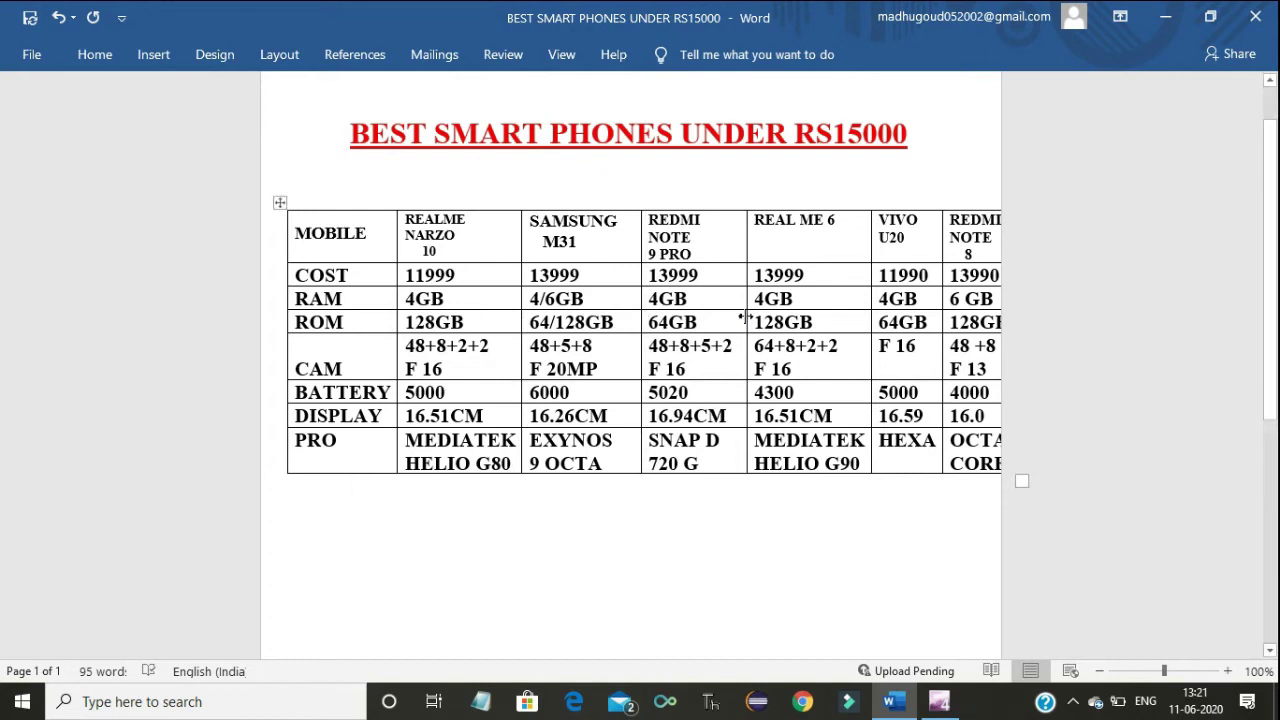
drag(745, 317, 734, 318)
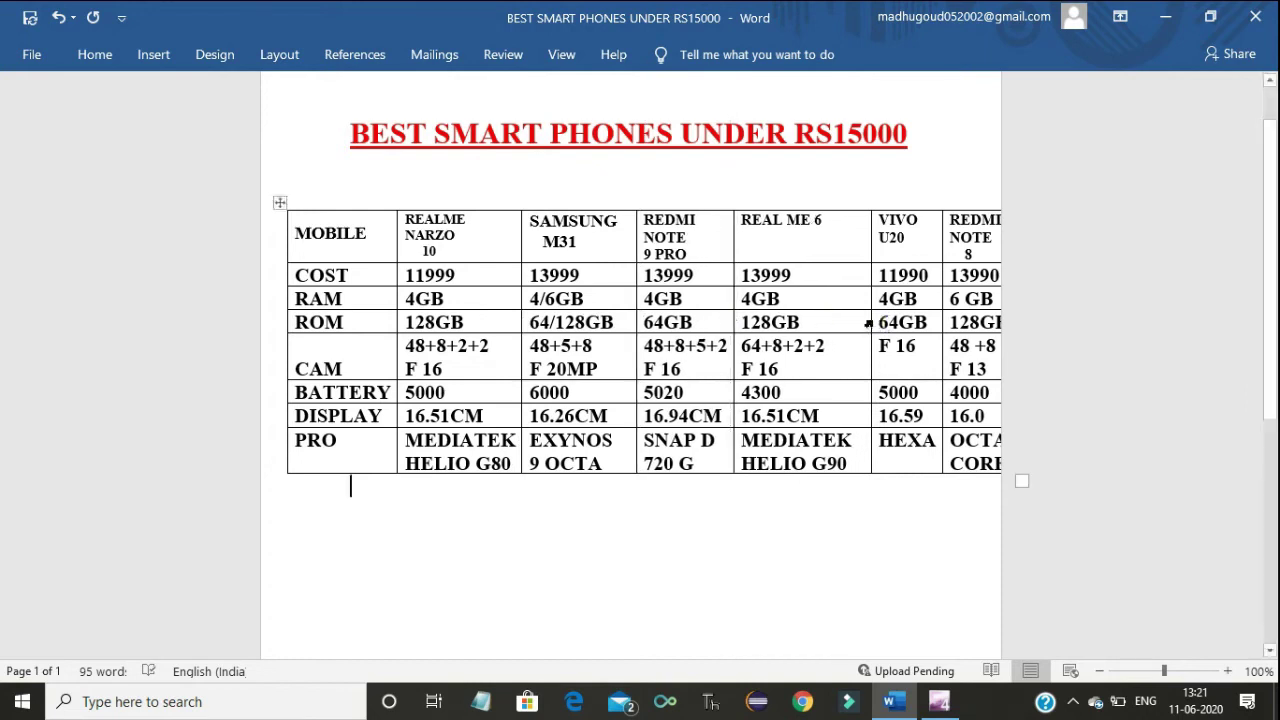
drag(867, 318, 856, 318)
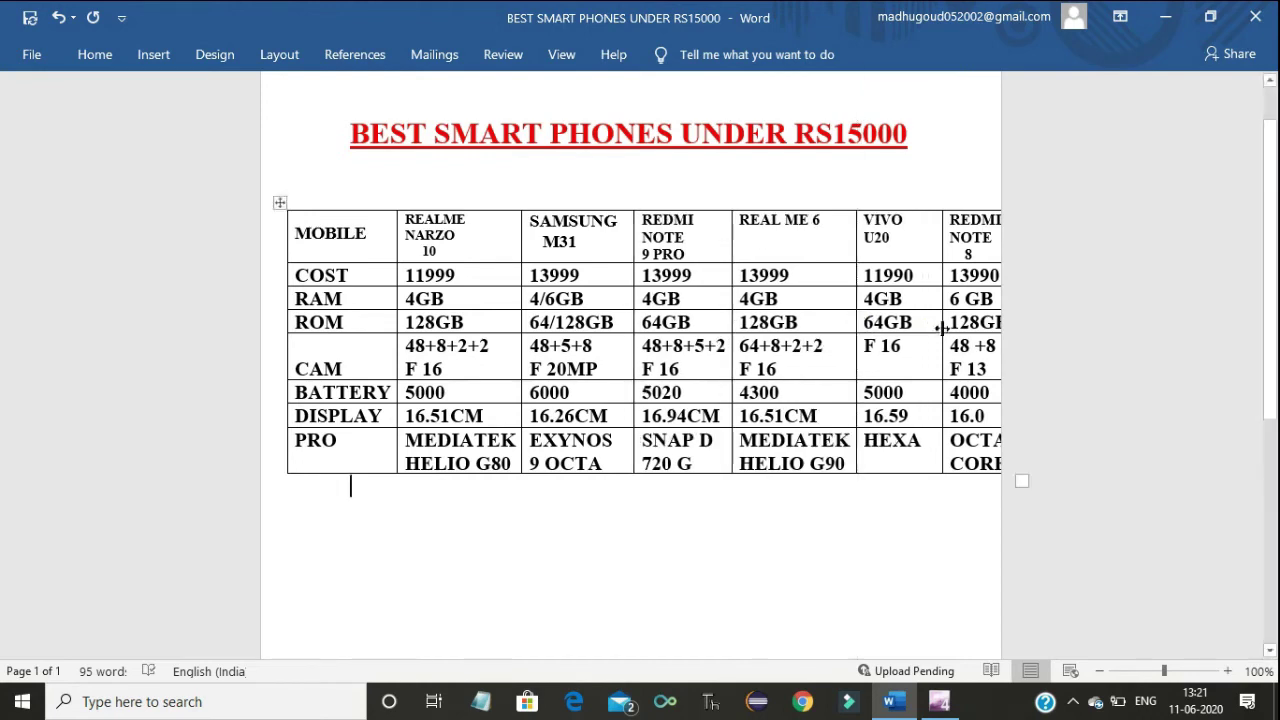
drag(941, 328, 925, 328)
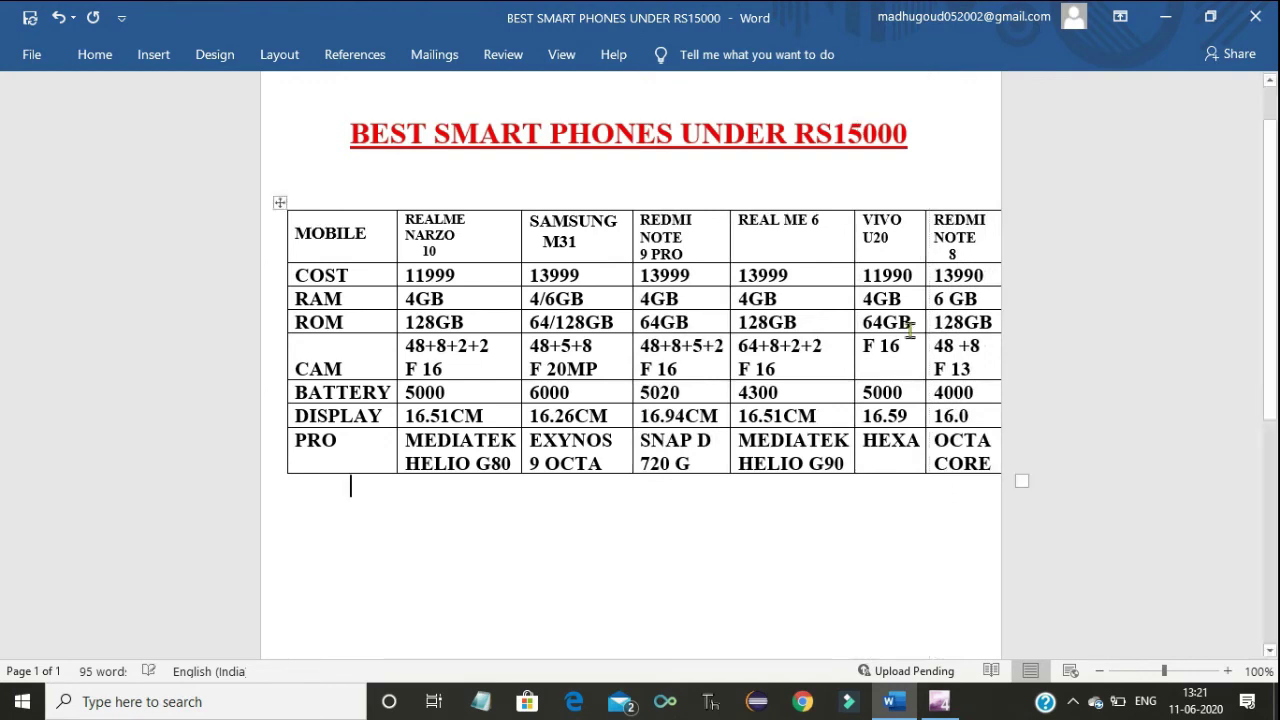
mouse_move(290, 328)
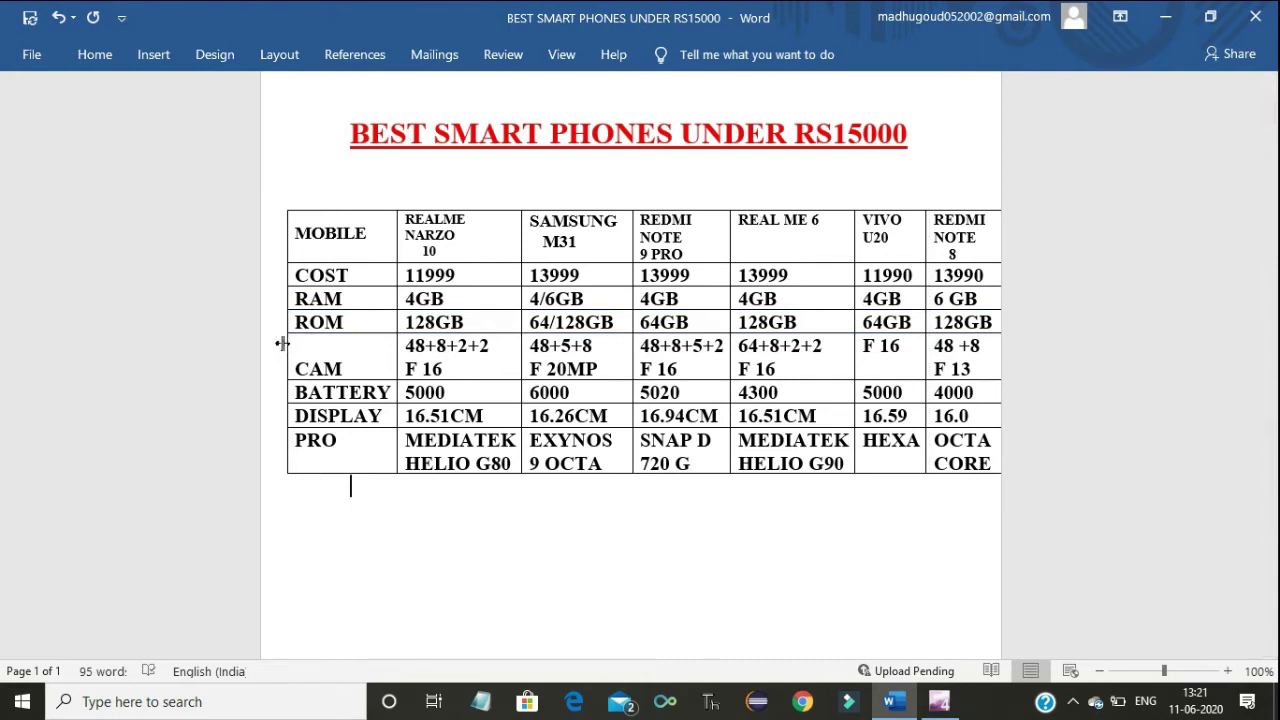
drag(287, 343, 280, 343)
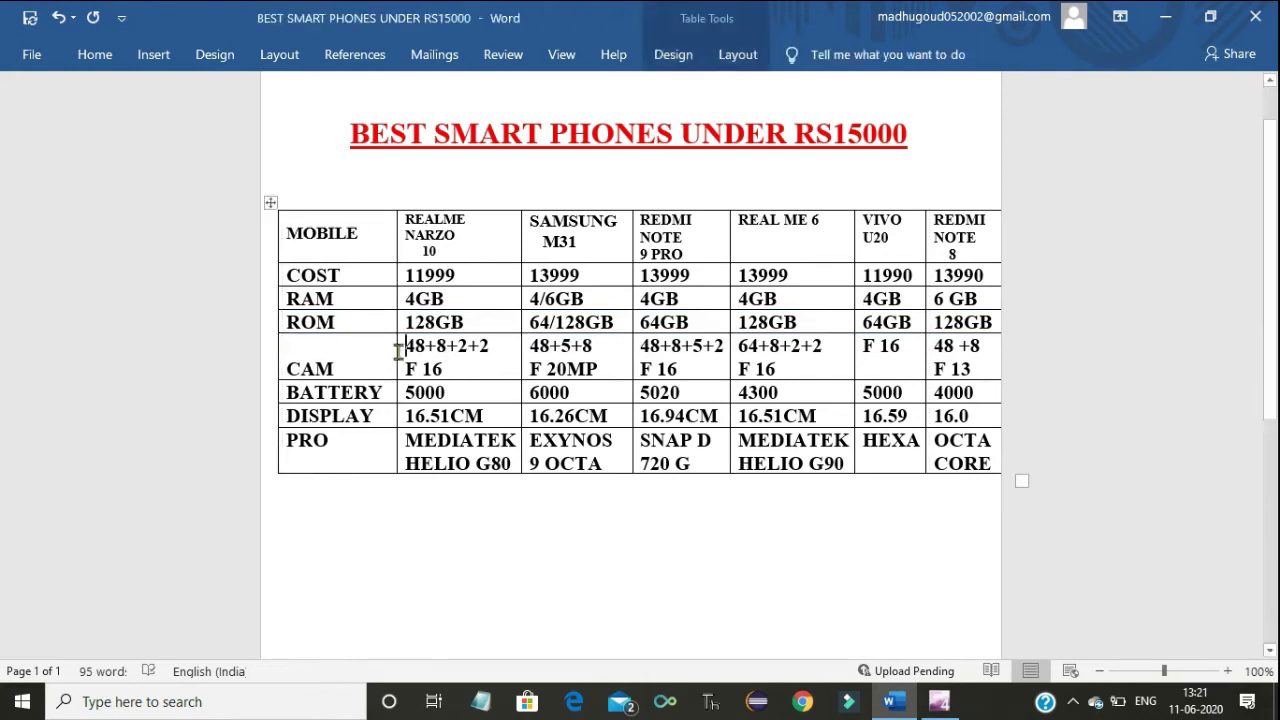
key(ctrl+z)
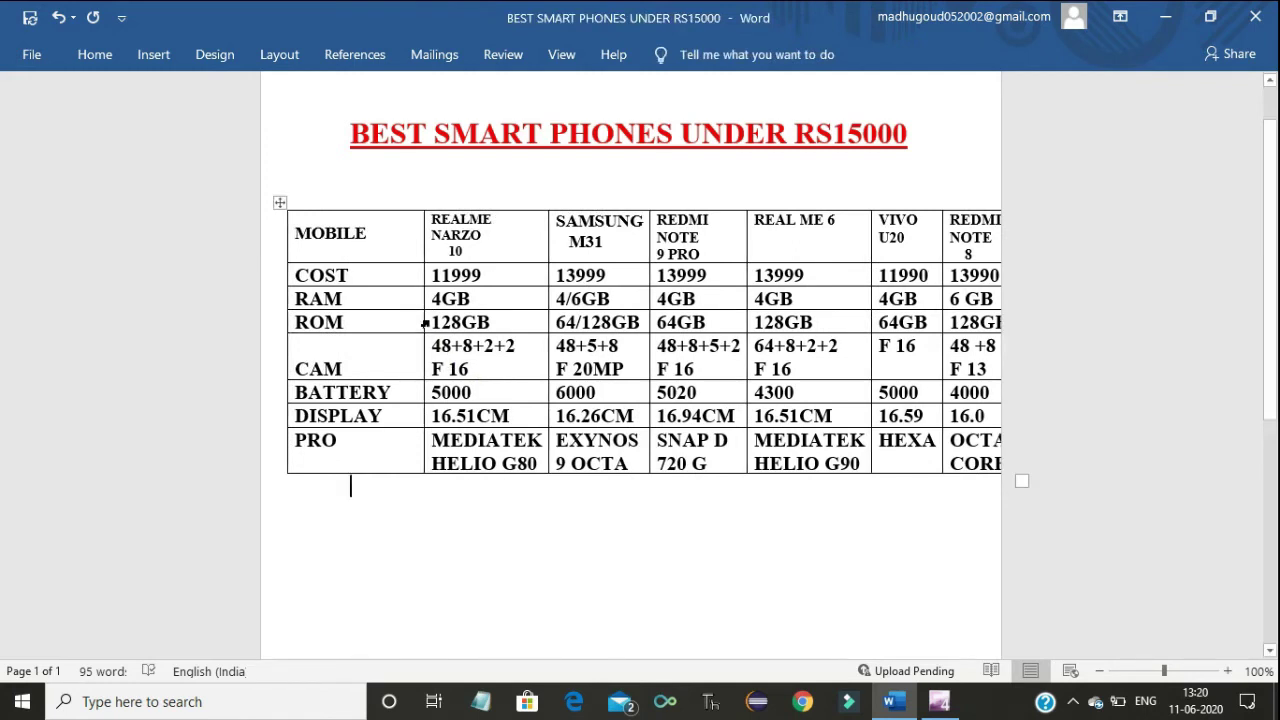
Step: Narrow the columns from MOBILE through VIVO U20 to bring REDMI NOTE 8 onto the page, and move the table's left border slightly outward
drag(424, 323, 386, 328)
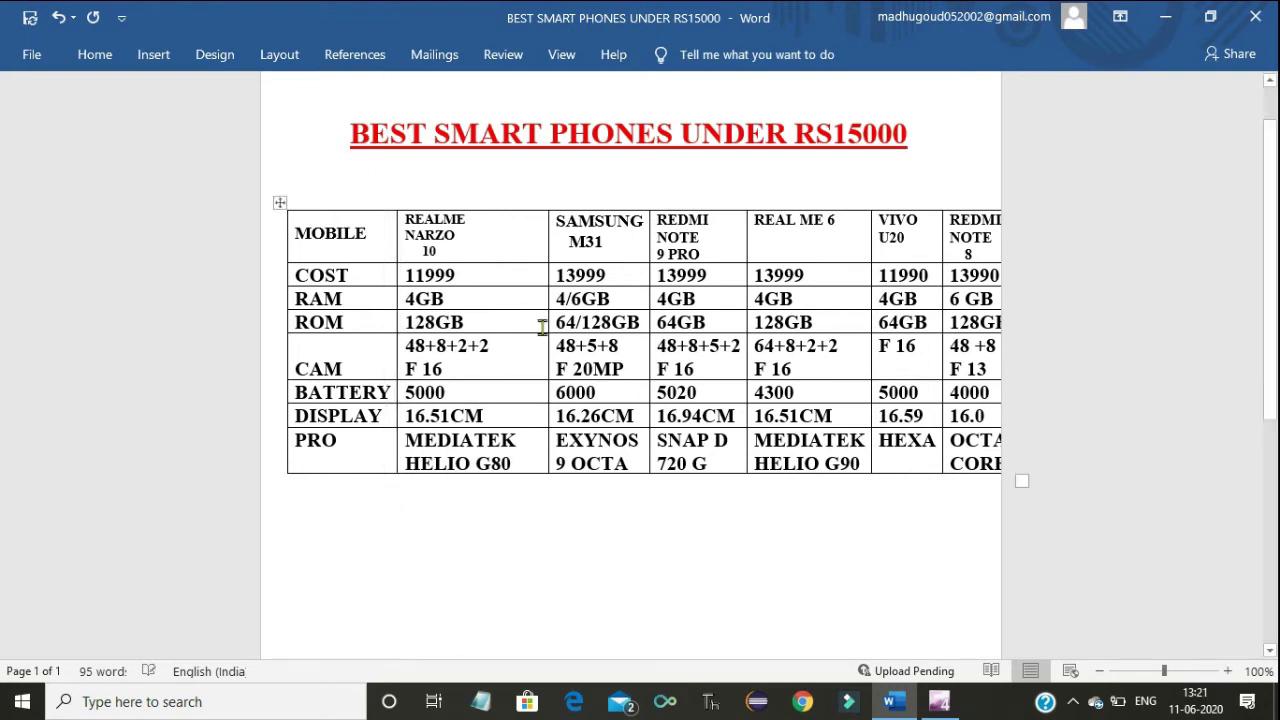
drag(548, 323, 518, 323)
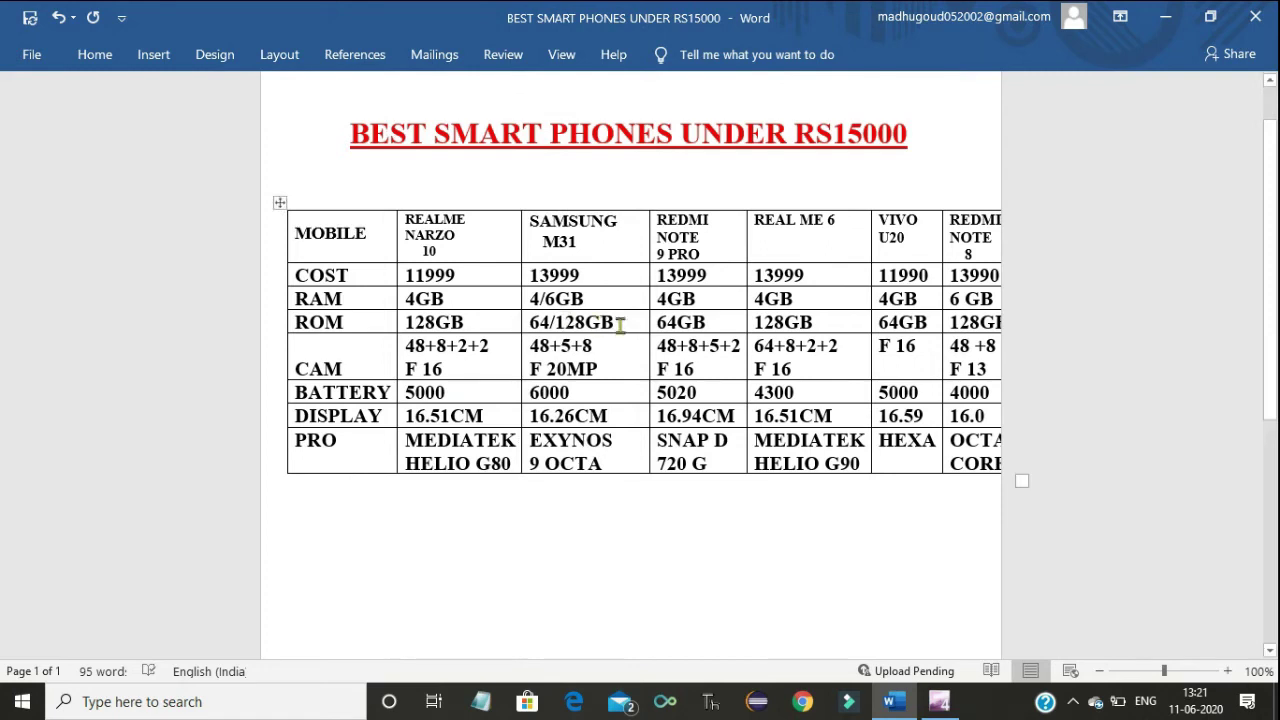
drag(648, 318, 641, 316)
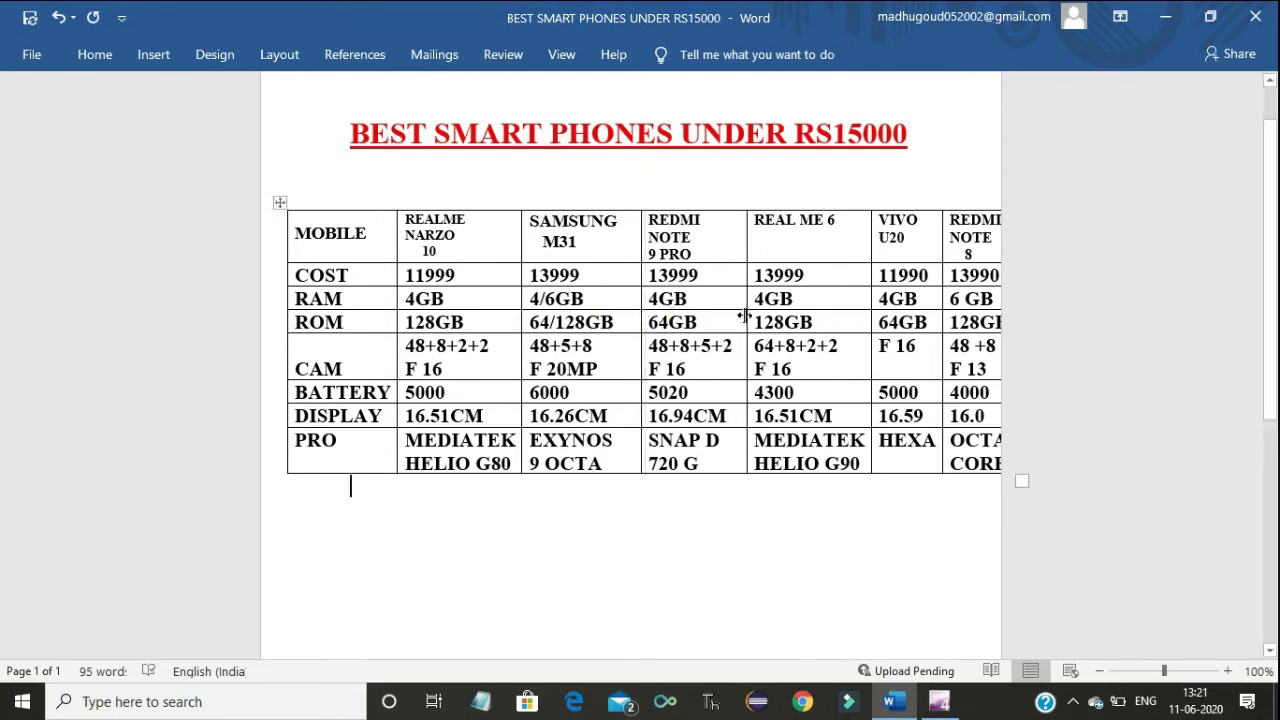
drag(745, 317, 734, 317)
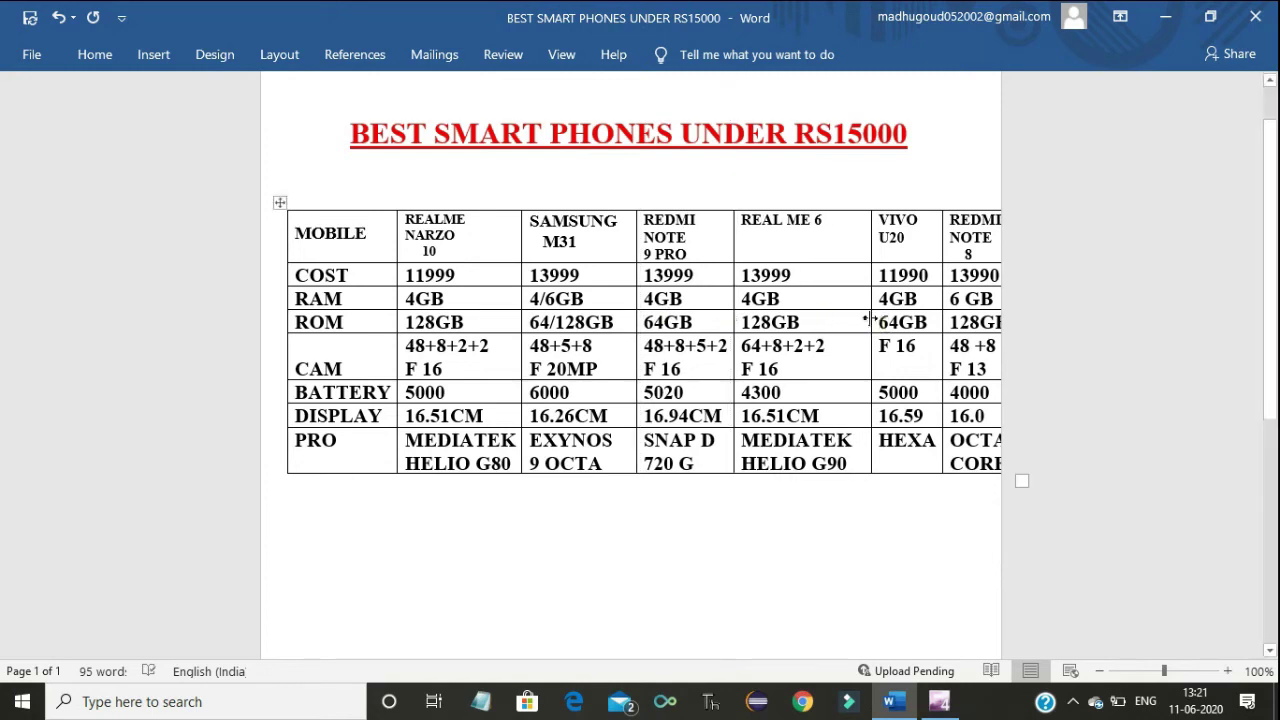
drag(869, 319, 856, 319)
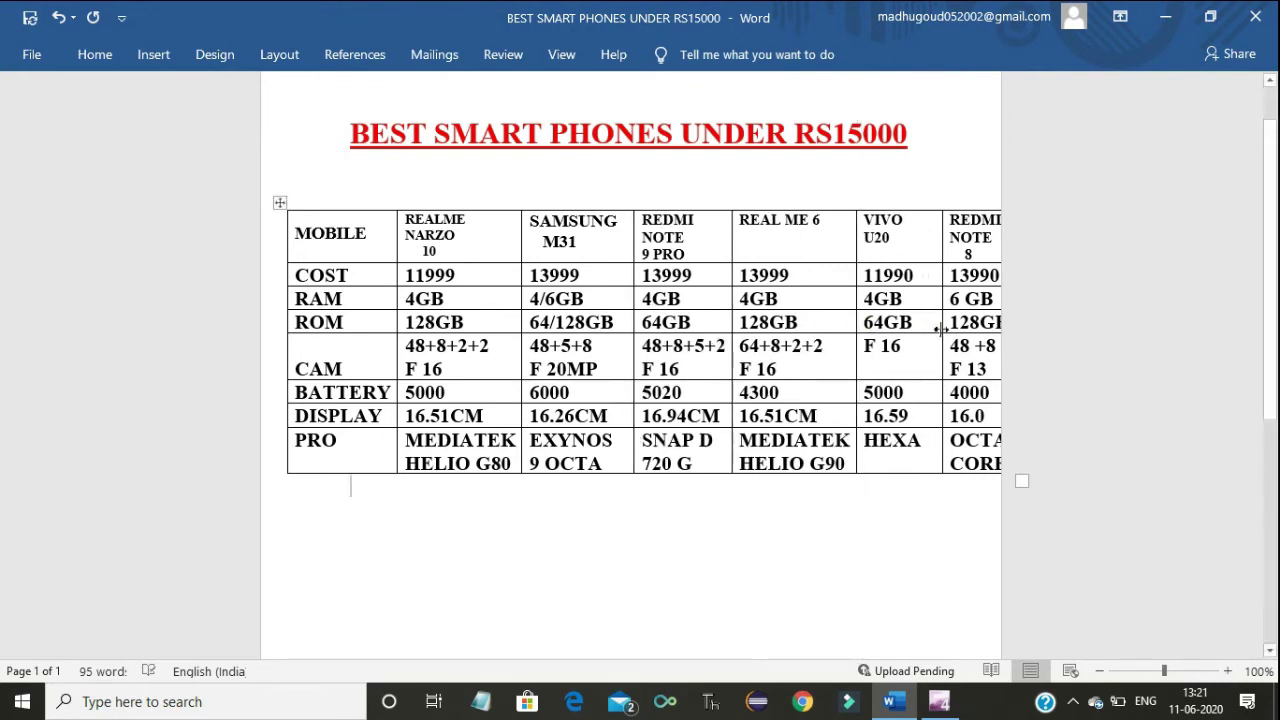
drag(942, 328, 926, 327)
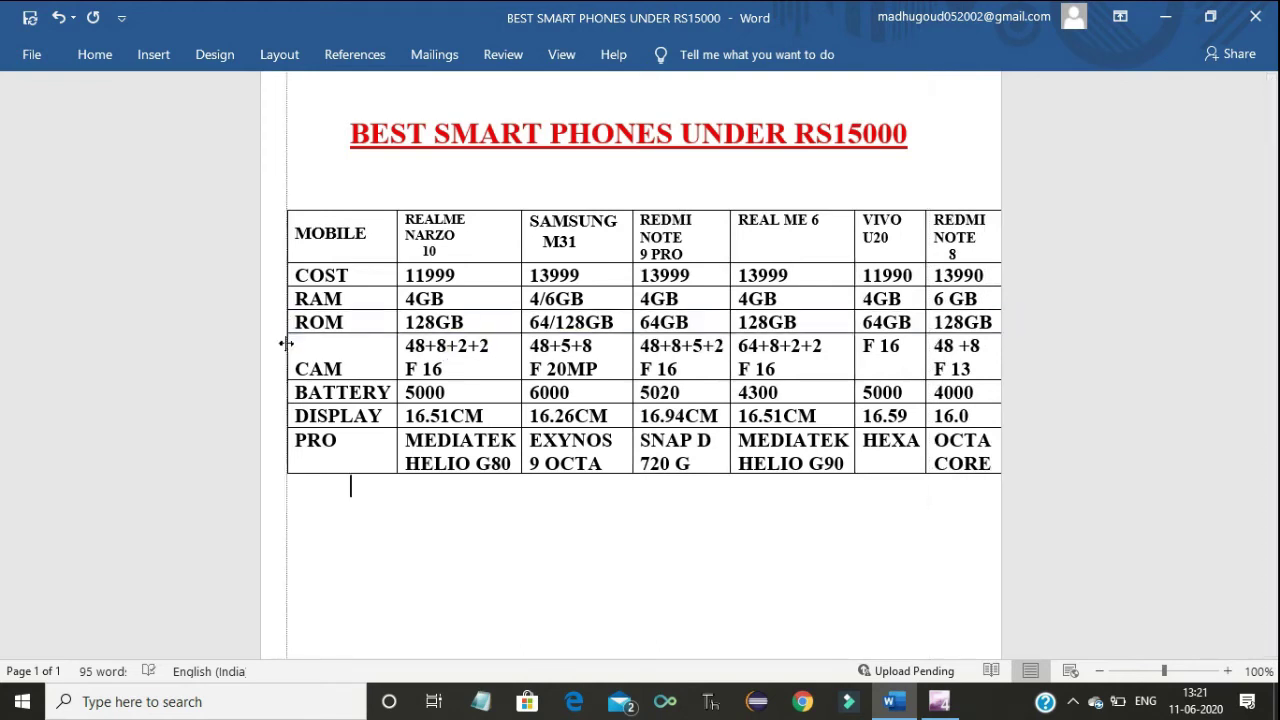
drag(287, 343, 279, 343)
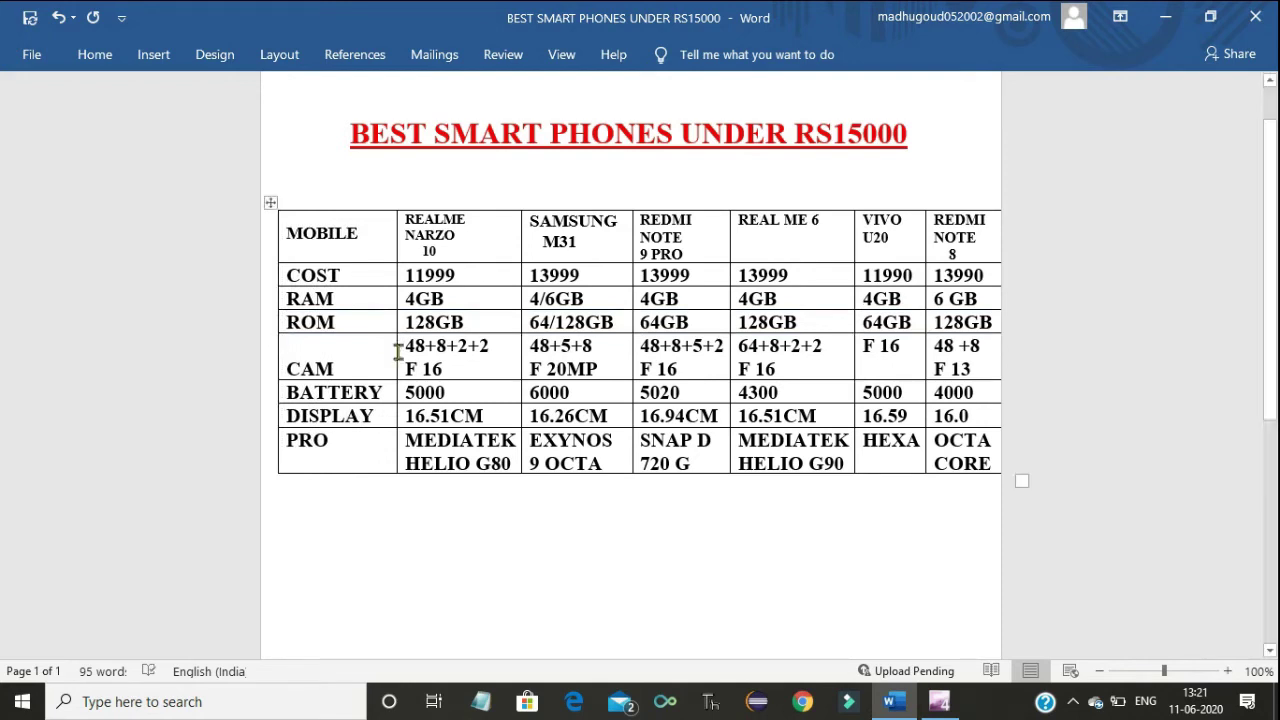
Step: Tighten the widths of the MOBILE through VIVO U20 columns further around their text to give the REDMI NOTE 8 column more room
drag(392, 320, 380, 318)
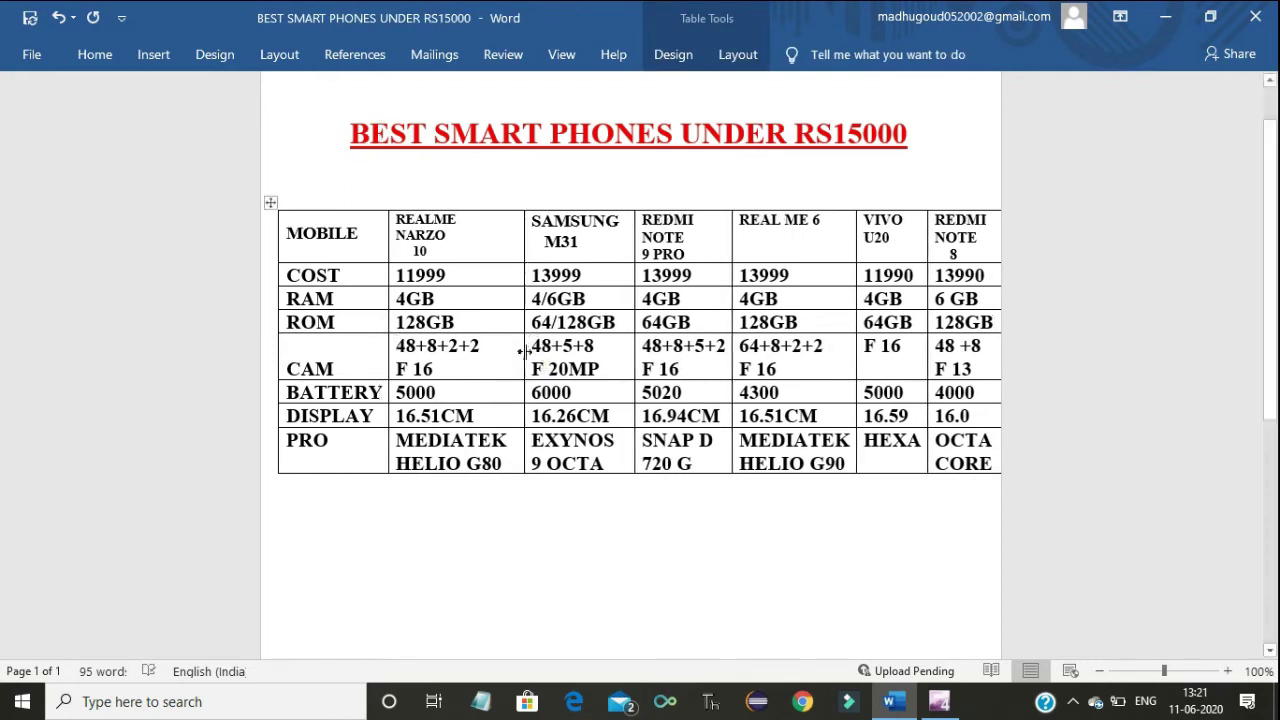
drag(523, 348, 512, 350)
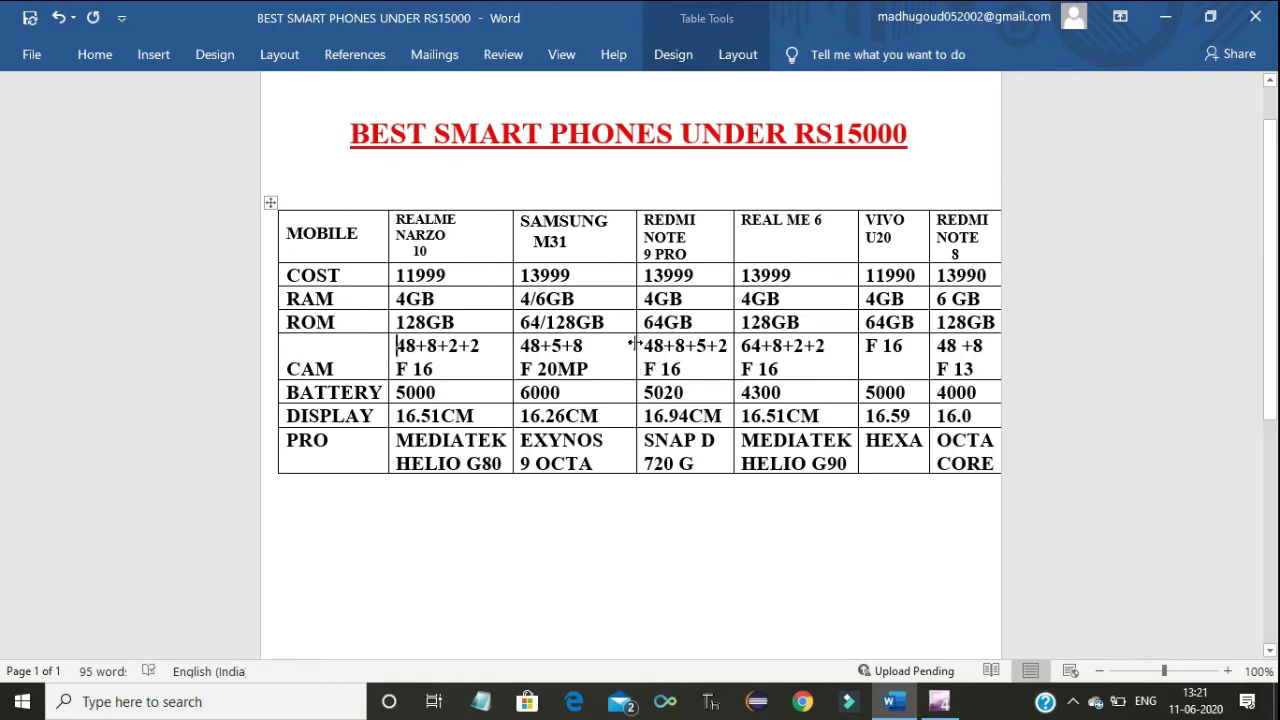
drag(634, 343, 615, 345)
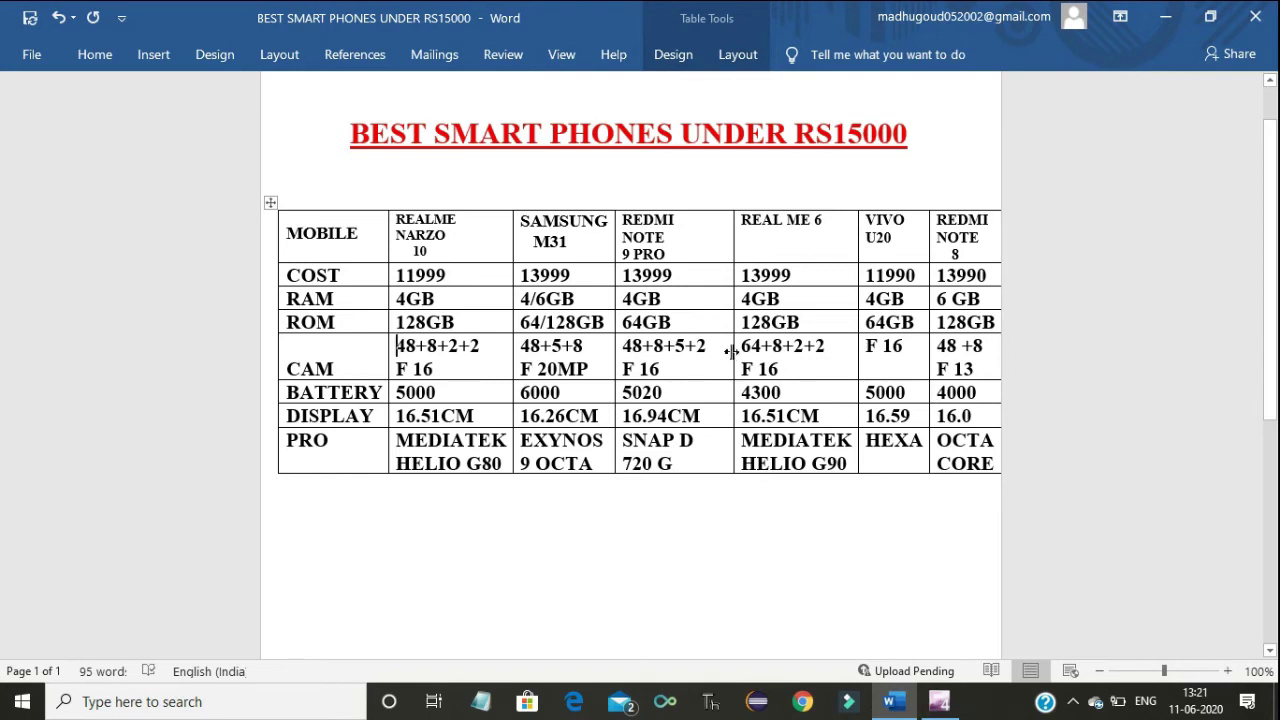
drag(732, 350, 712, 350)
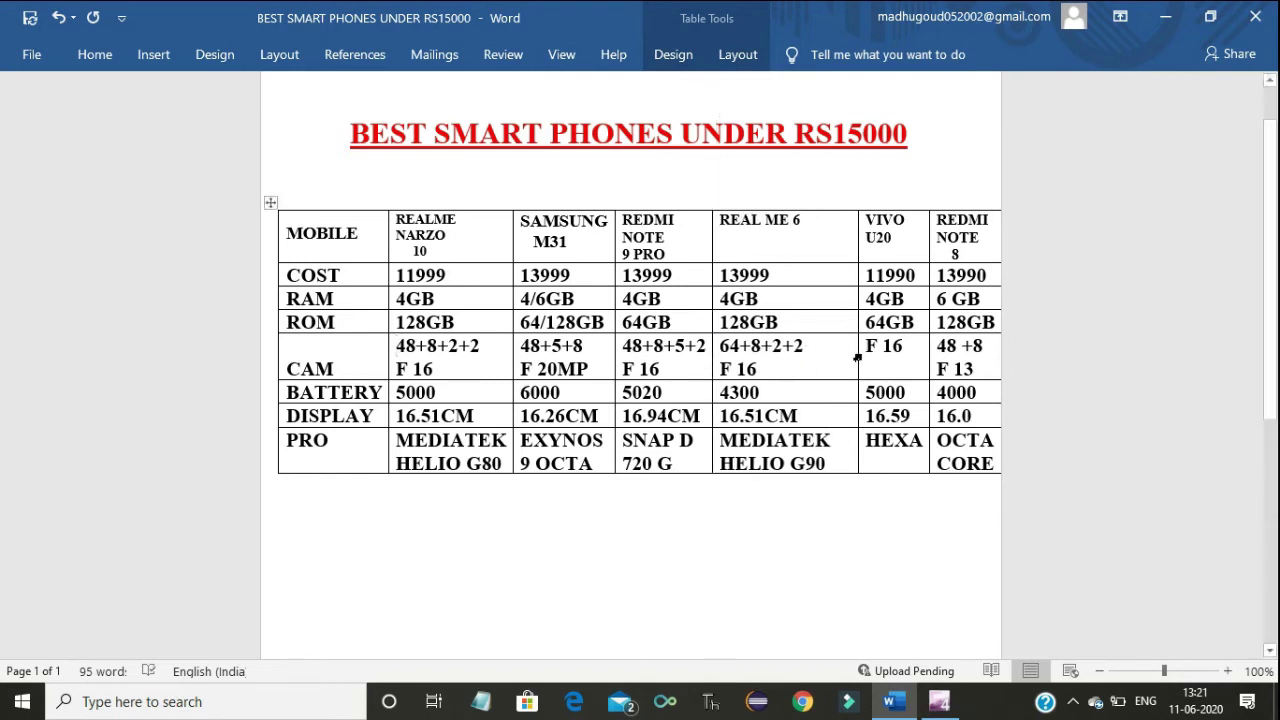
drag(856, 350, 837, 350)
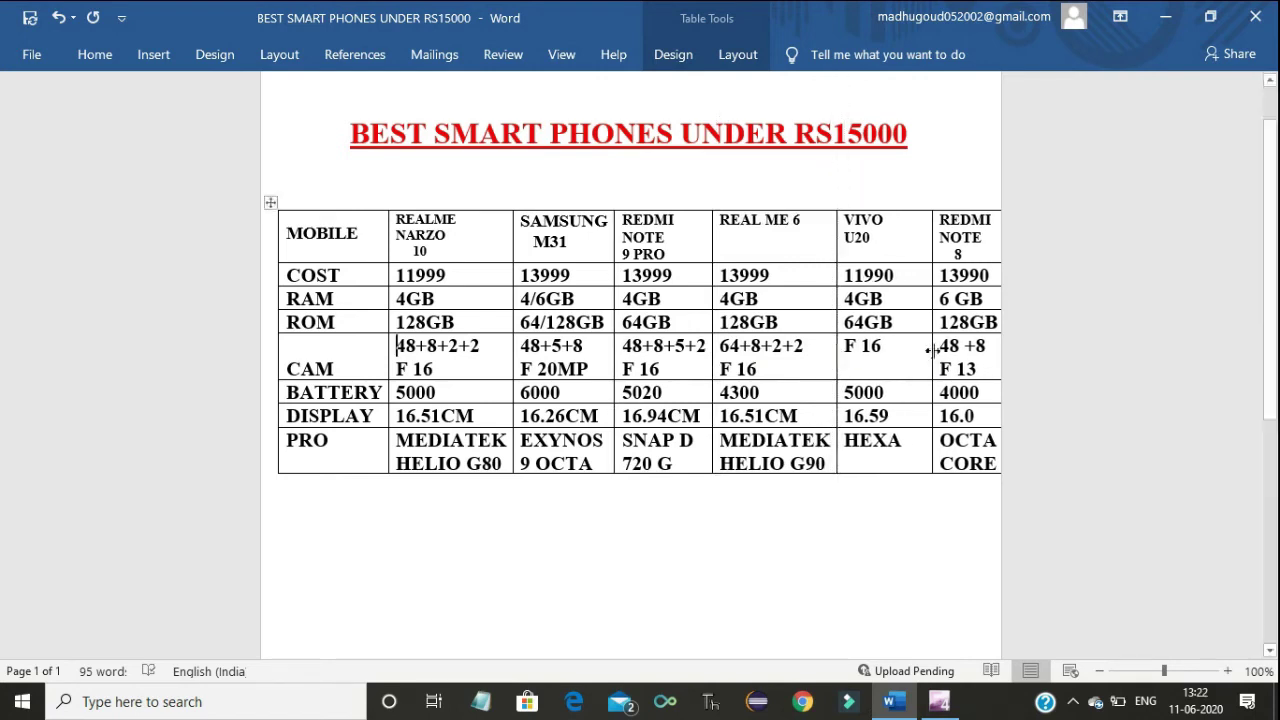
drag(932, 350, 904, 355)
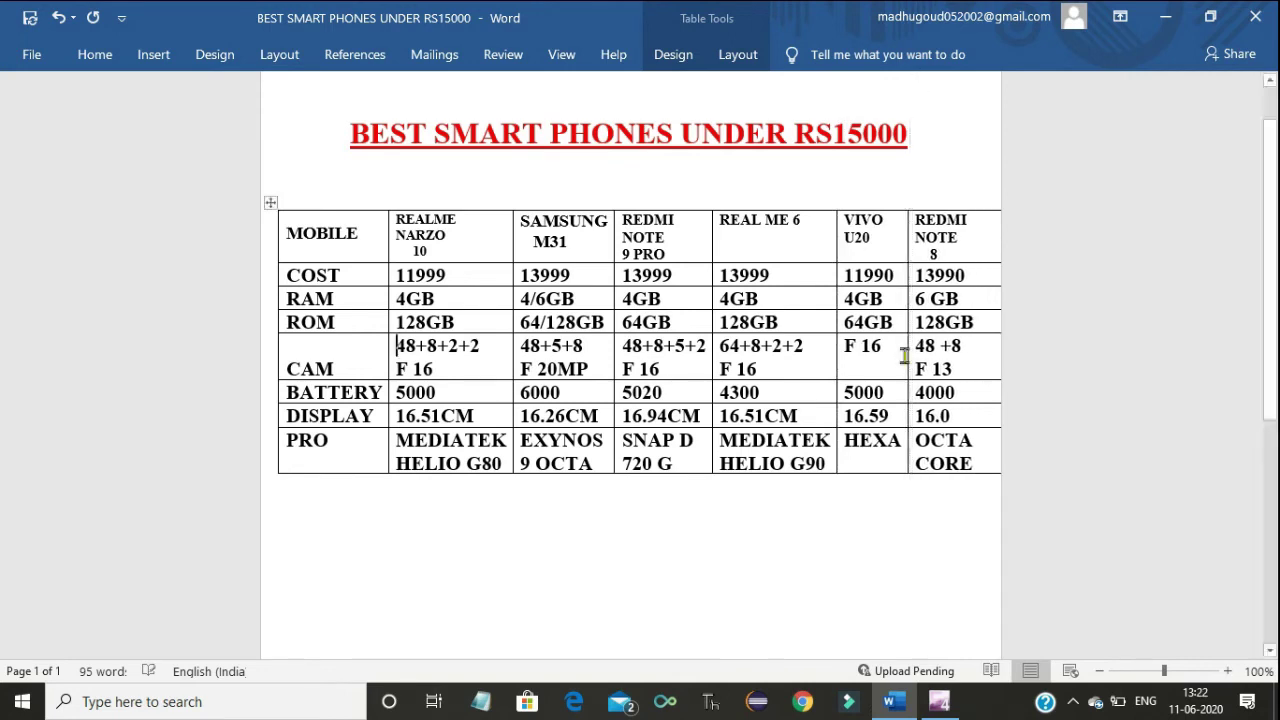
click(1016, 323)
Step: Set all the text in the comparison table to font size 12
drag(290, 233, 960, 458)
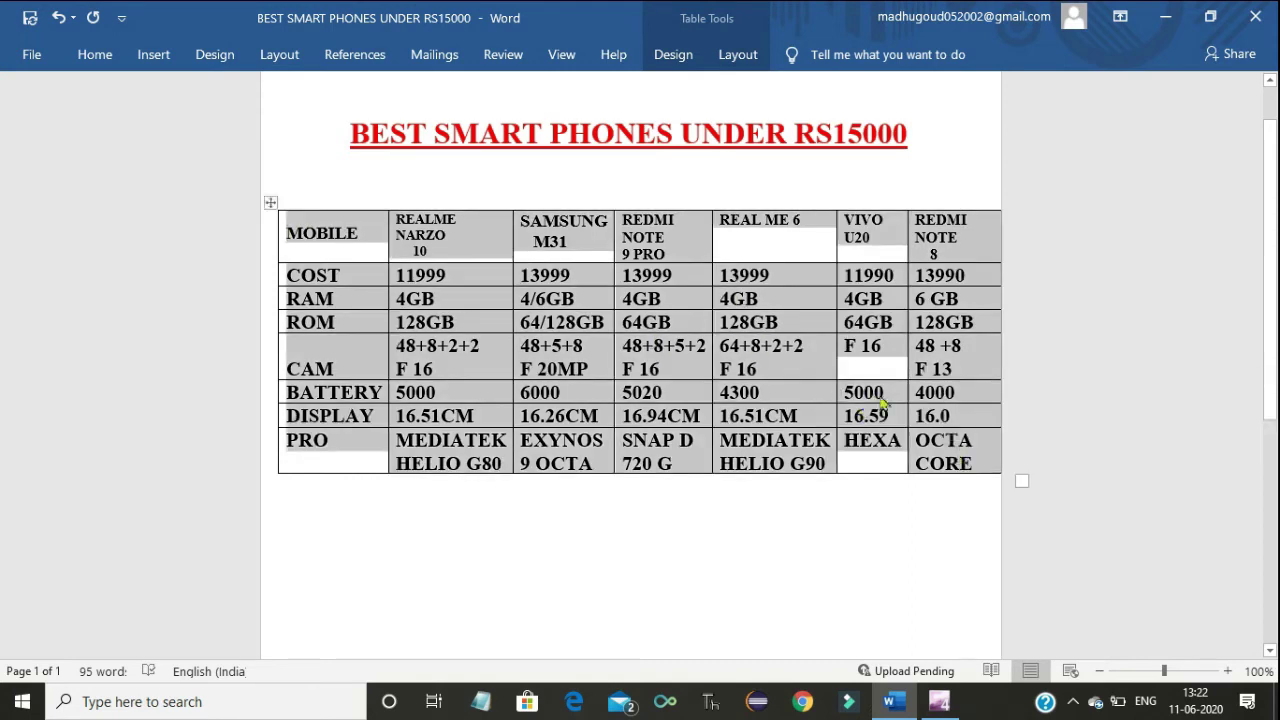
right_click(807, 333)
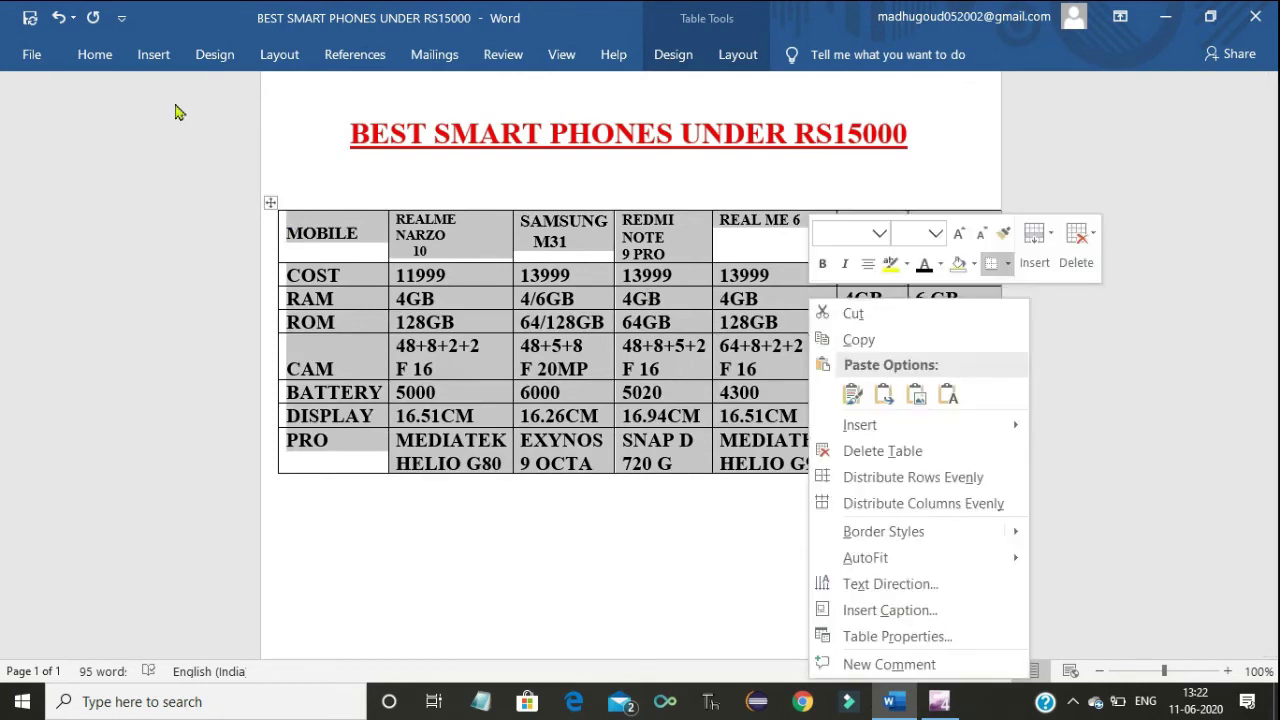
click(101, 60)
click(101, 60)
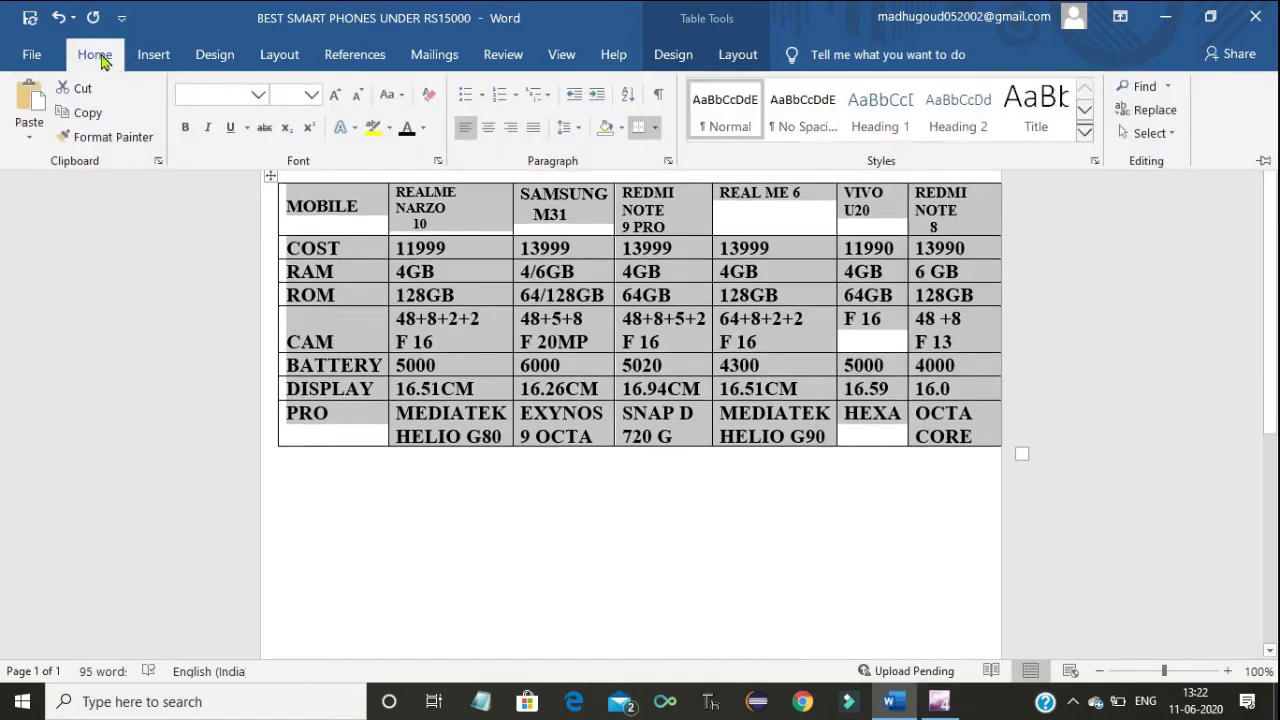
click(311, 94)
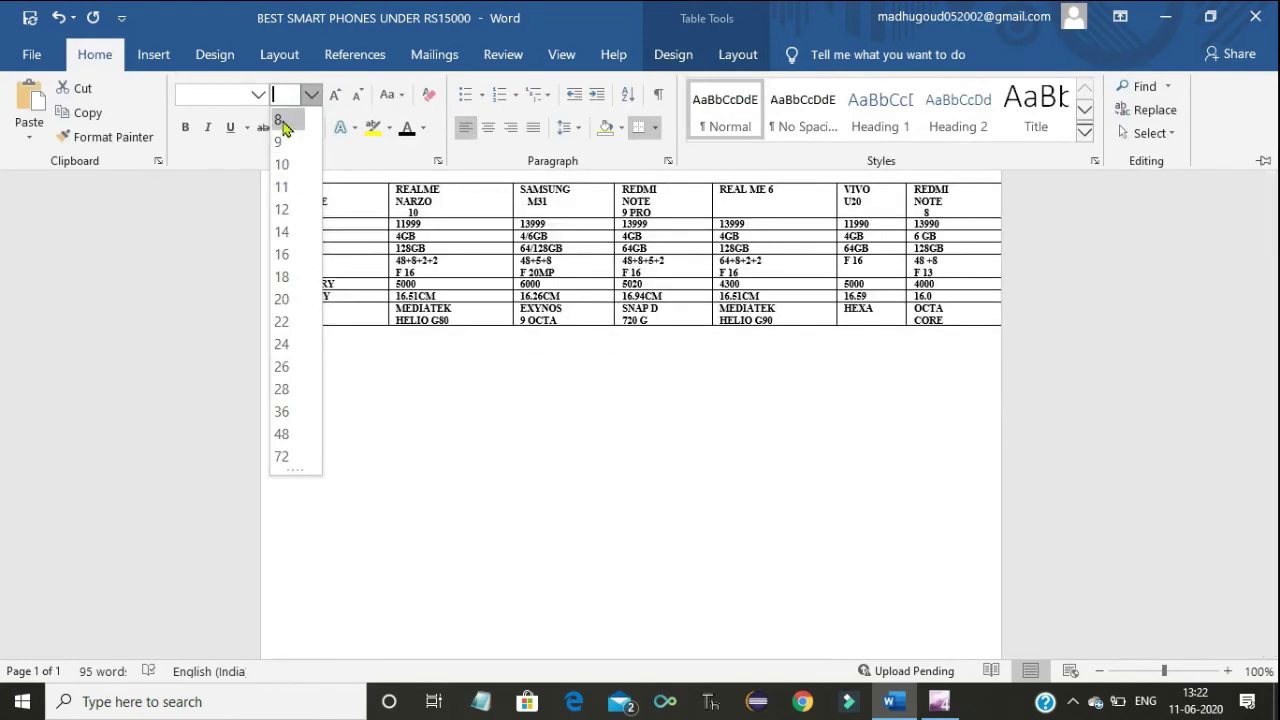
click(283, 209)
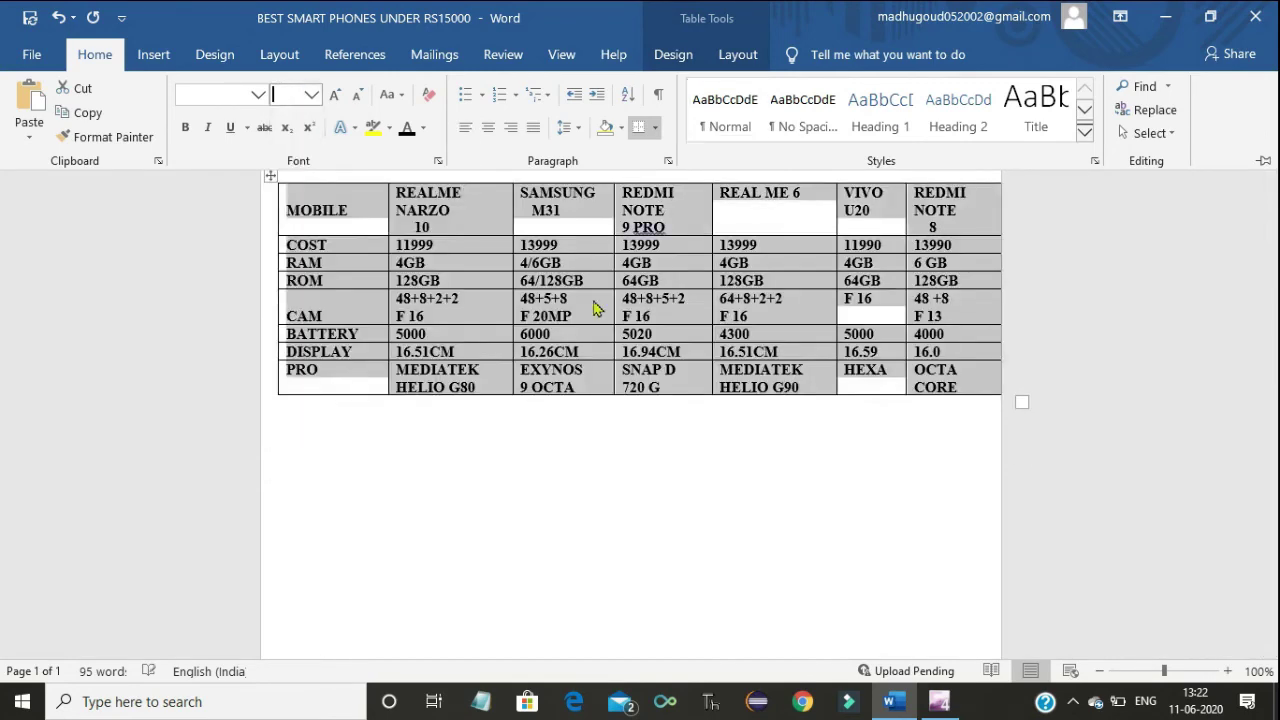
key(ctrl+F1)
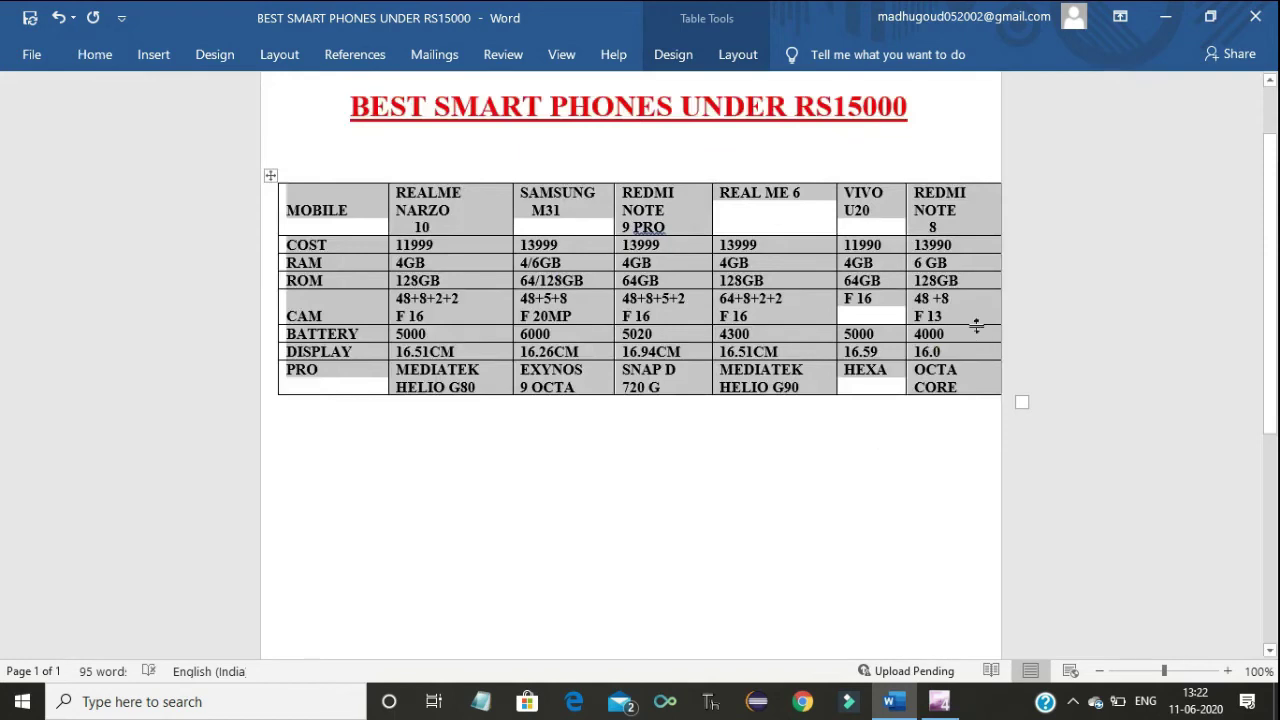
double_click(755, 355)
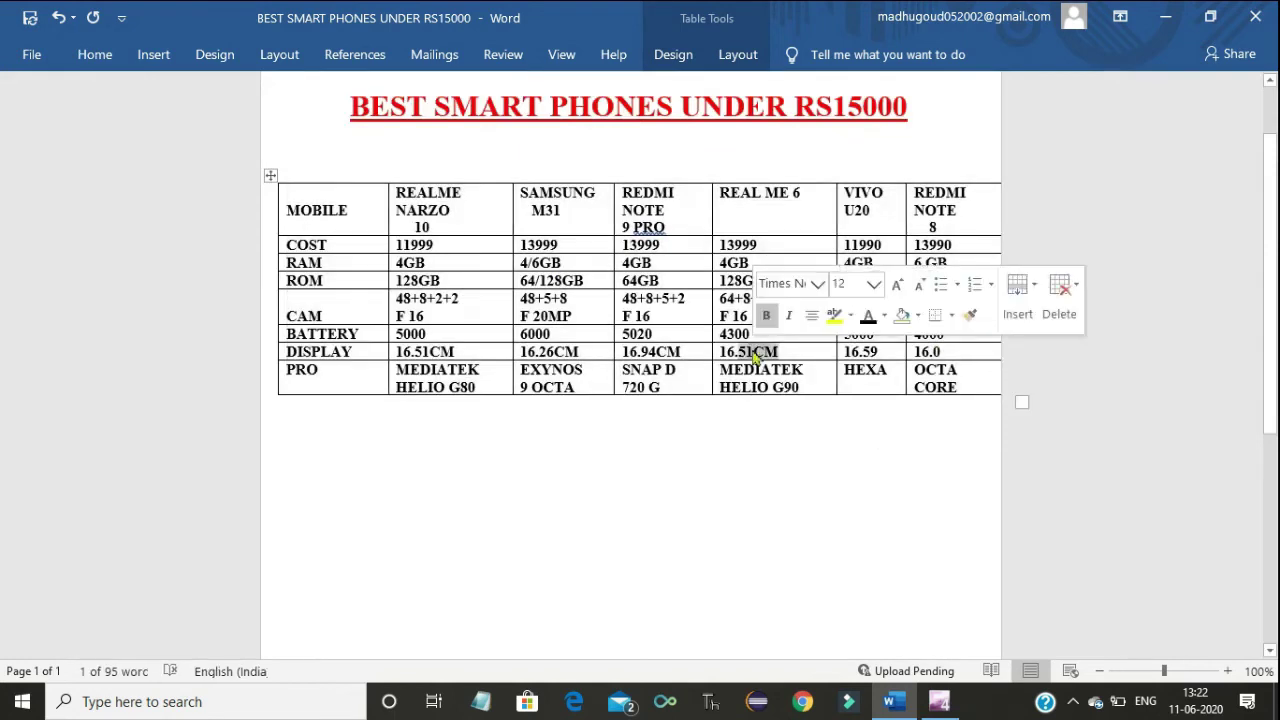
click(958, 370)
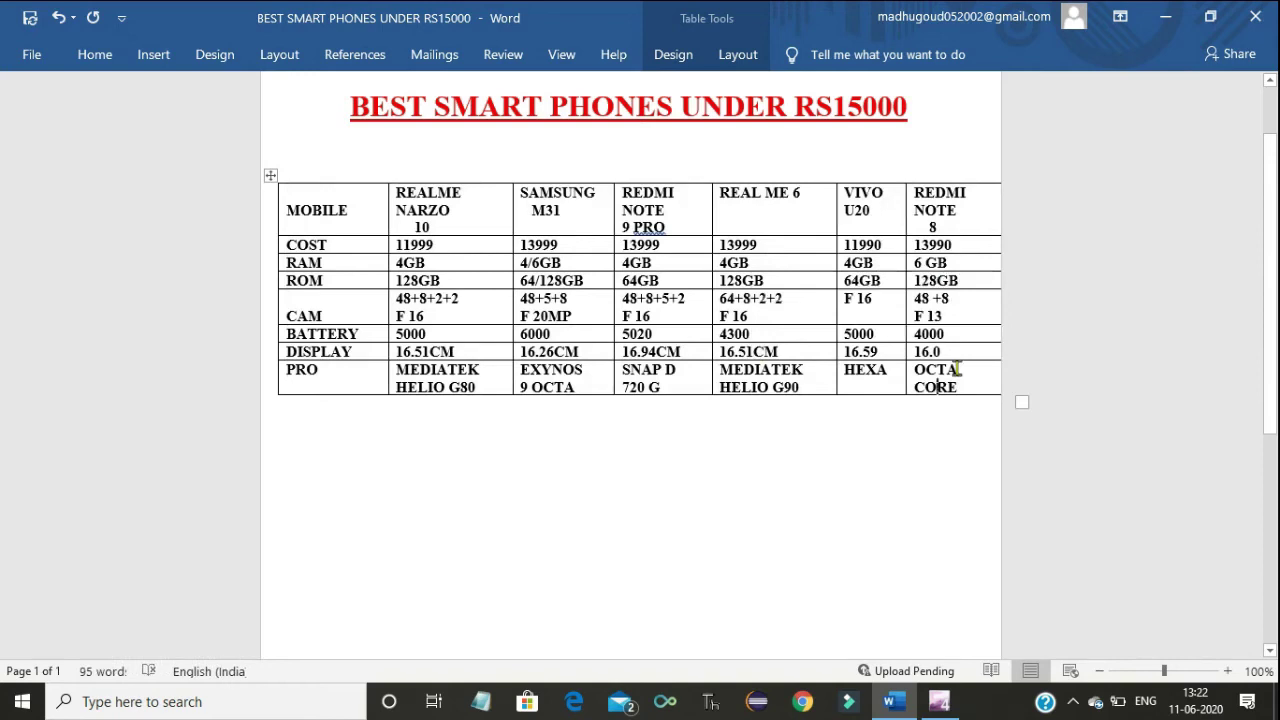
key(Down)
key(Up)
click(614, 451)
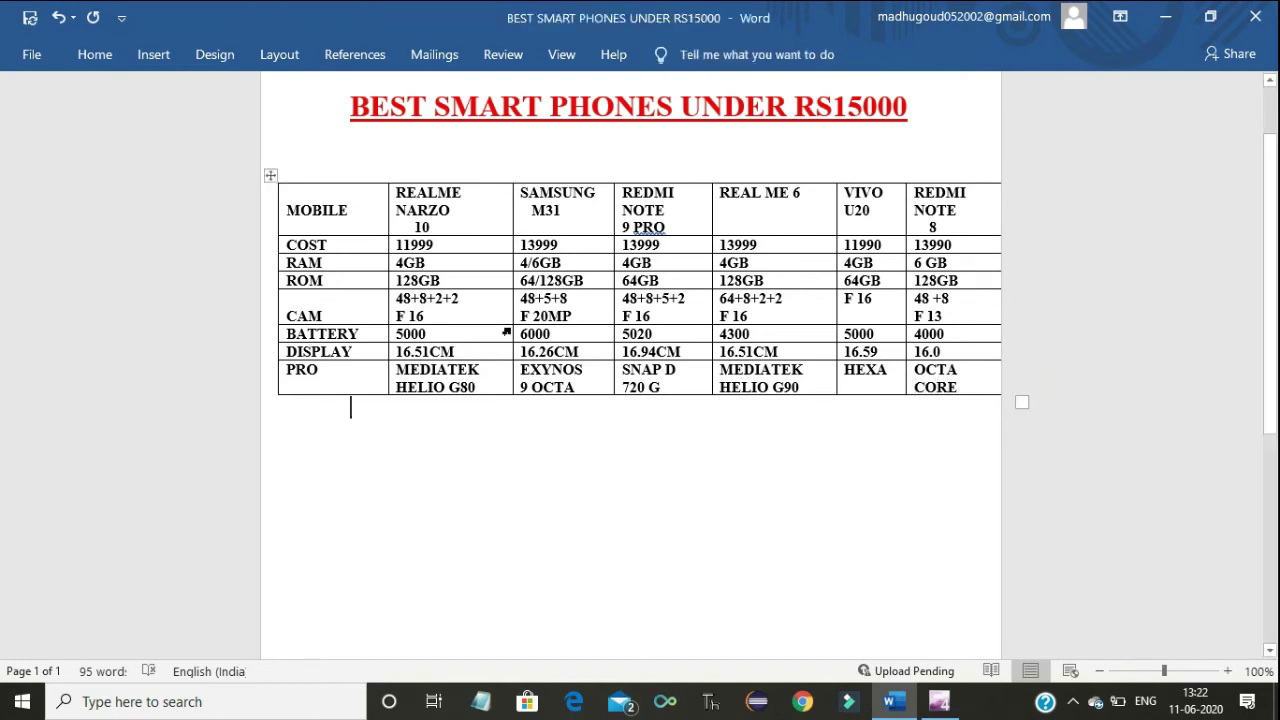
Step: Increase the heights of the table rows from COST down to PRO to give each row more space
drag(514, 396, 520, 459)
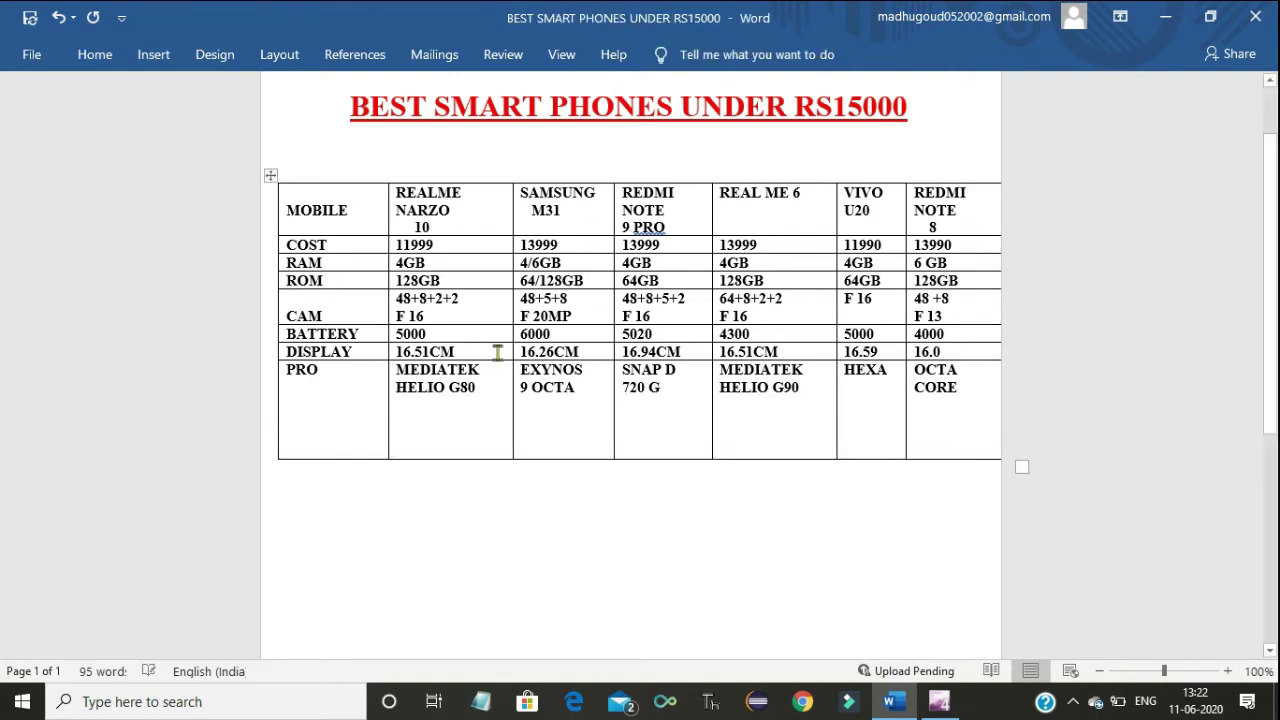
drag(499, 363, 503, 398)
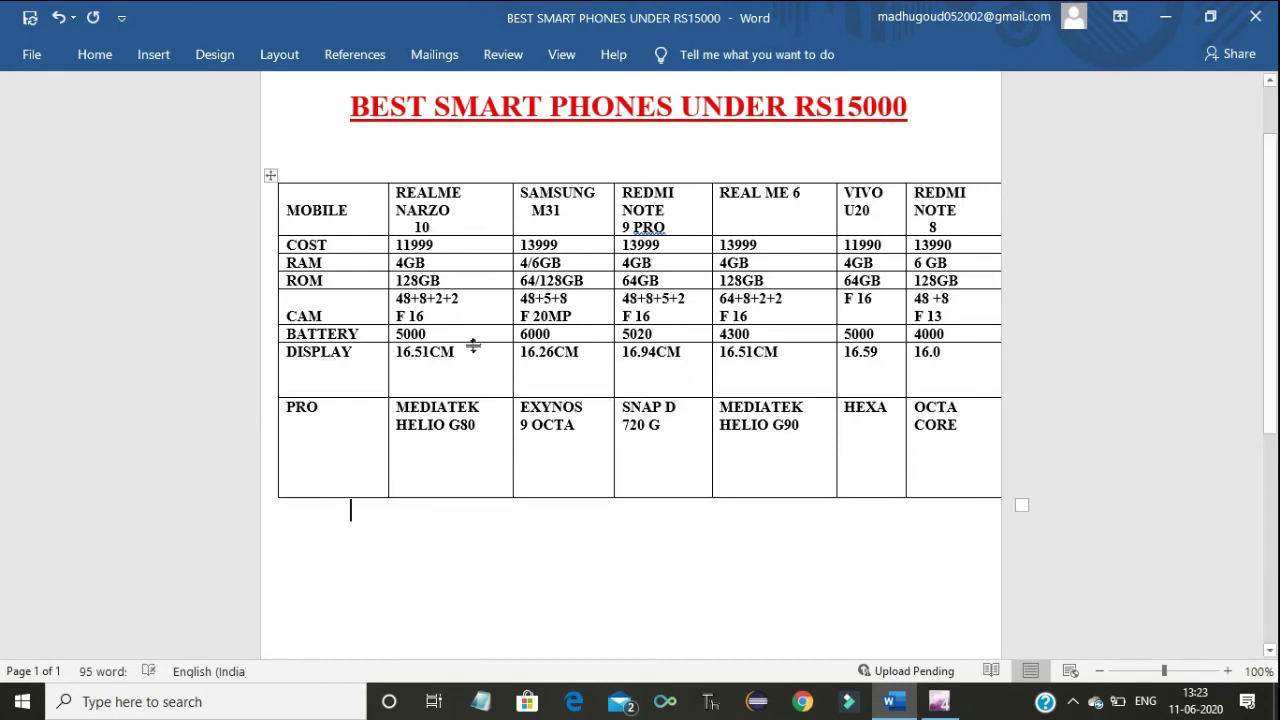
drag(480, 344, 480, 372)
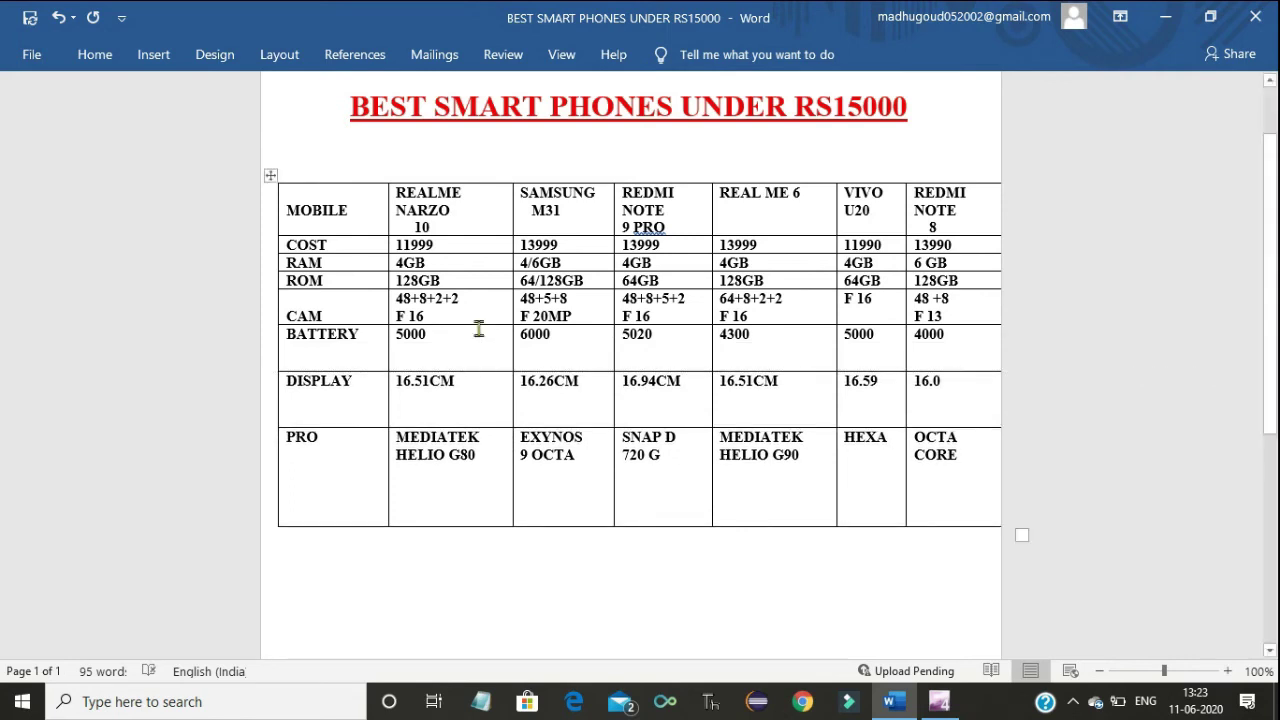
drag(480, 324, 480, 353)
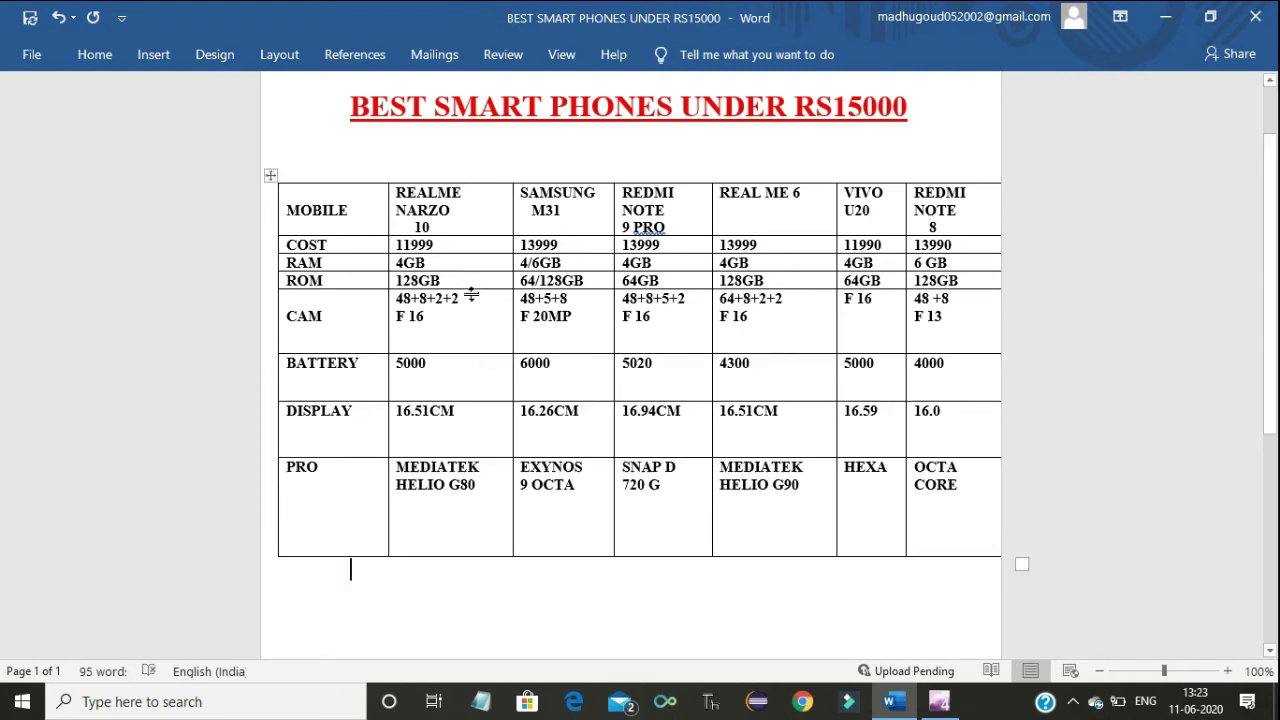
drag(471, 291, 471, 319)
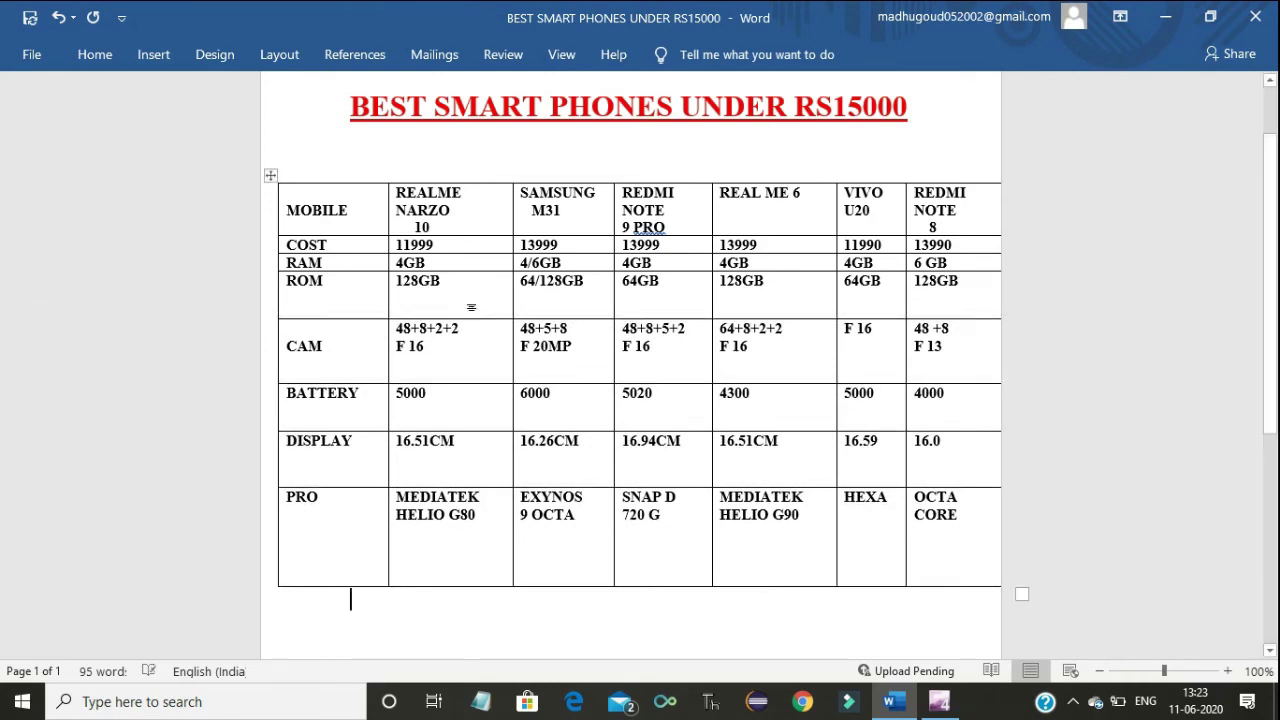
mouse_move(469, 272)
mouse_down()
mouse_move(469, 298)
mouse_move(469, 260)
mouse_move(469, 274)
mouse_up()
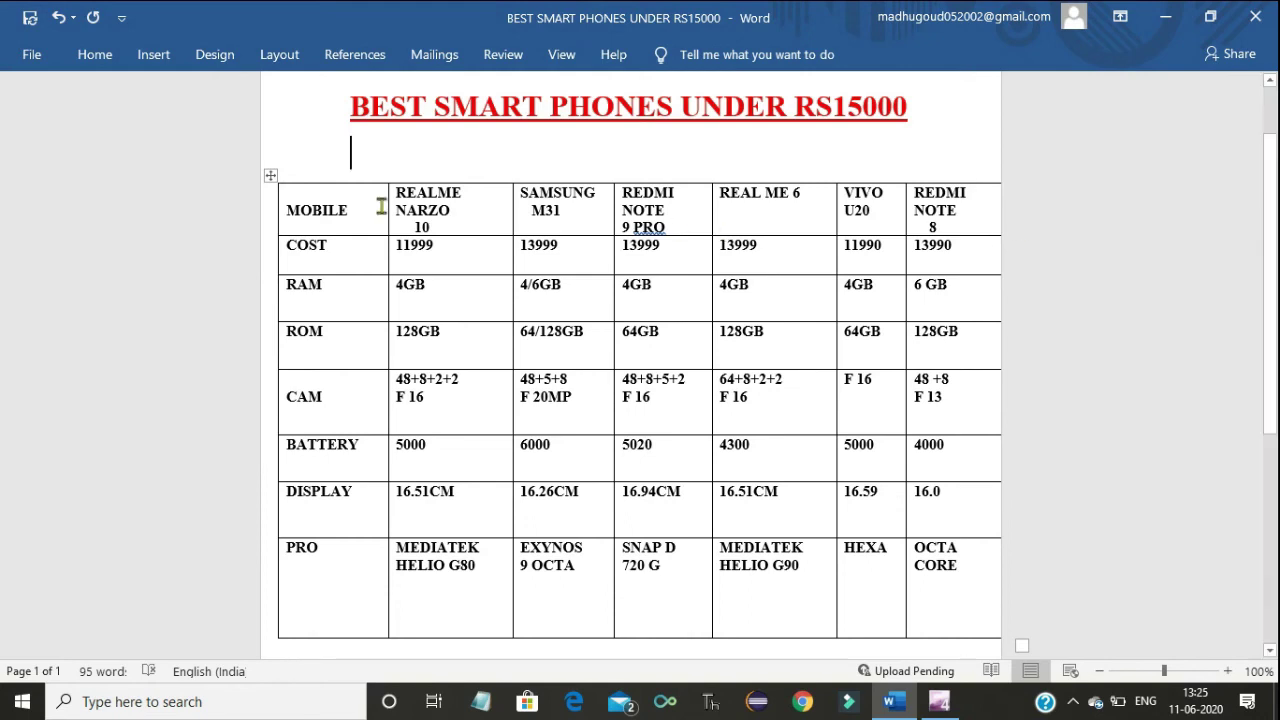
Step: Shade the header row from MOBILE through REDMI NOTE 8 with the dark blue-gray theme color
drag(398, 192, 883, 230)
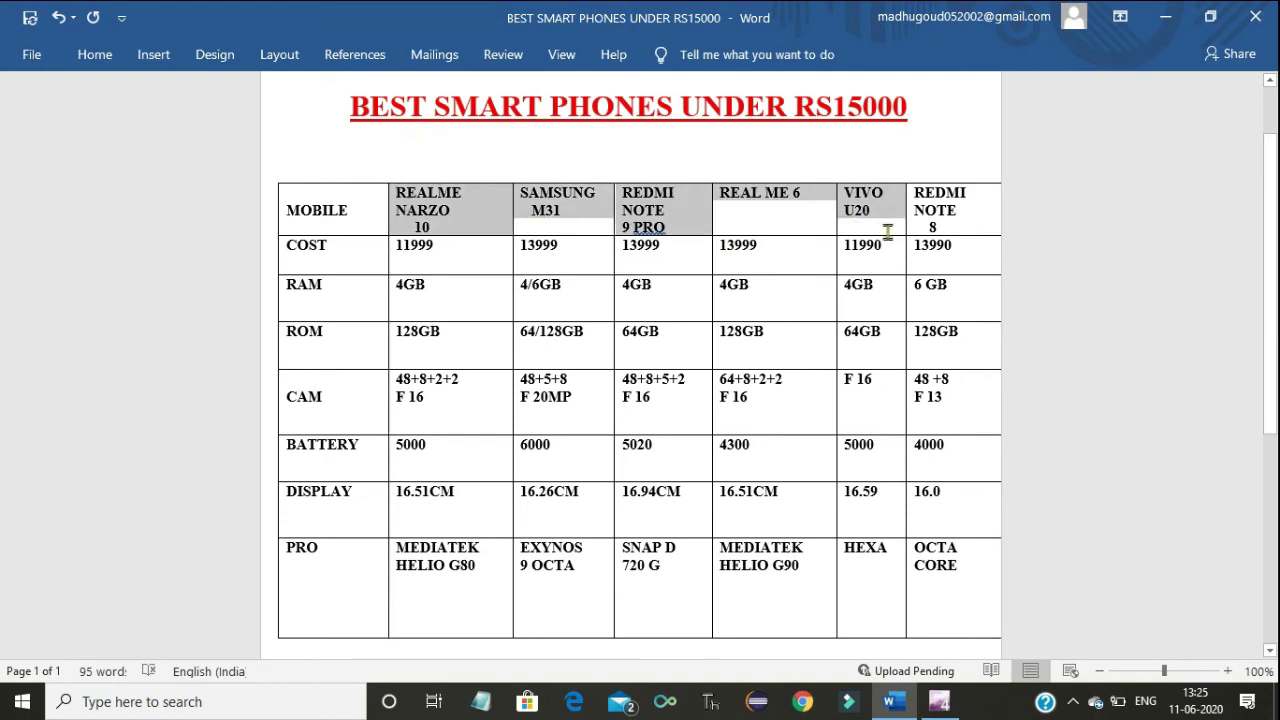
click(281, 208)
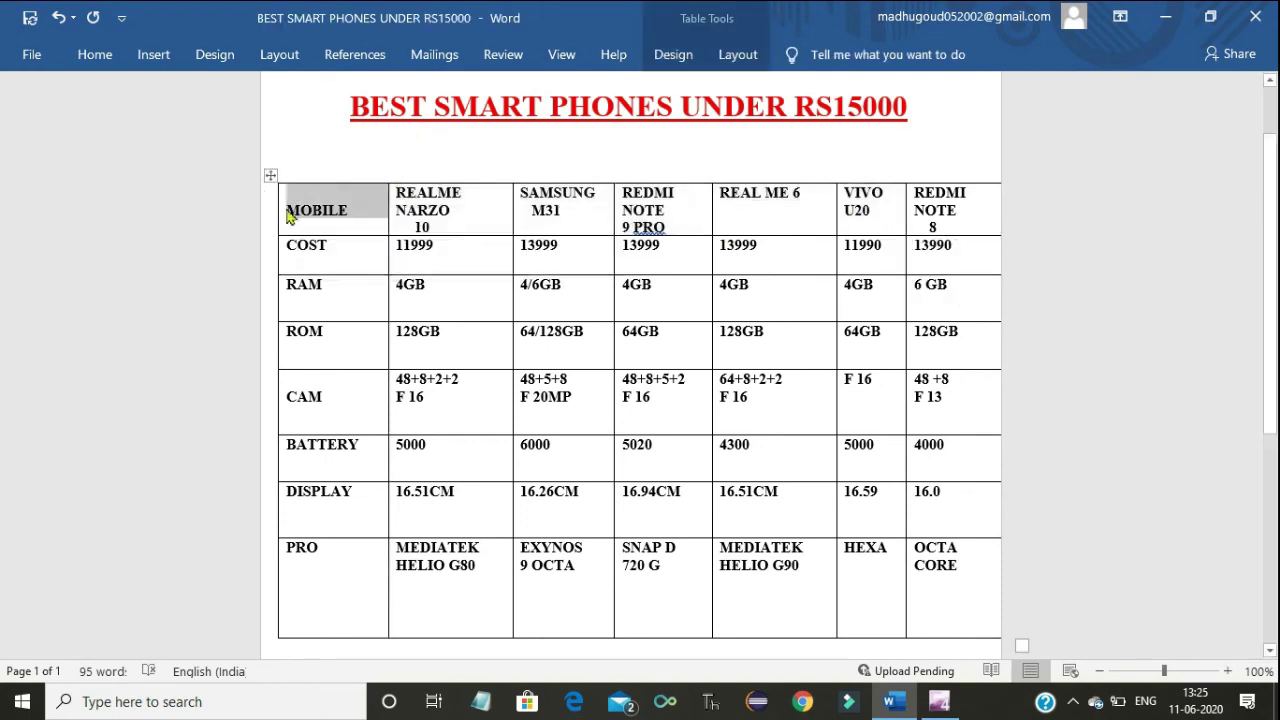
click(287, 209)
drag(287, 208, 941, 226)
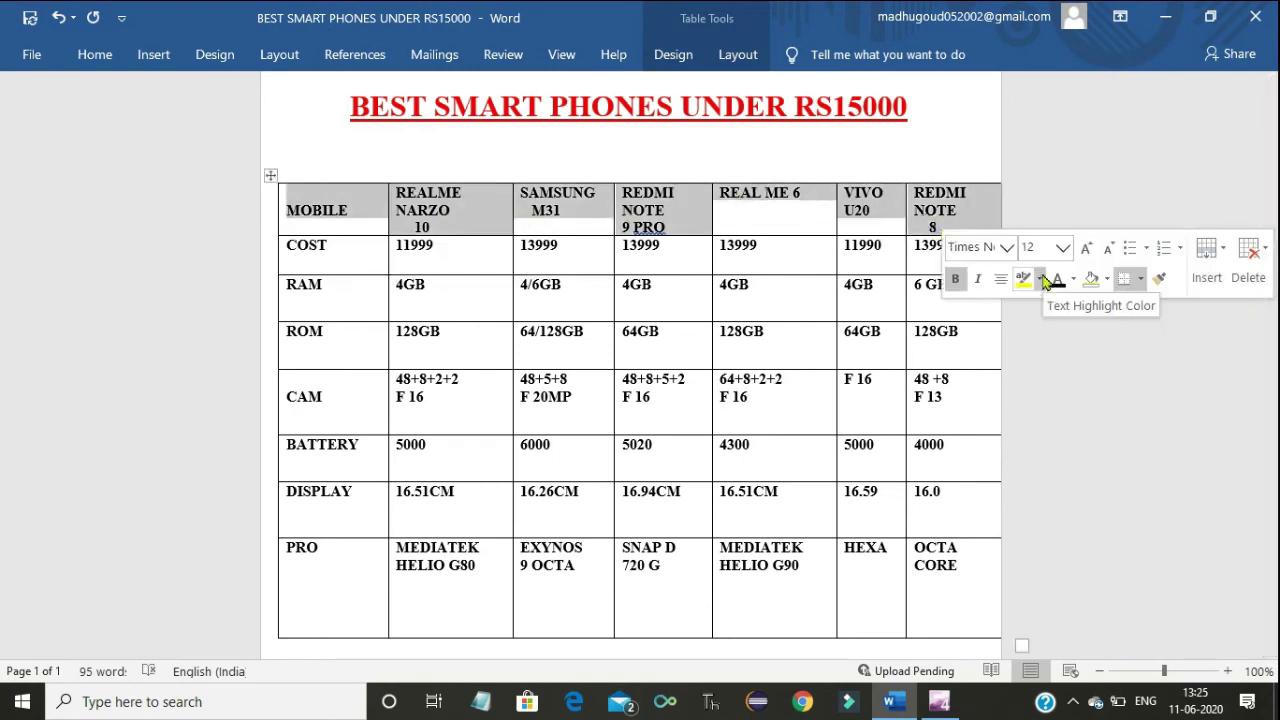
click(1108, 282)
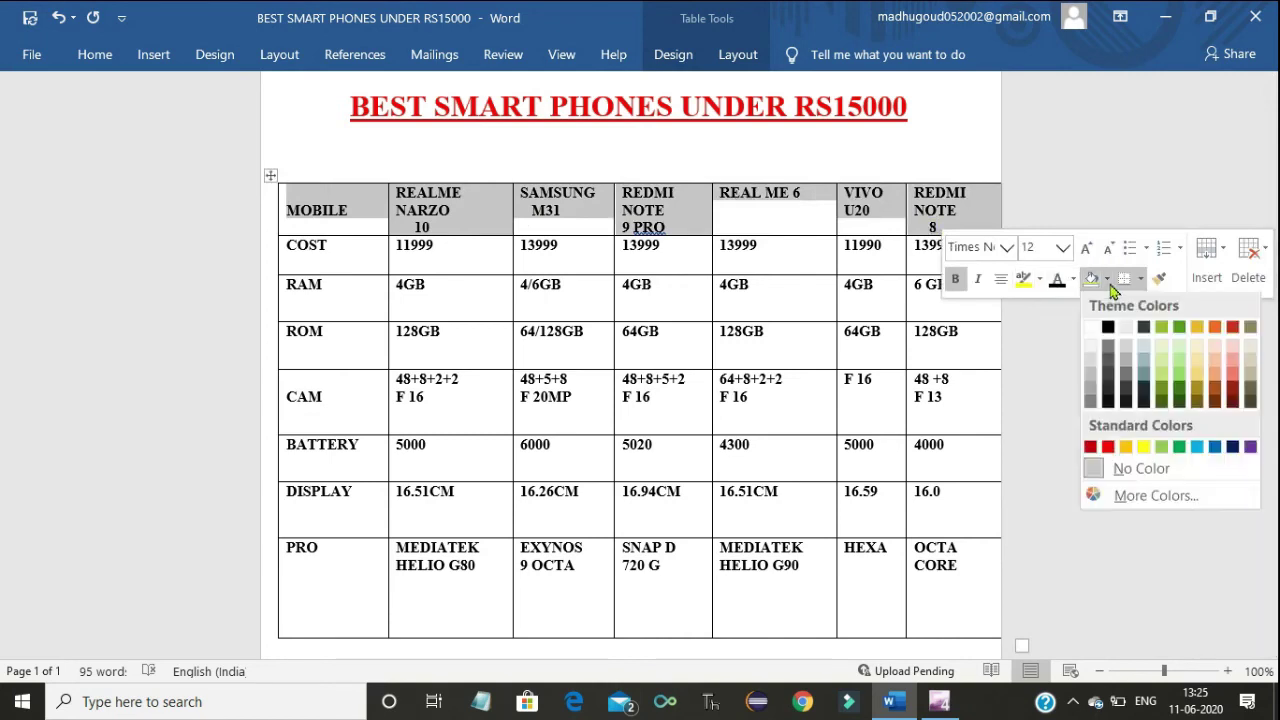
click(1143, 332)
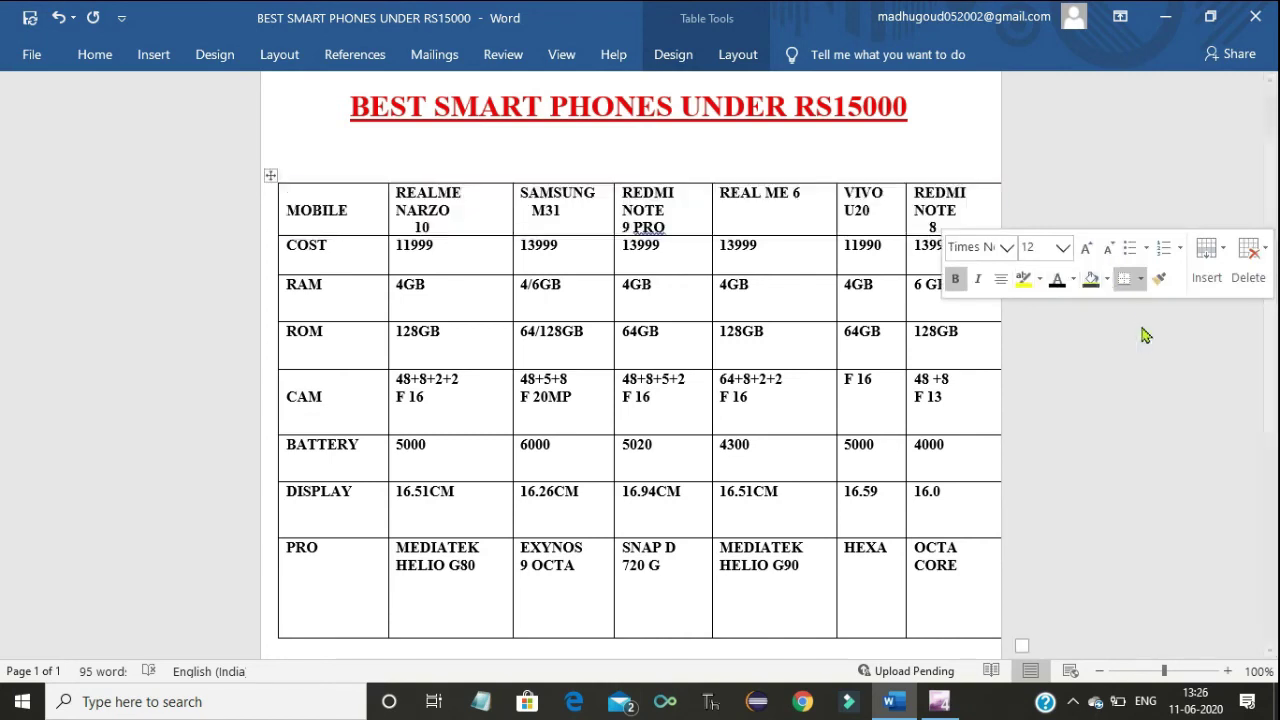
Step: Set the text in the dark header row to white
click(1074, 281)
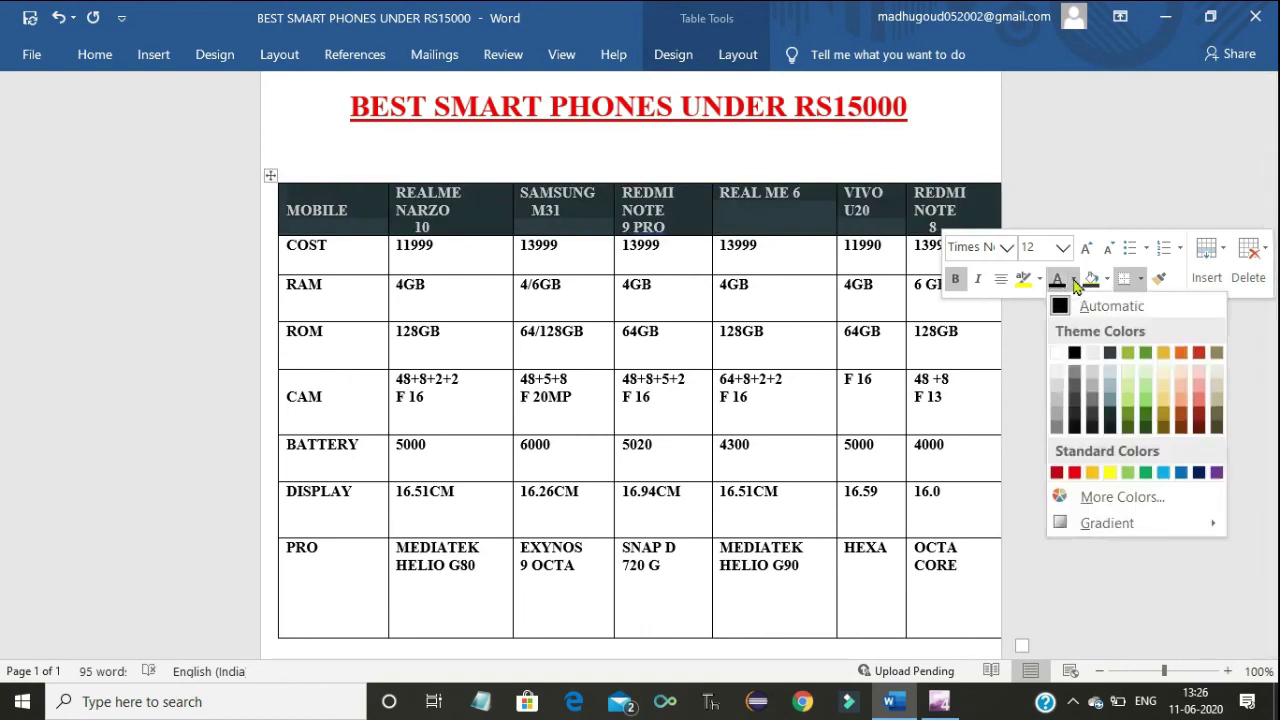
click(1058, 353)
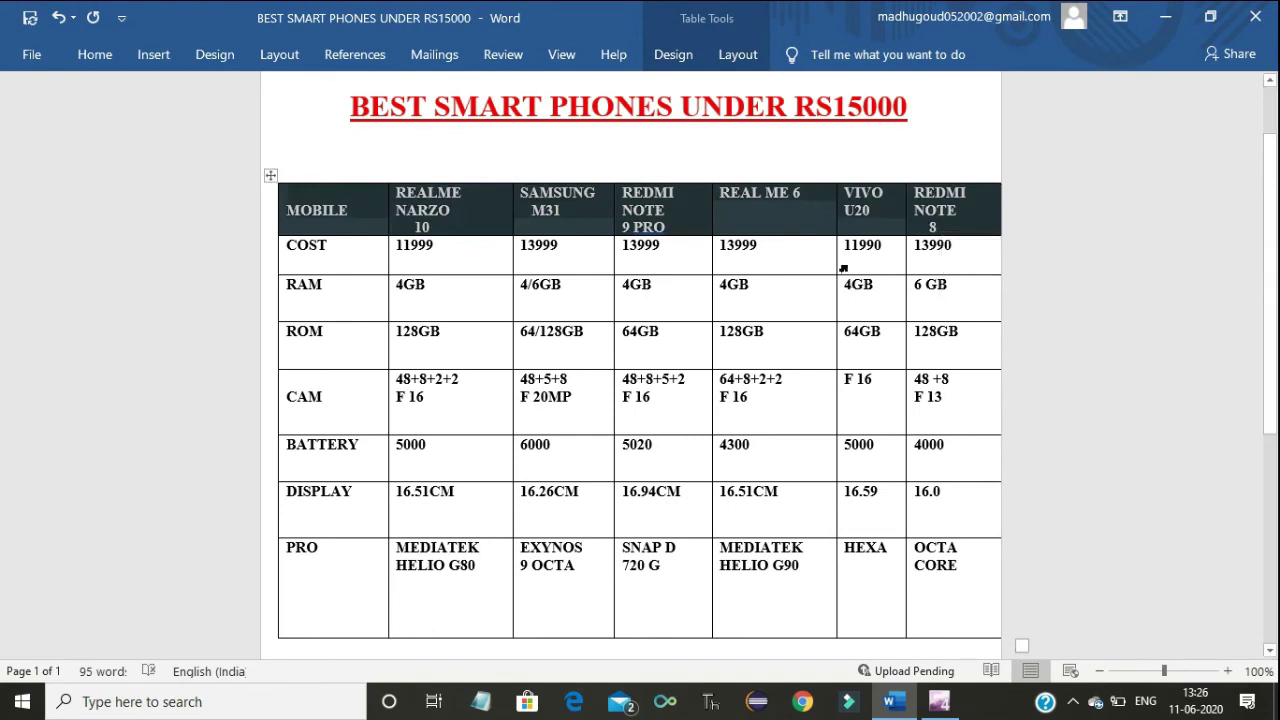
right_click(857, 213)
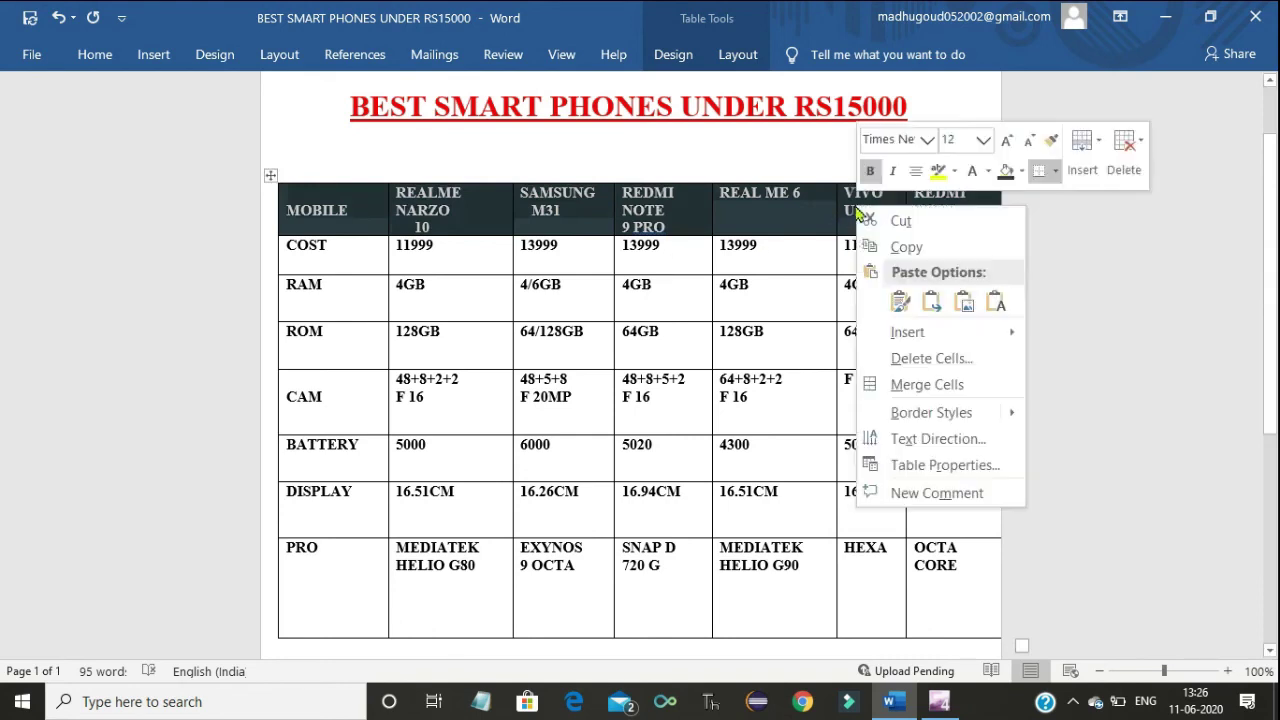
click(988, 172)
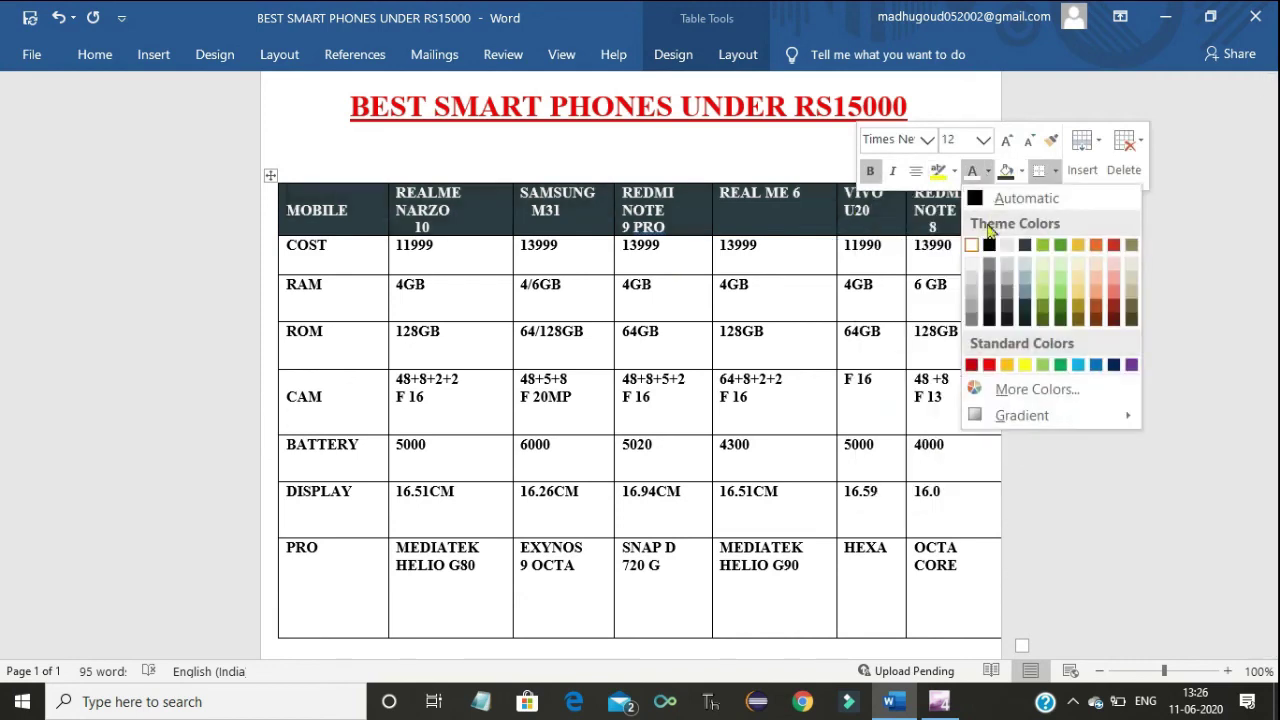
click(972, 247)
click(955, 250)
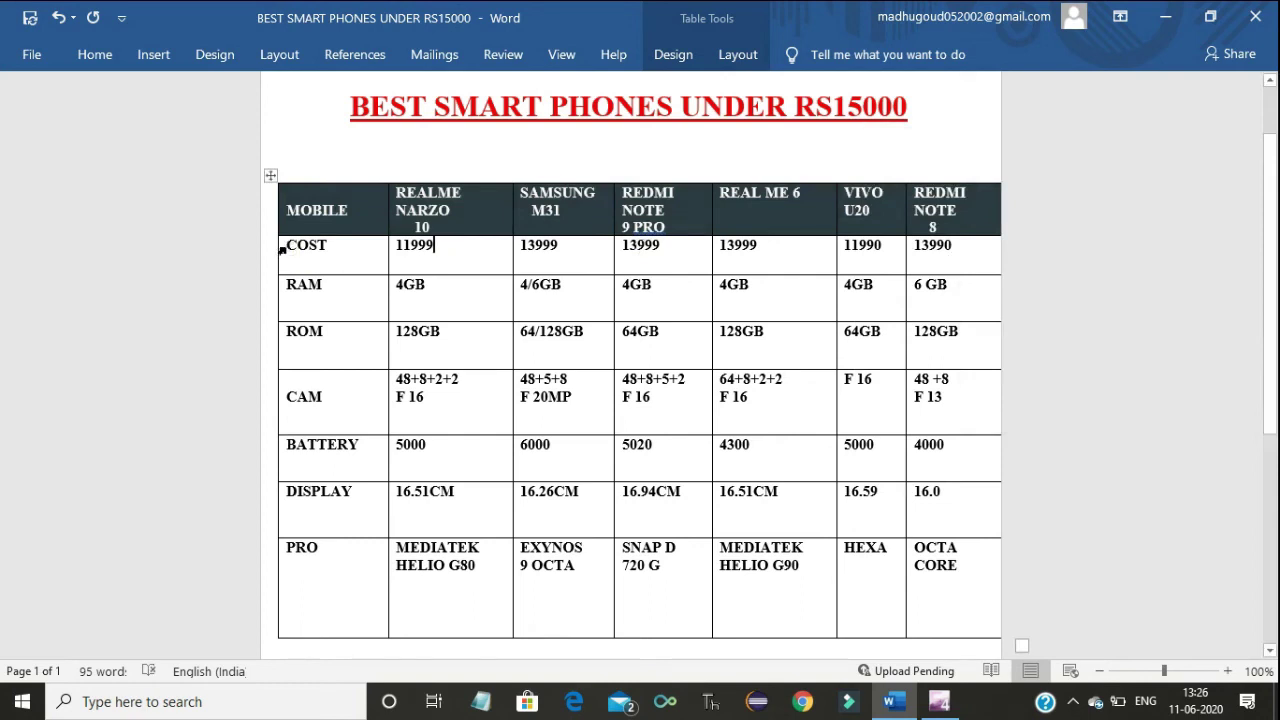
Step: Shade the COST row light blue-gray and set its text to standard red
drag(288, 248, 952, 248)
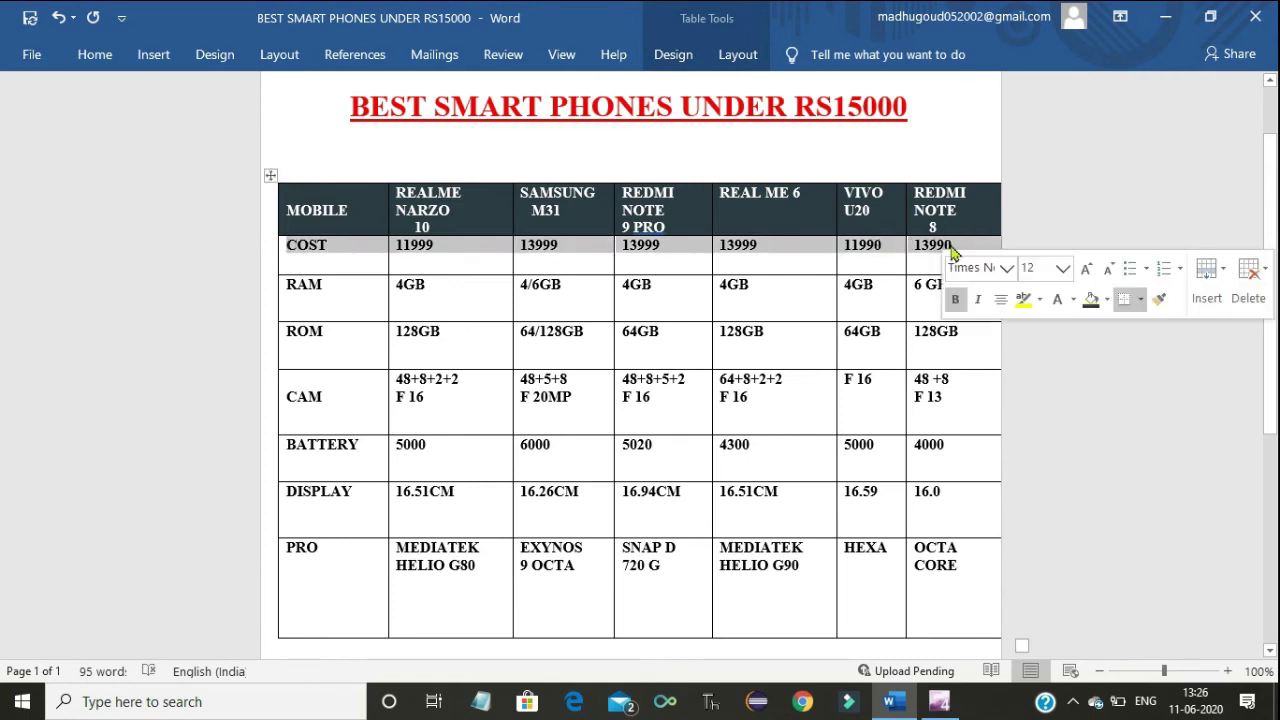
click(1106, 300)
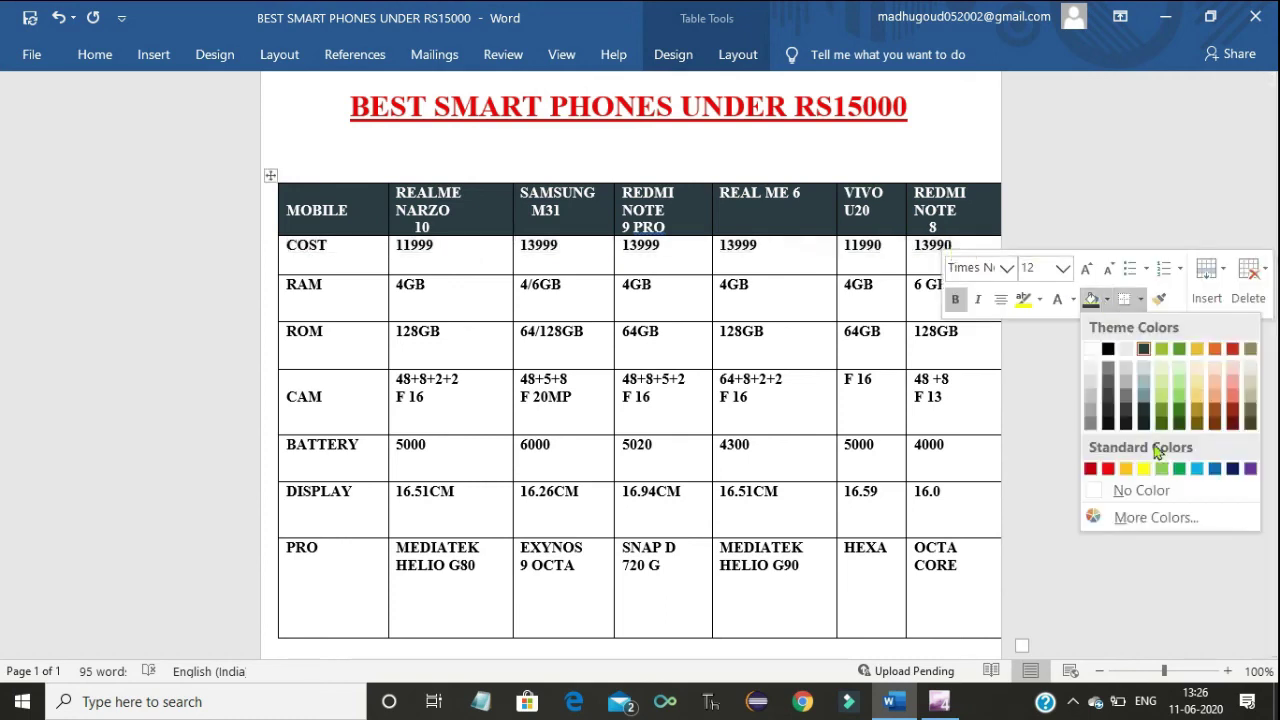
click(1144, 394)
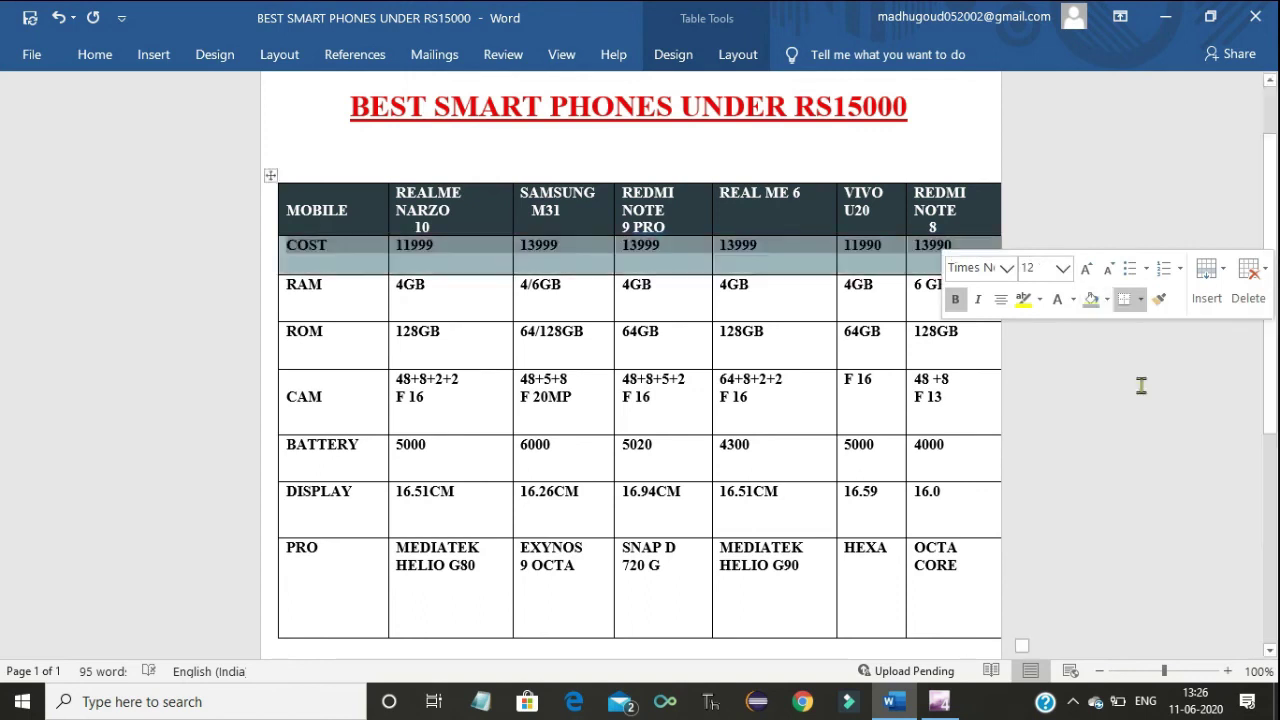
click(1073, 300)
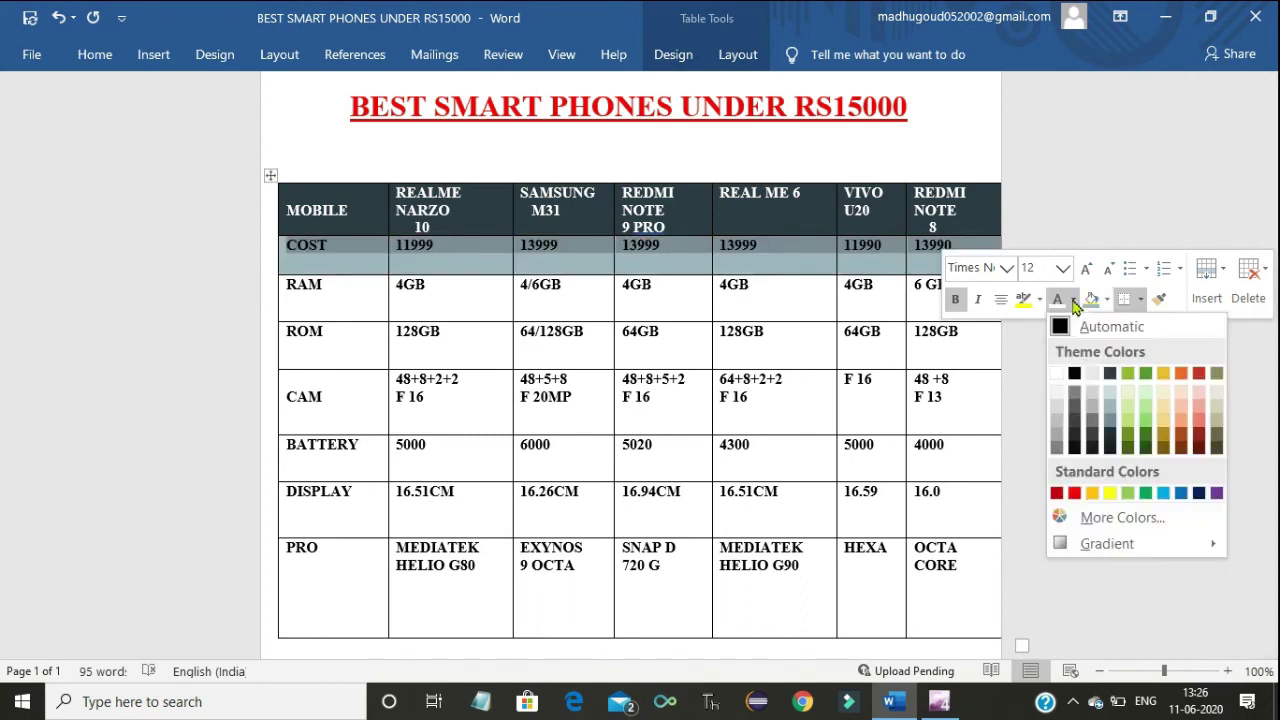
click(1074, 493)
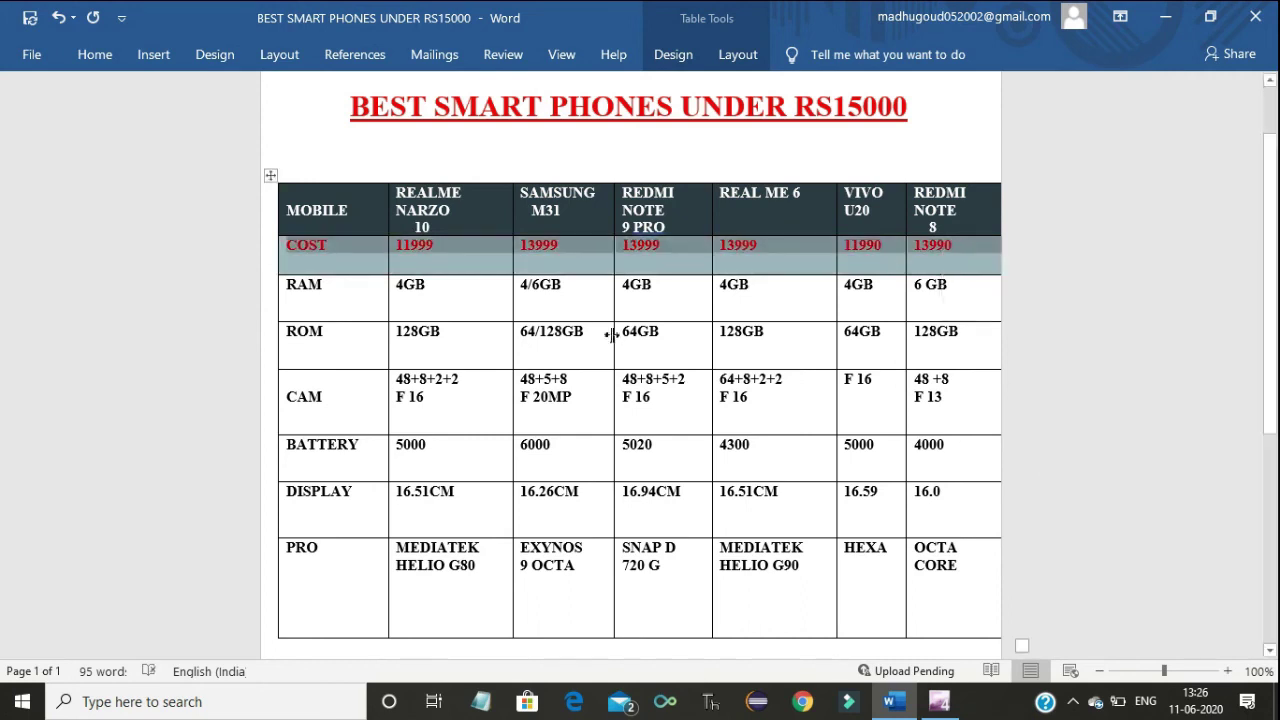
click(354, 275)
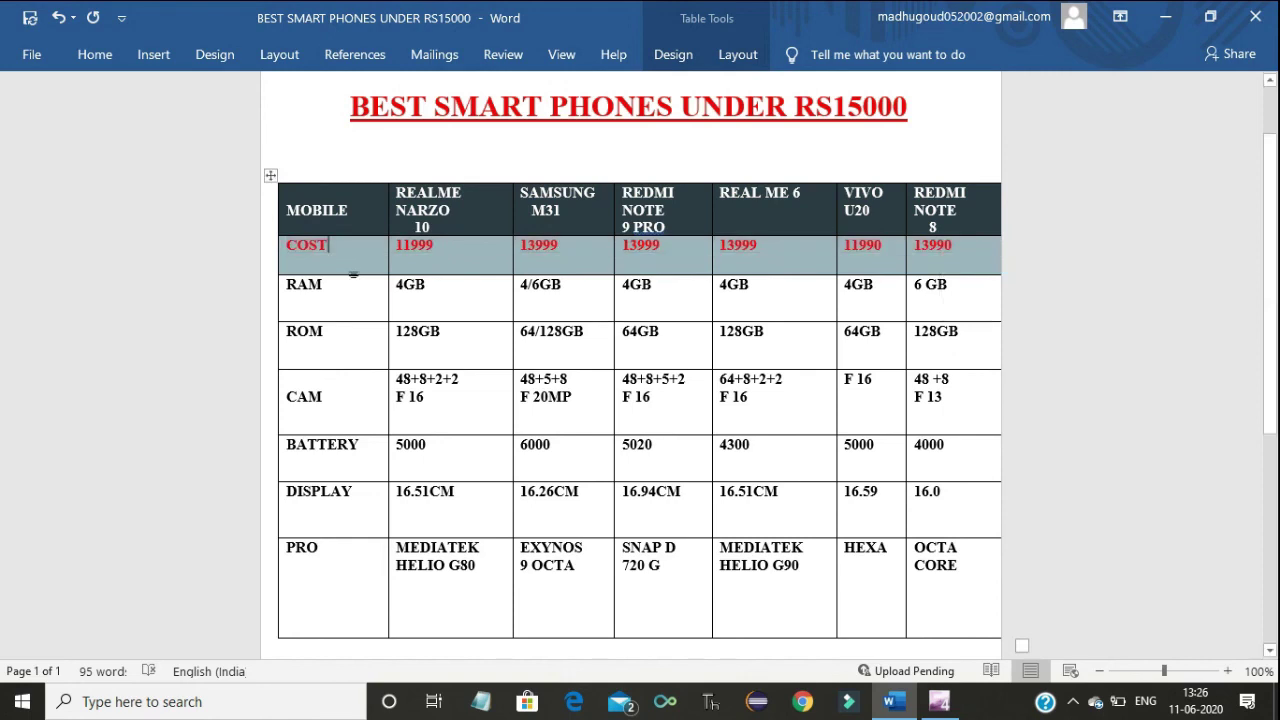
Step: Add a blank line above the text in every COST row cell and one below the COST label to center the row's text vertically
click(288, 244)
key(Return)
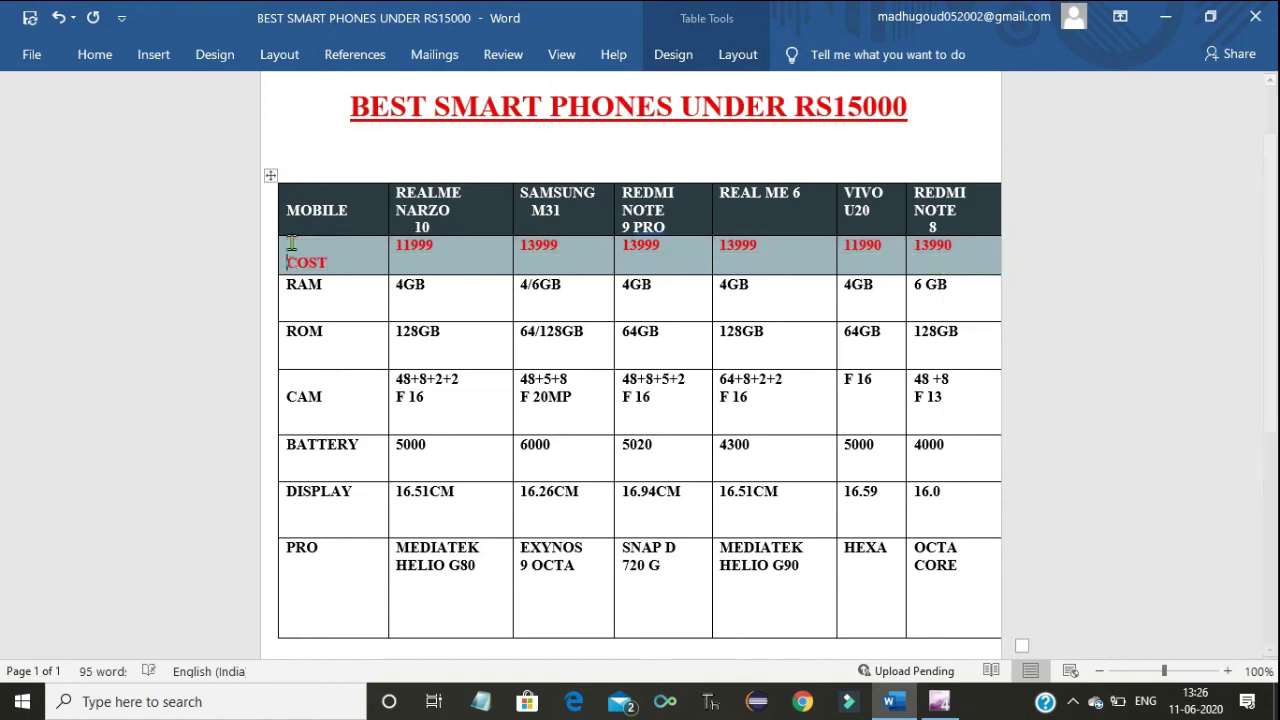
click(397, 246)
key(Return)
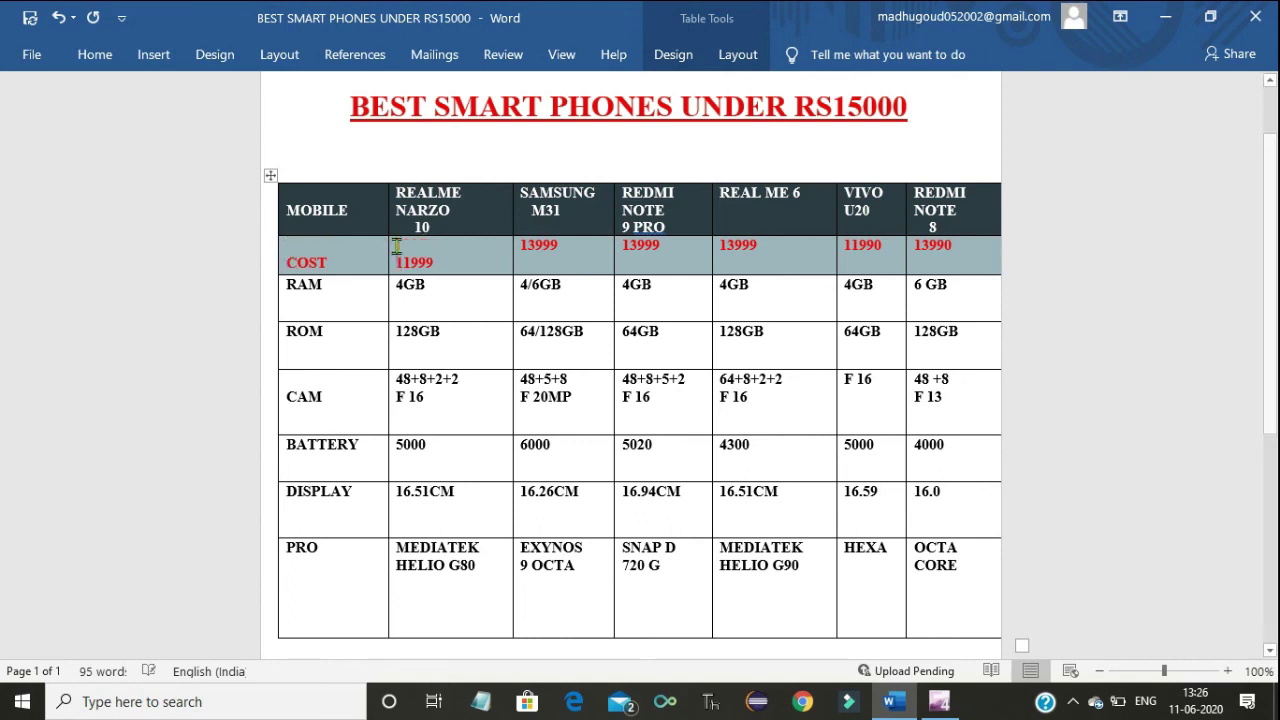
click(521, 246)
key(Return)
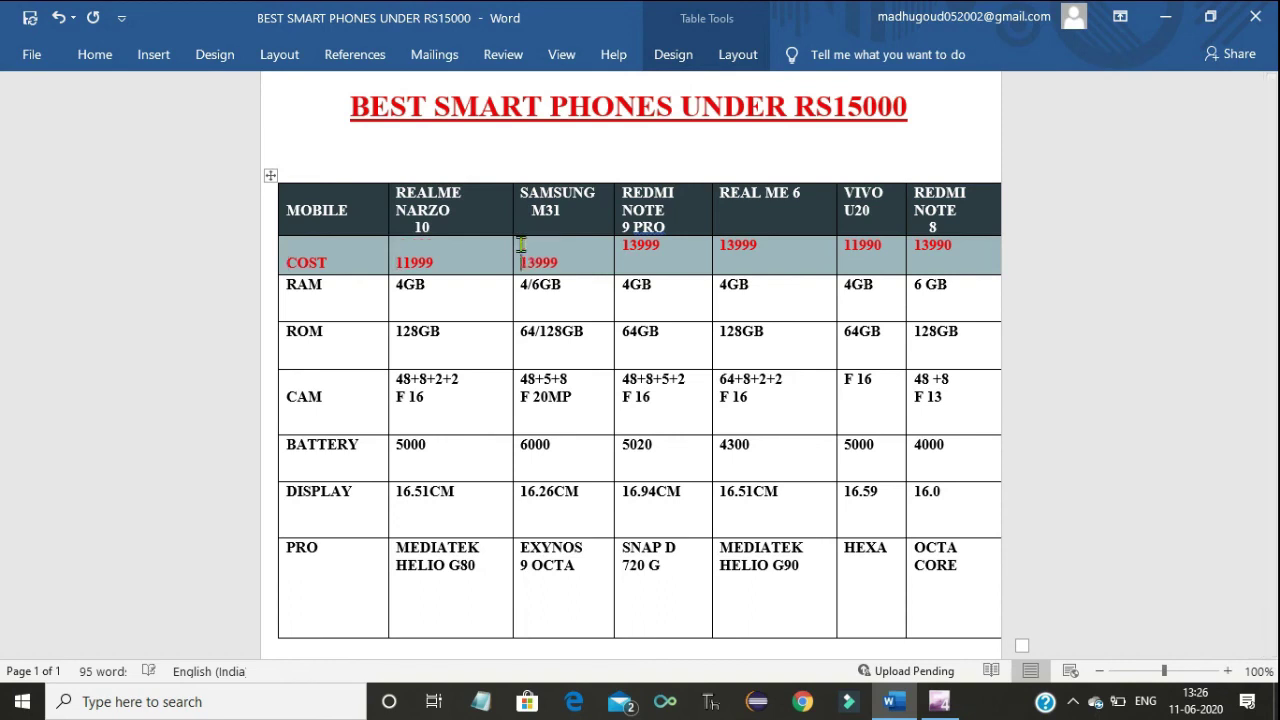
click(624, 246)
key(Return)
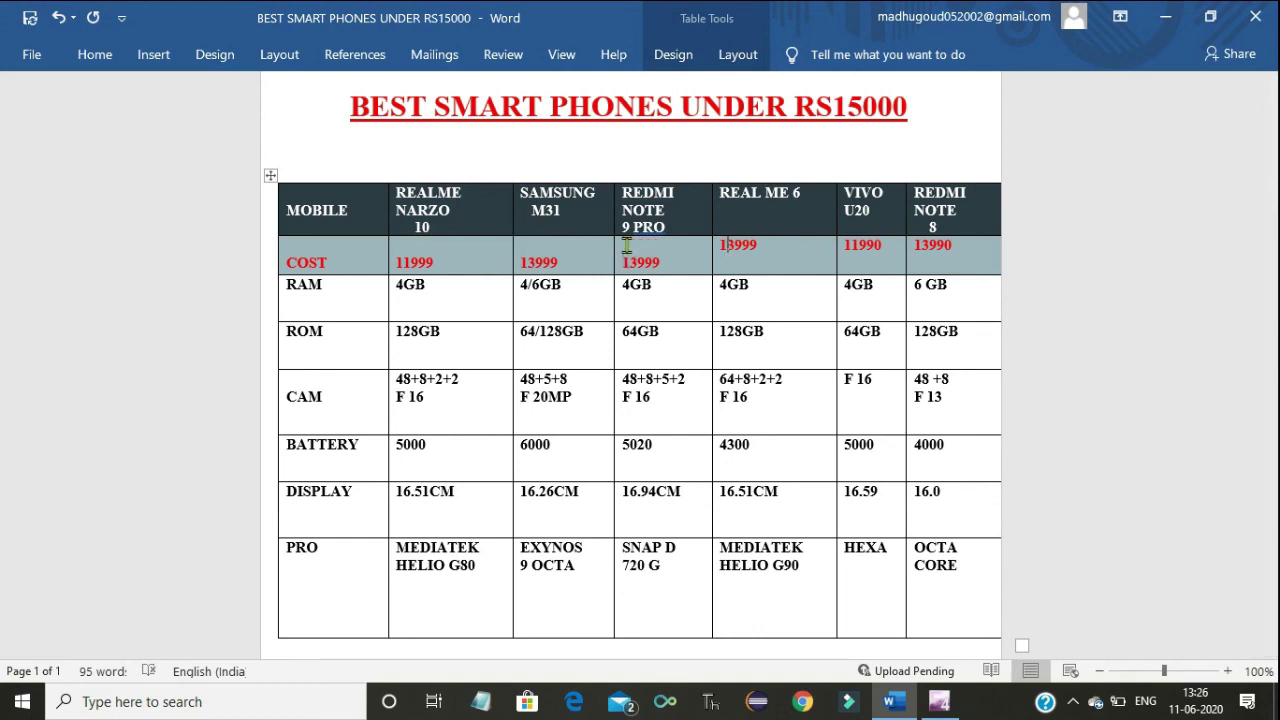
key(Return)
key(Return)
key(Right)
key(Right)
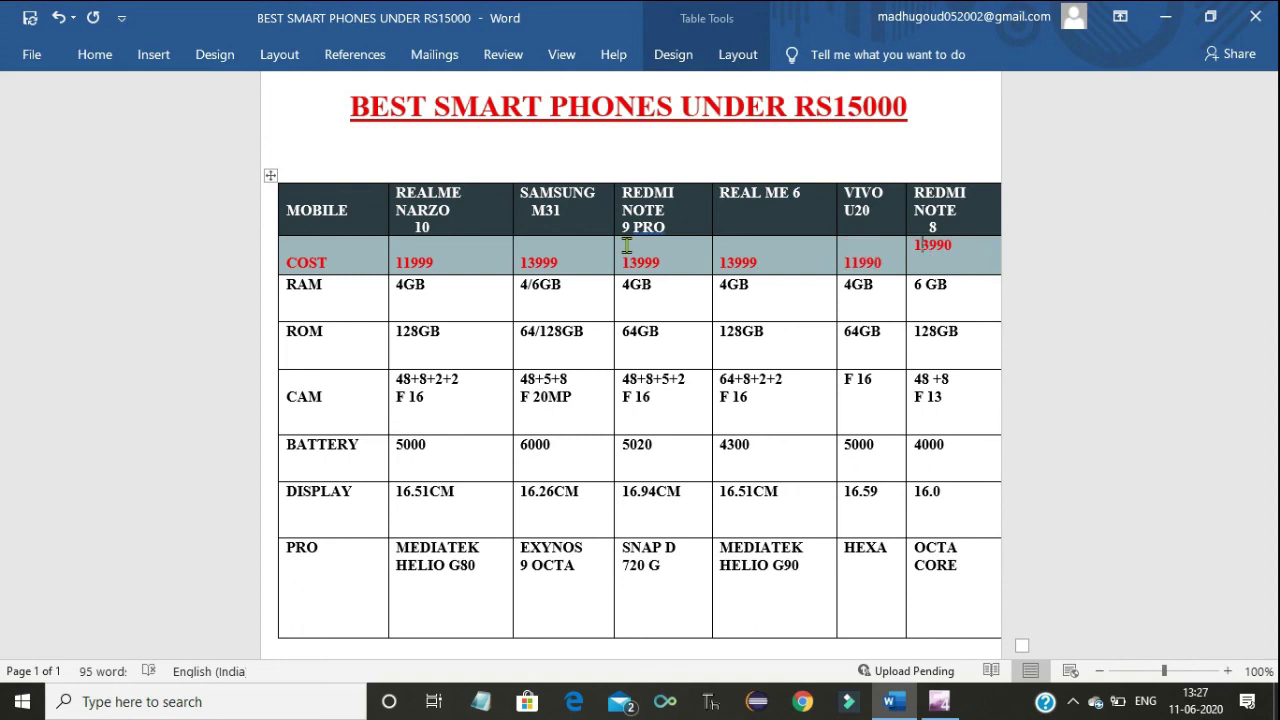
key(Return)
click(341, 262)
key(Return)
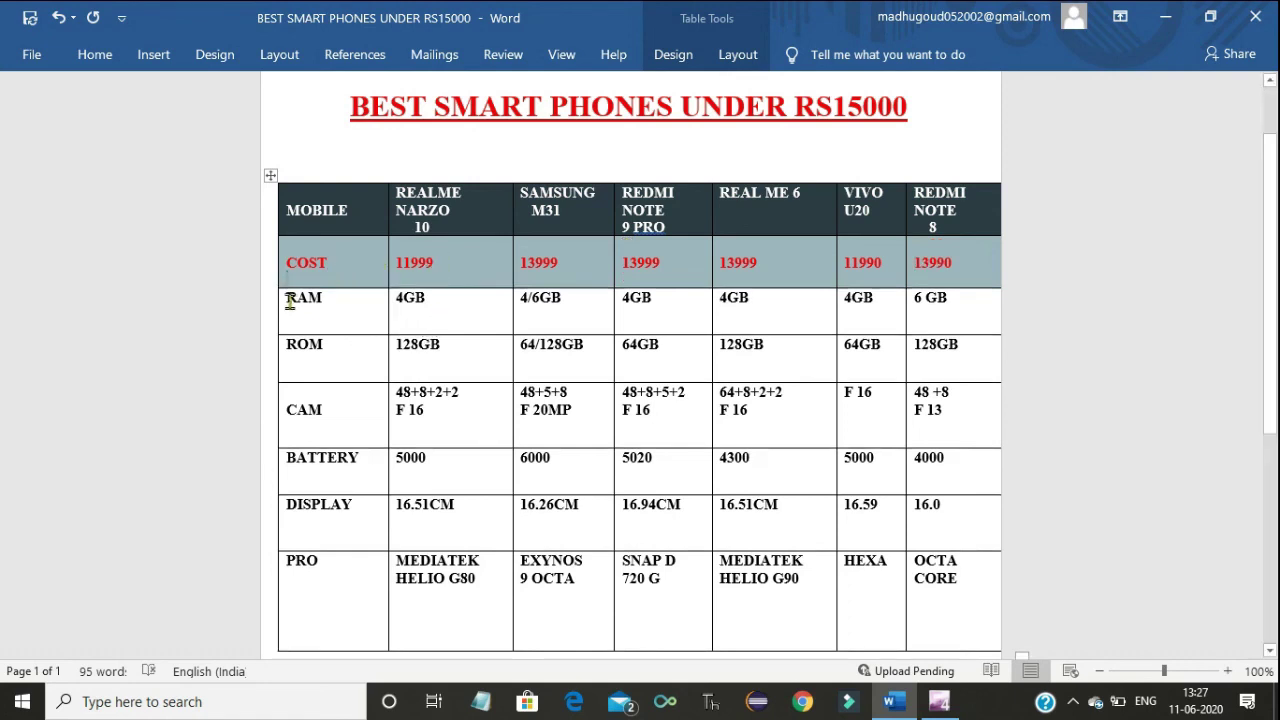
Step: Shade the RAM row from its label through REDMI NOTE 8 with a light gold theme color
drag(289, 300, 951, 306)
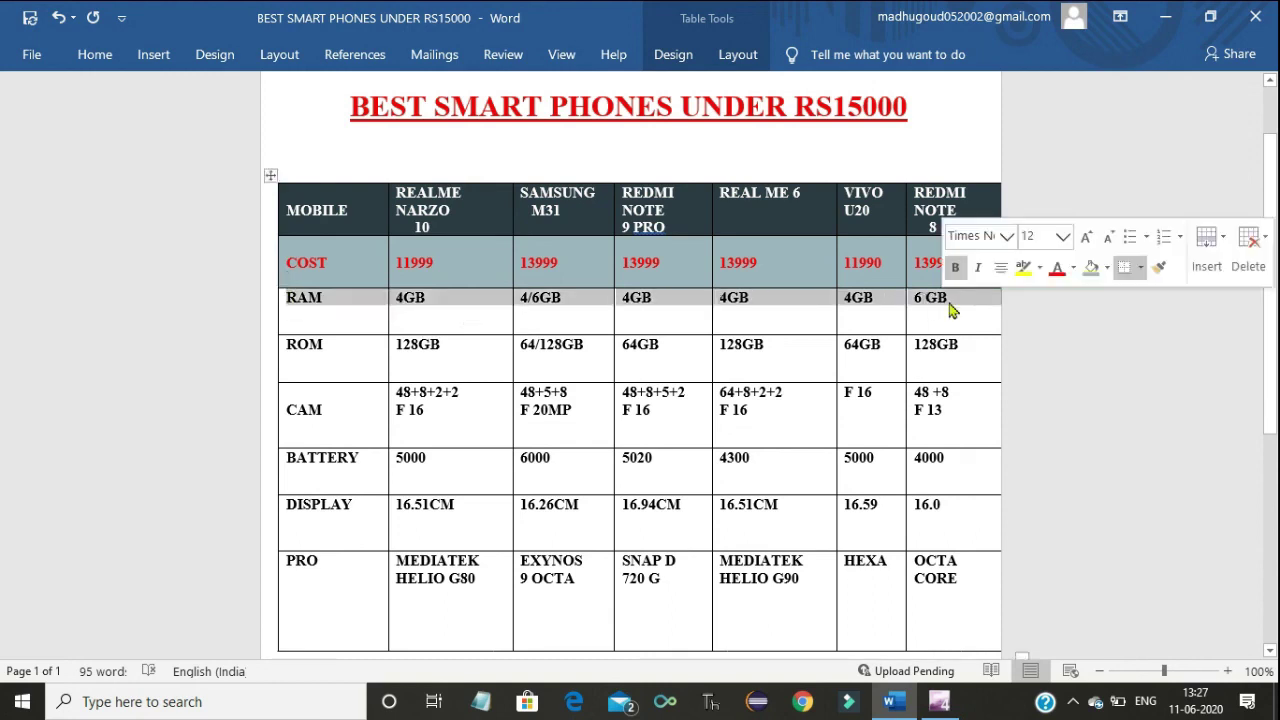
click(1107, 270)
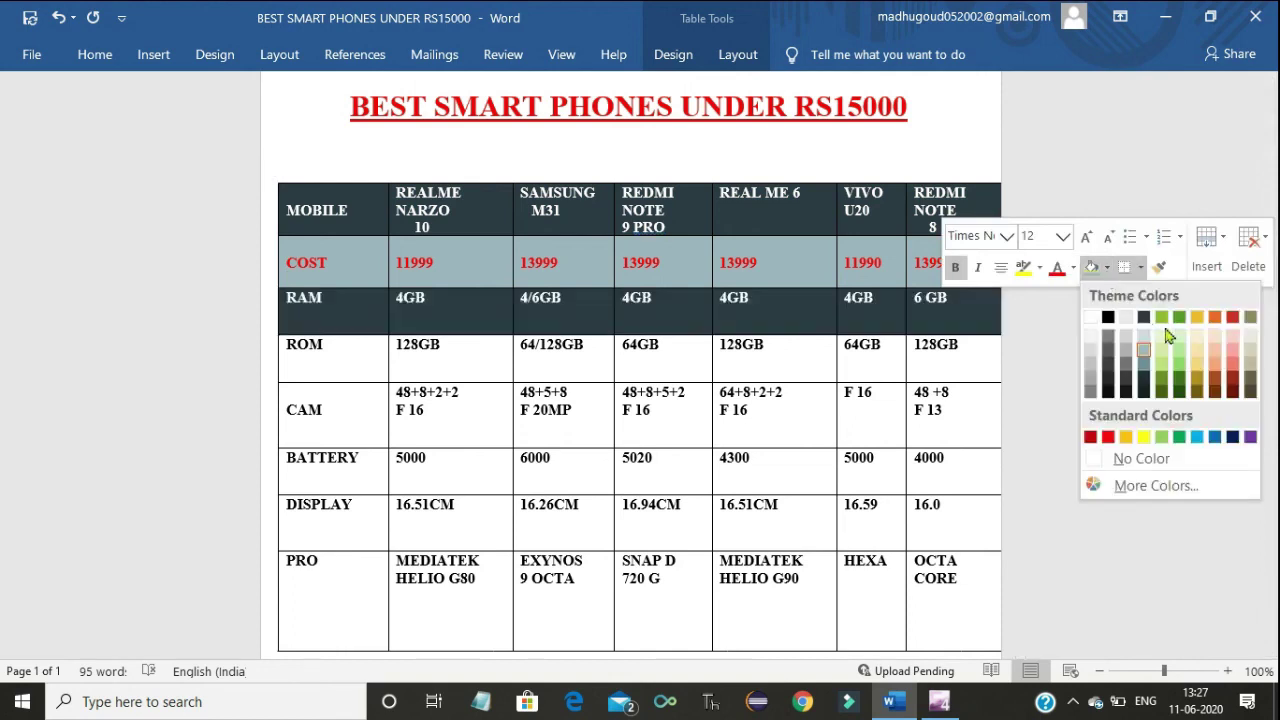
click(1197, 368)
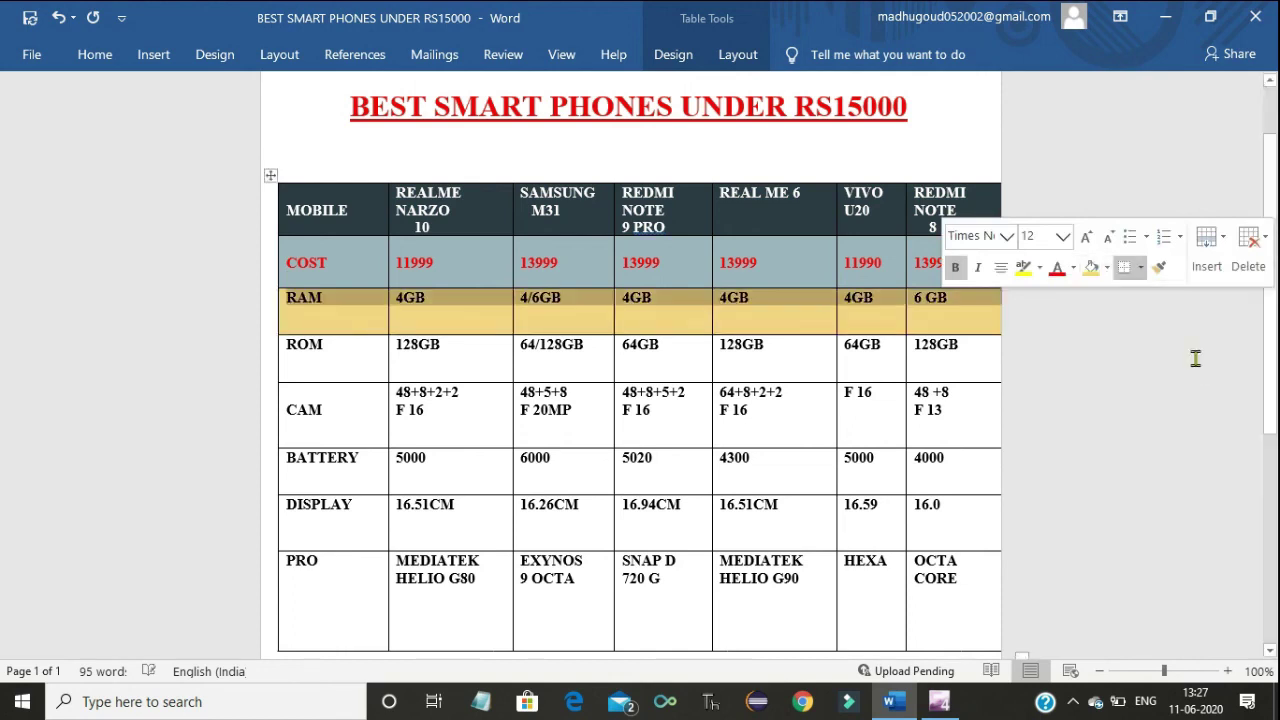
Step: Try standard green on the RAM row's text and return the font color to Automatic
click(1072, 270)
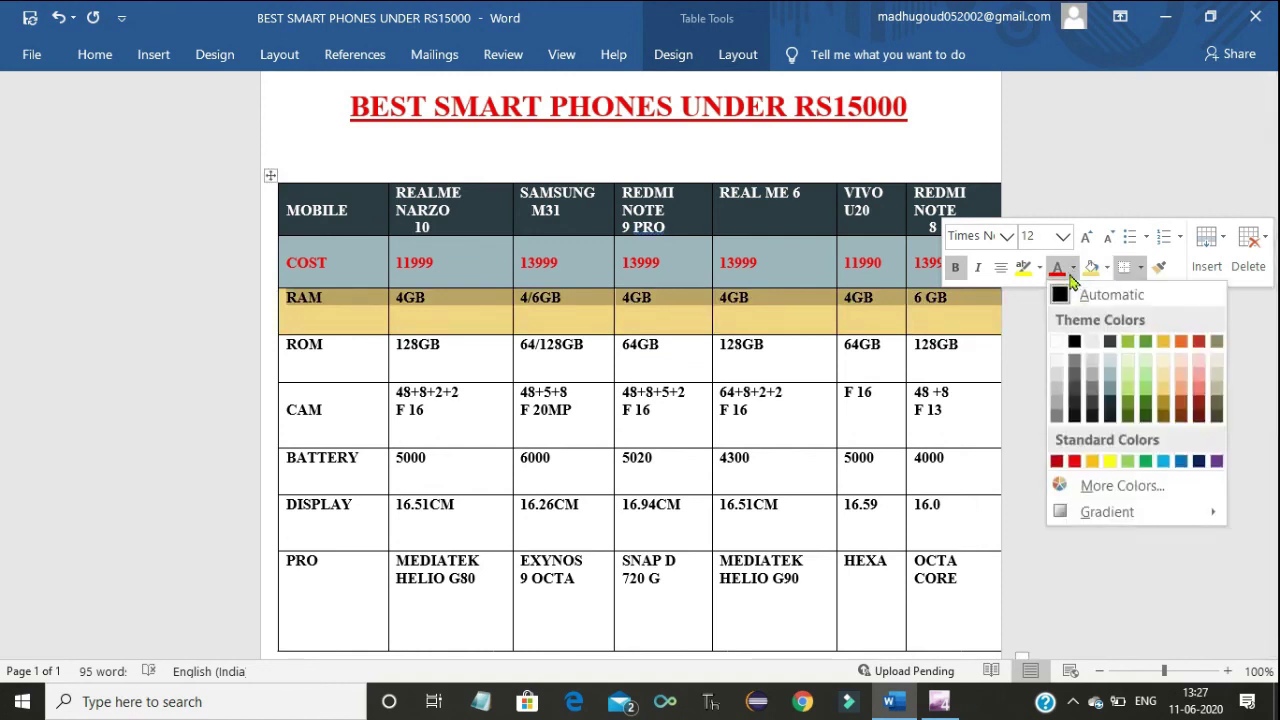
click(1145, 462)
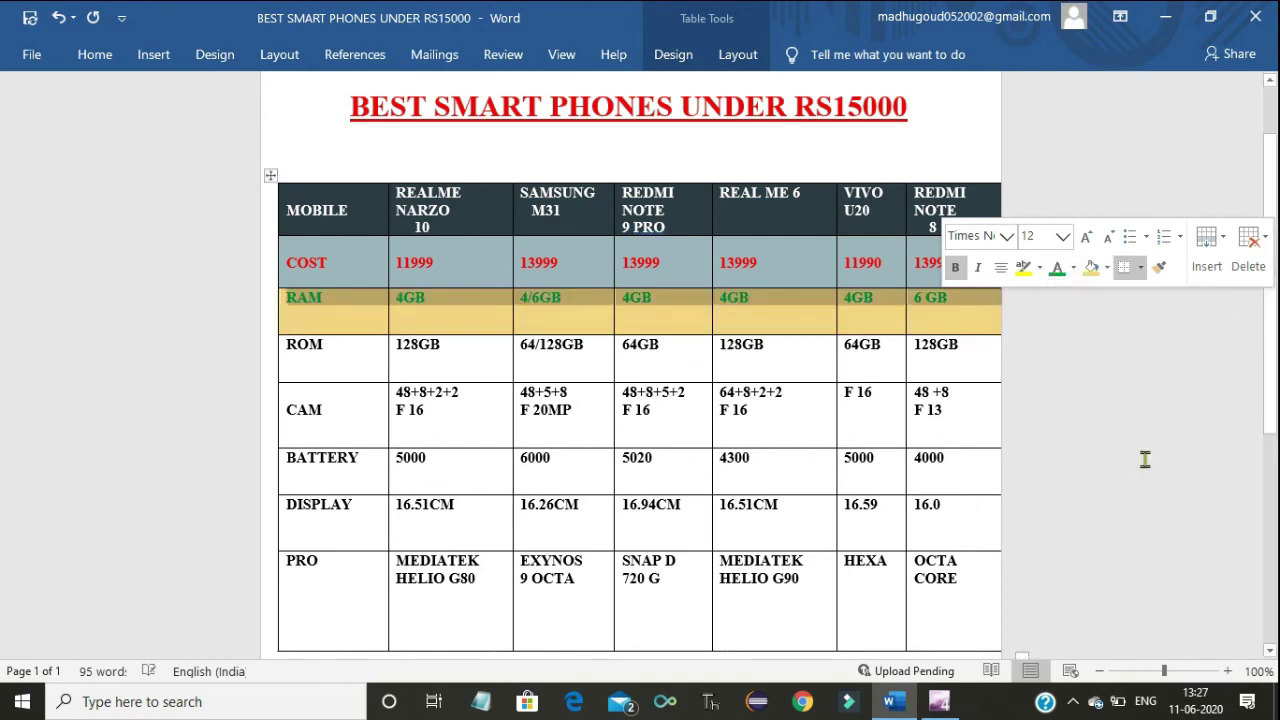
click(1073, 269)
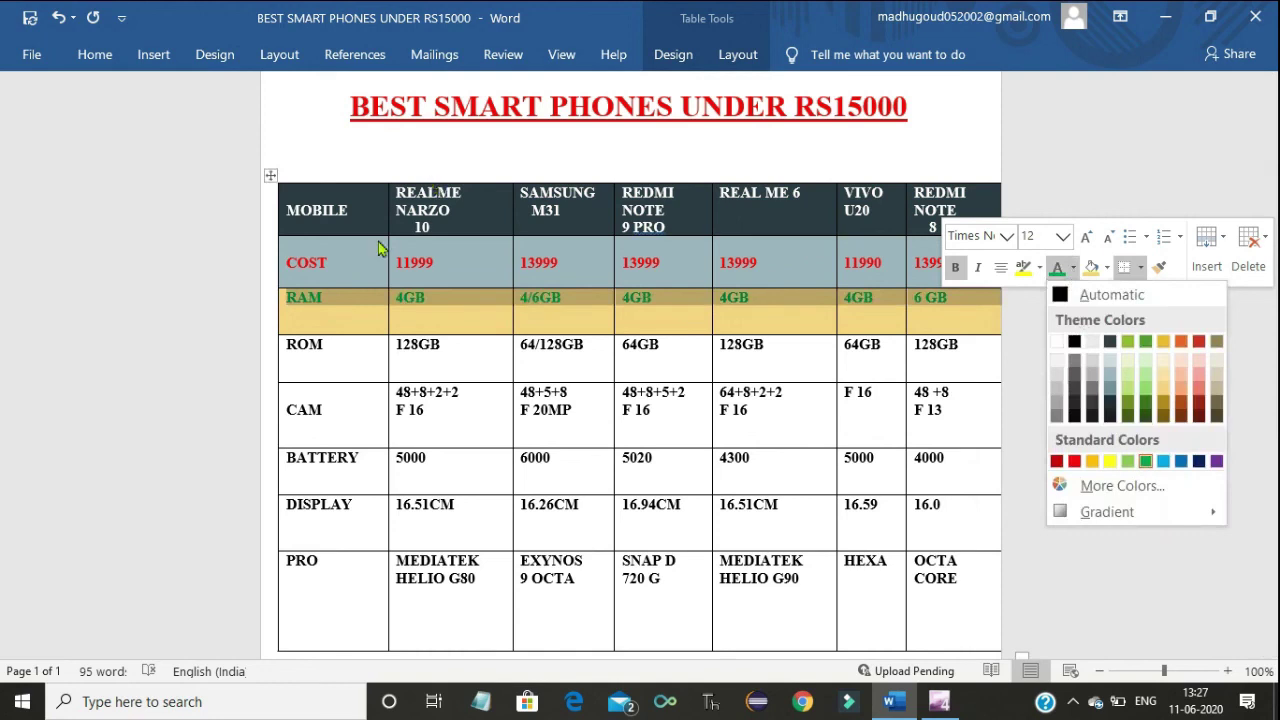
click(1062, 294)
click(648, 326)
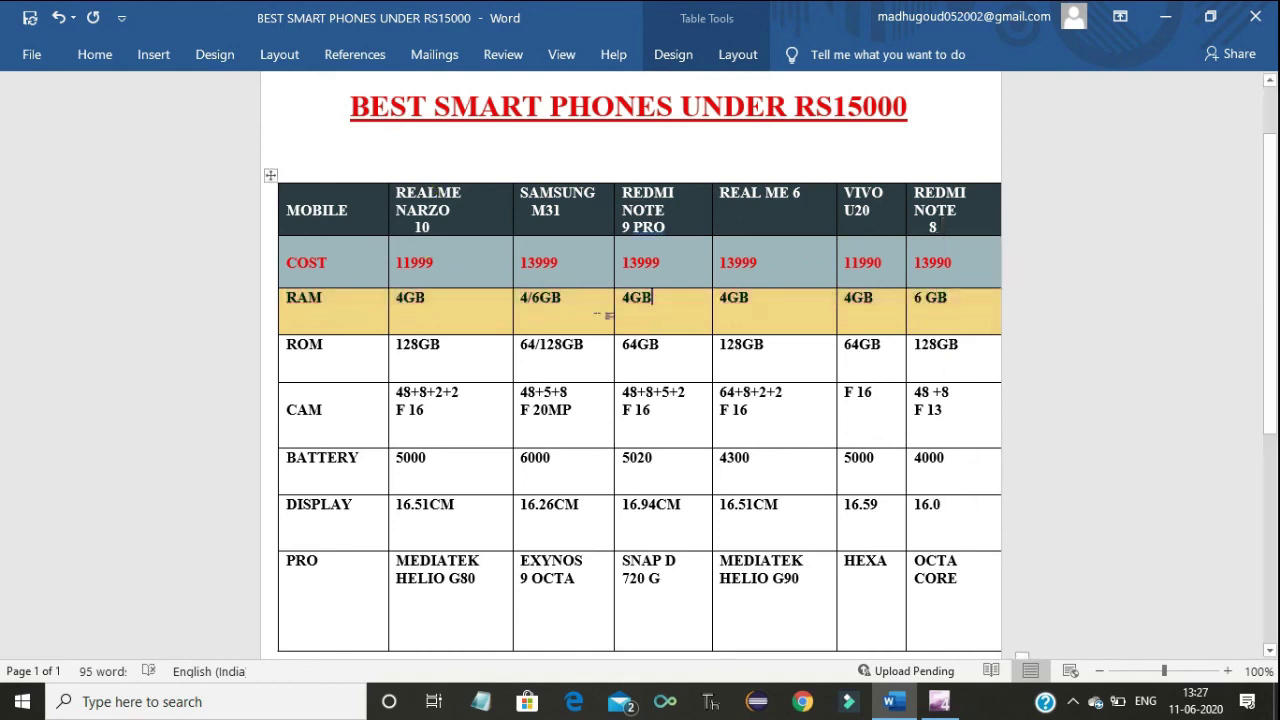
Step: Add a blank line above the text in every RAM row cell, from the label through REDMI NOTE 8, to center the row's text vertically
click(286, 297)
key(Return)
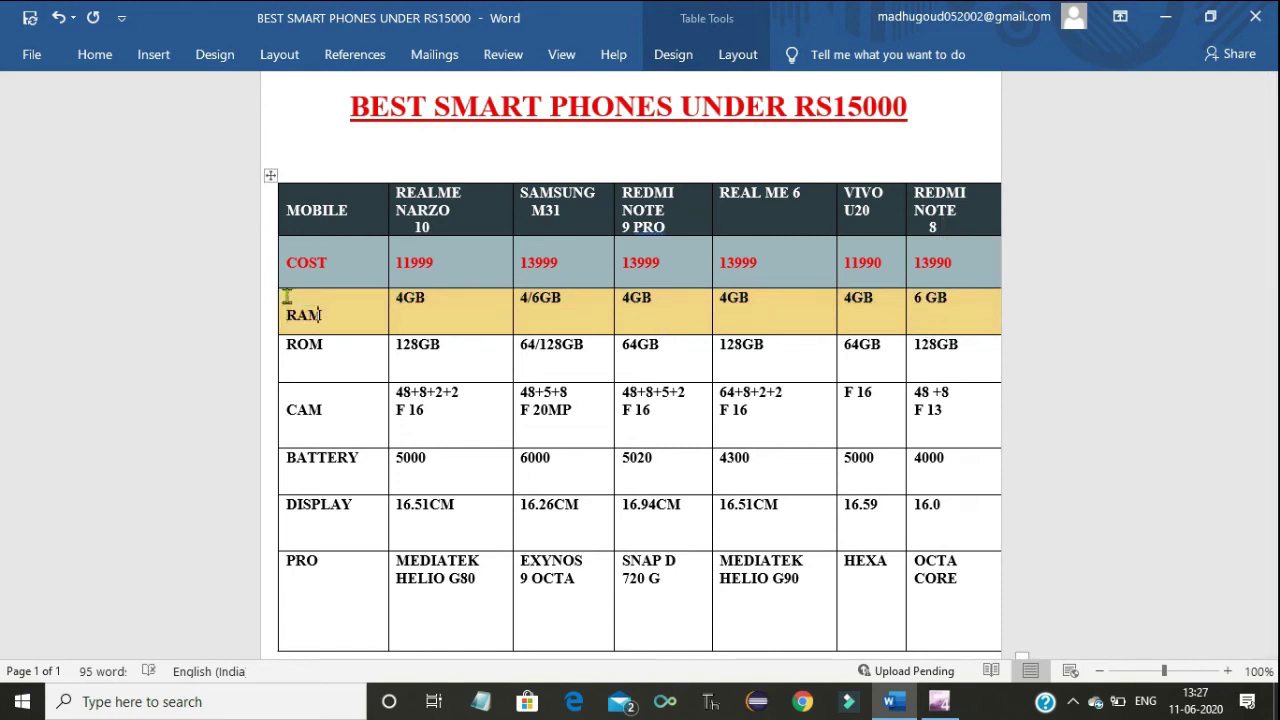
key(Right)
key(Right)
key(Return)
key(Tab)
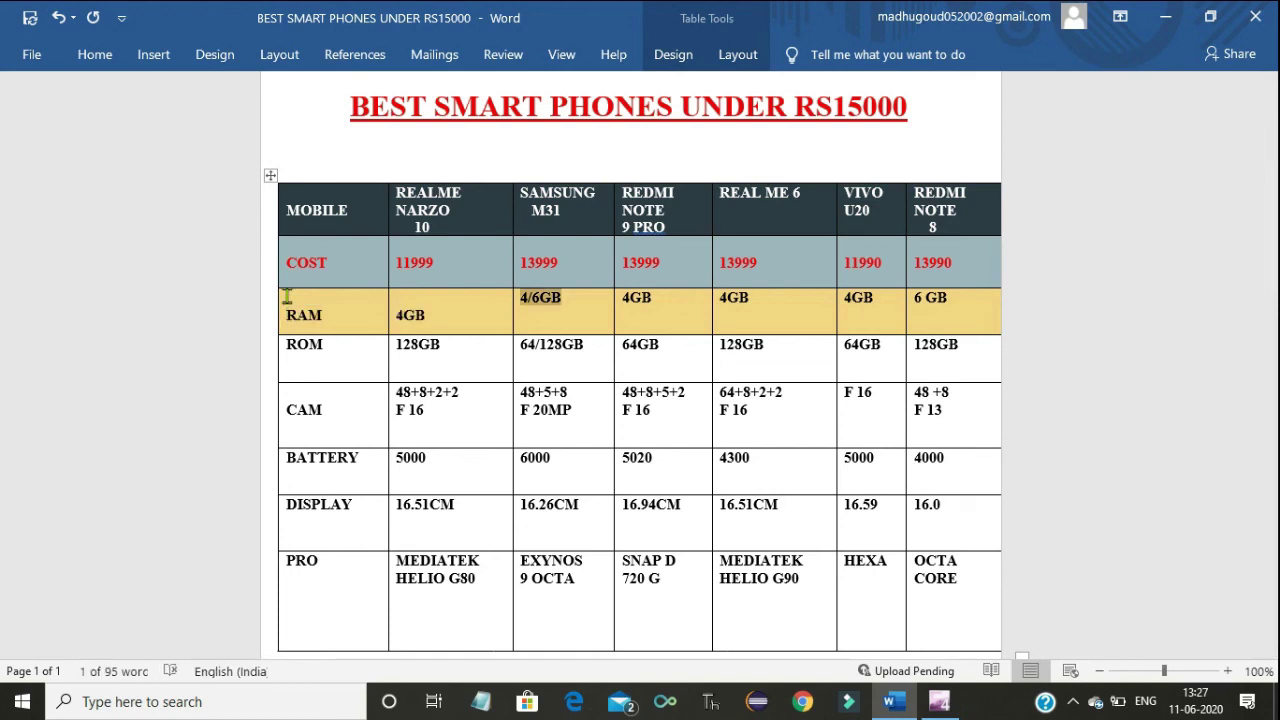
key(Right)
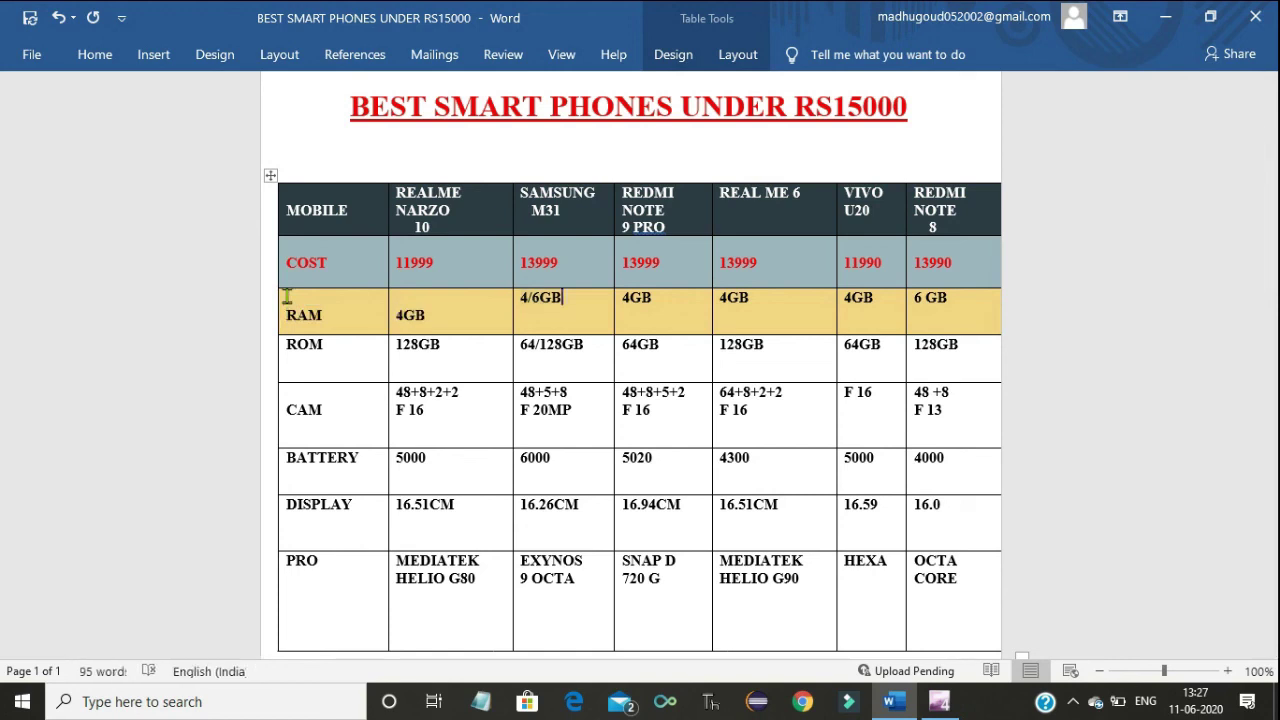
key(Left)
key(Left)
key(Left)
key(Home)
key(Return)
key(End)
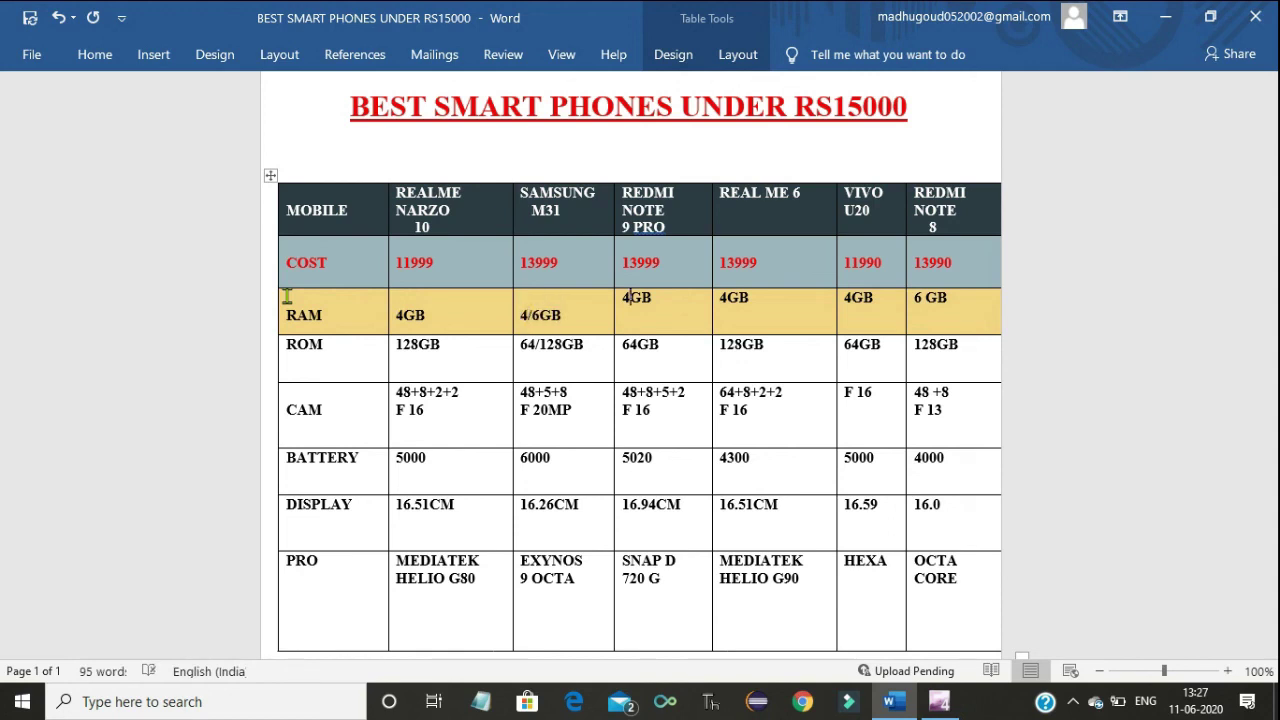
key(Return)
key(Right)
key(Right)
key(Right)
key(Right)
key(Right)
key(Return)
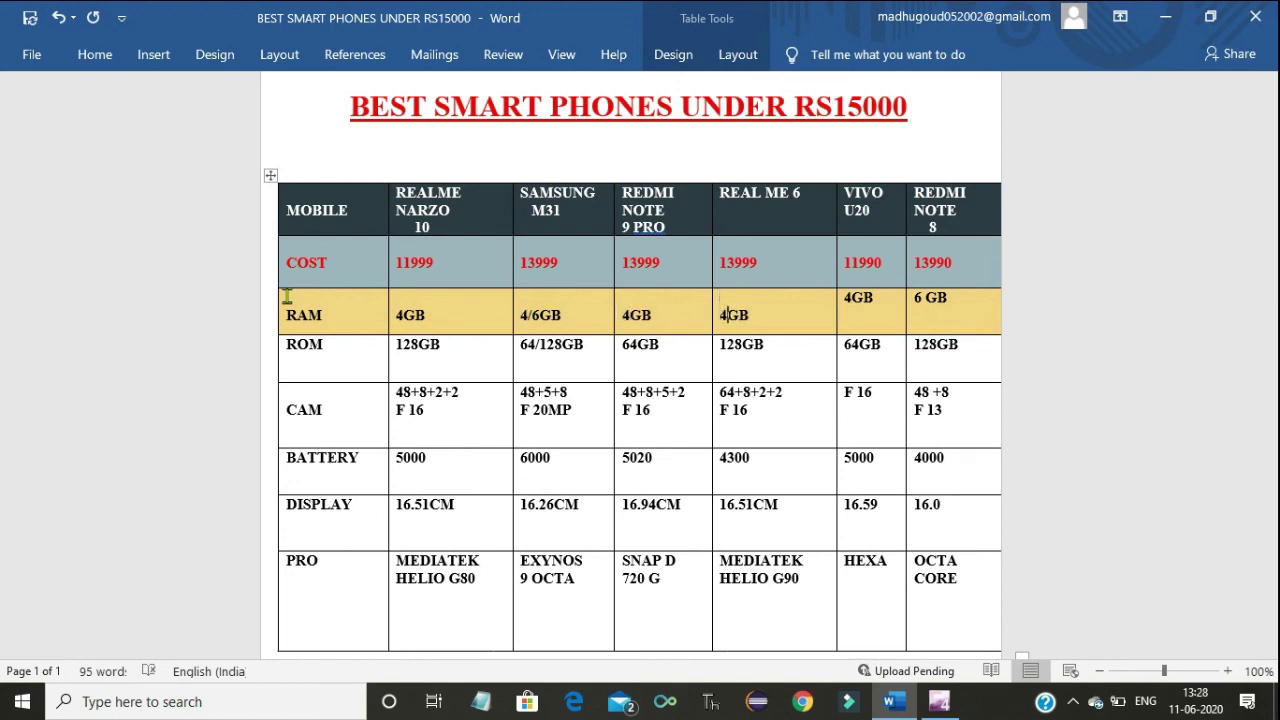
key(Right)
key(Right)
key(Right)
key(Right)
key(Return)
key(Right)
key(Right)
key(Right)
key(Return)
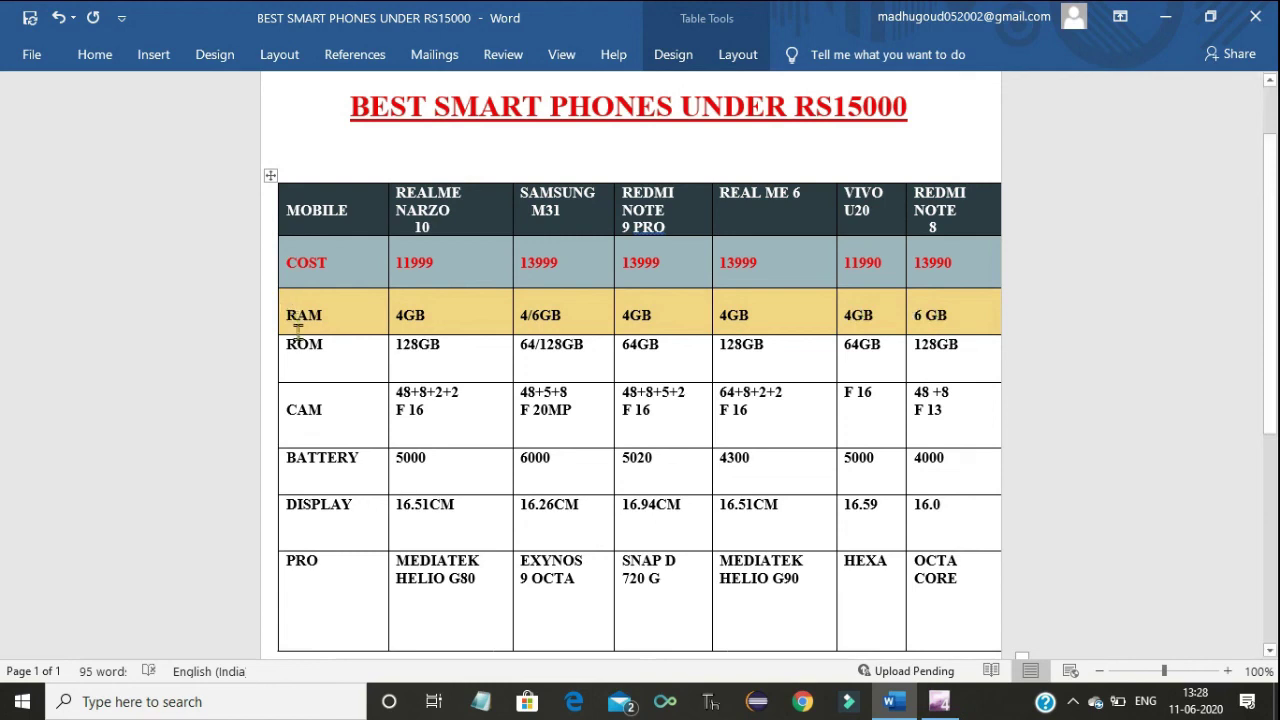
Step: Select the ROM row's text from its label through REDMI NOTE 8 and open the font size choices
drag(286, 343, 940, 343)
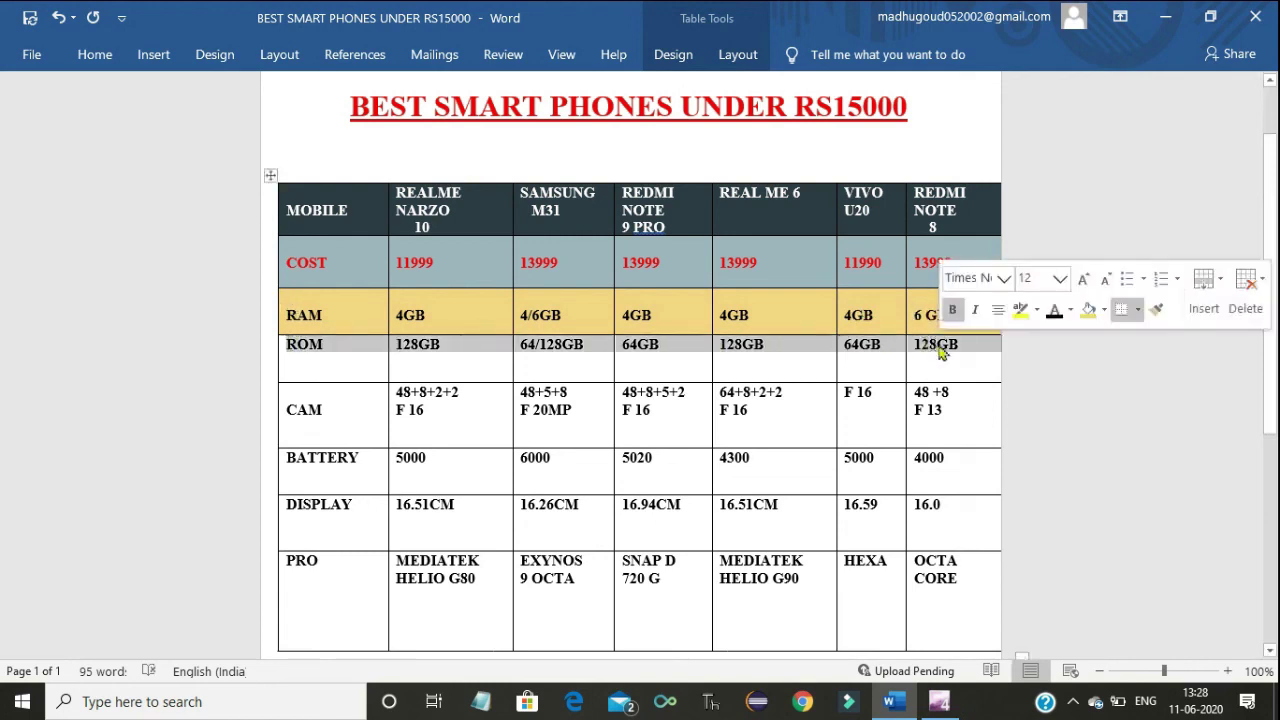
click(1060, 280)
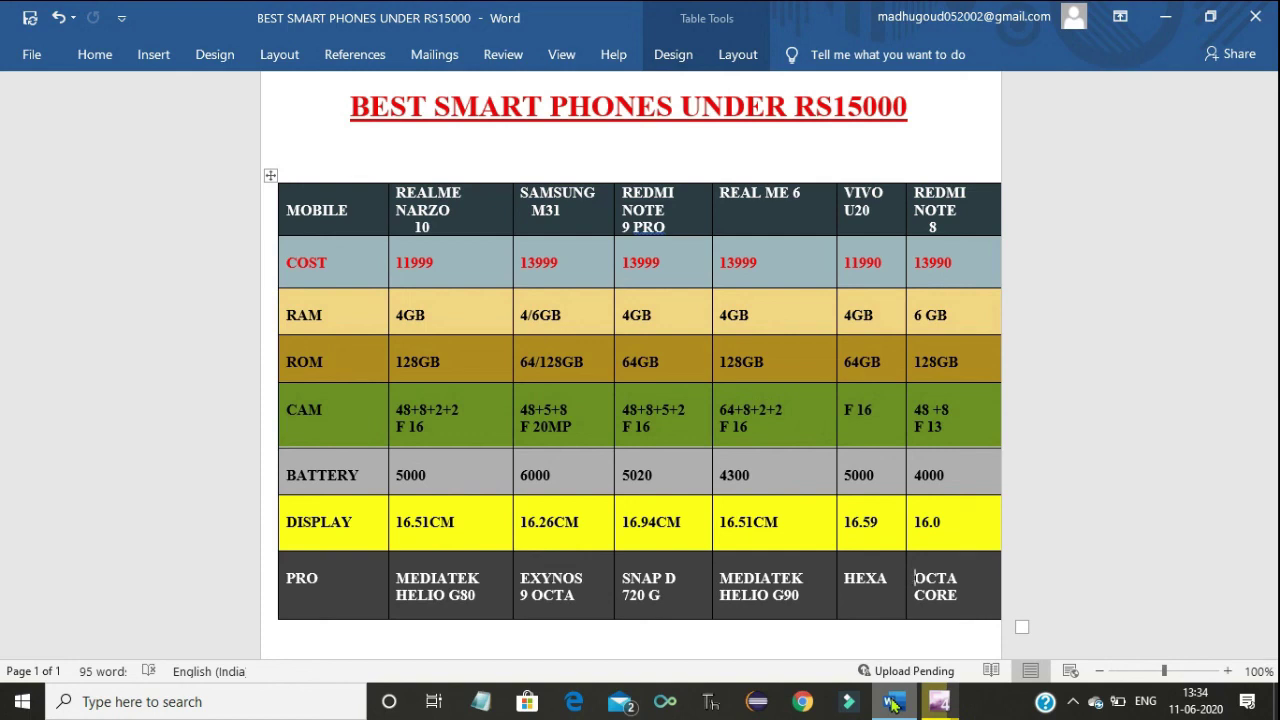
click(1073, 702)
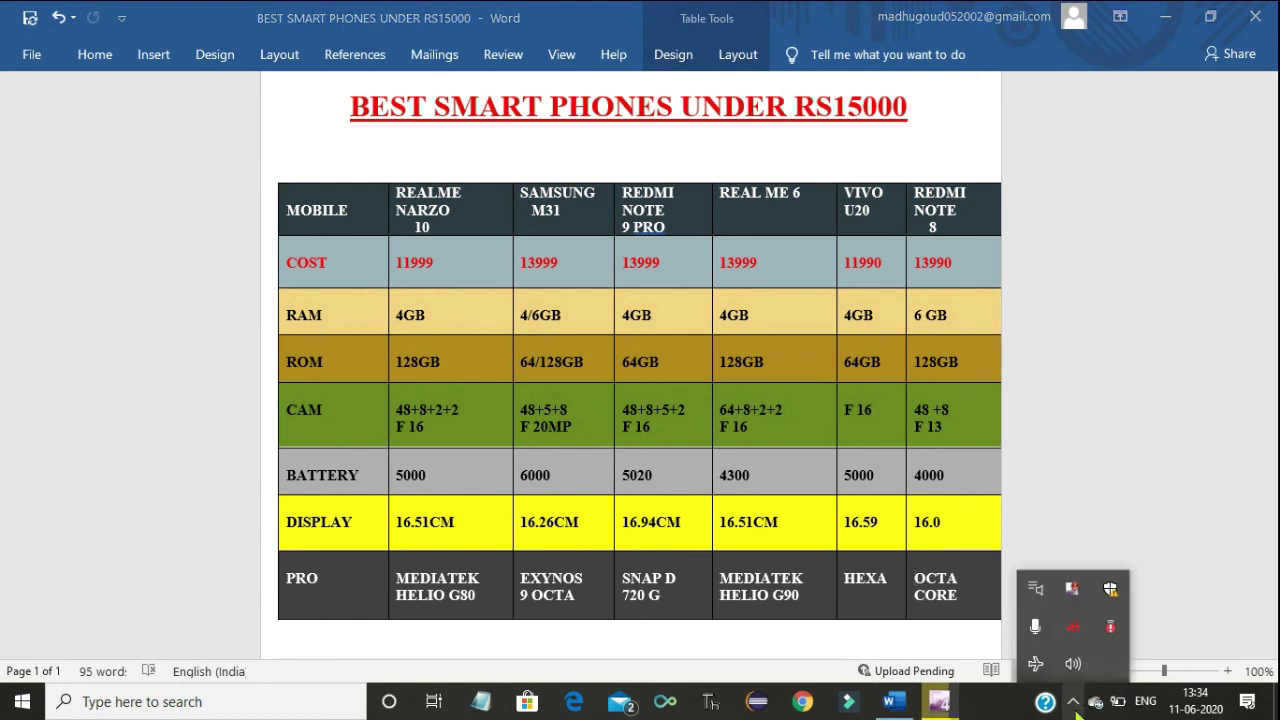